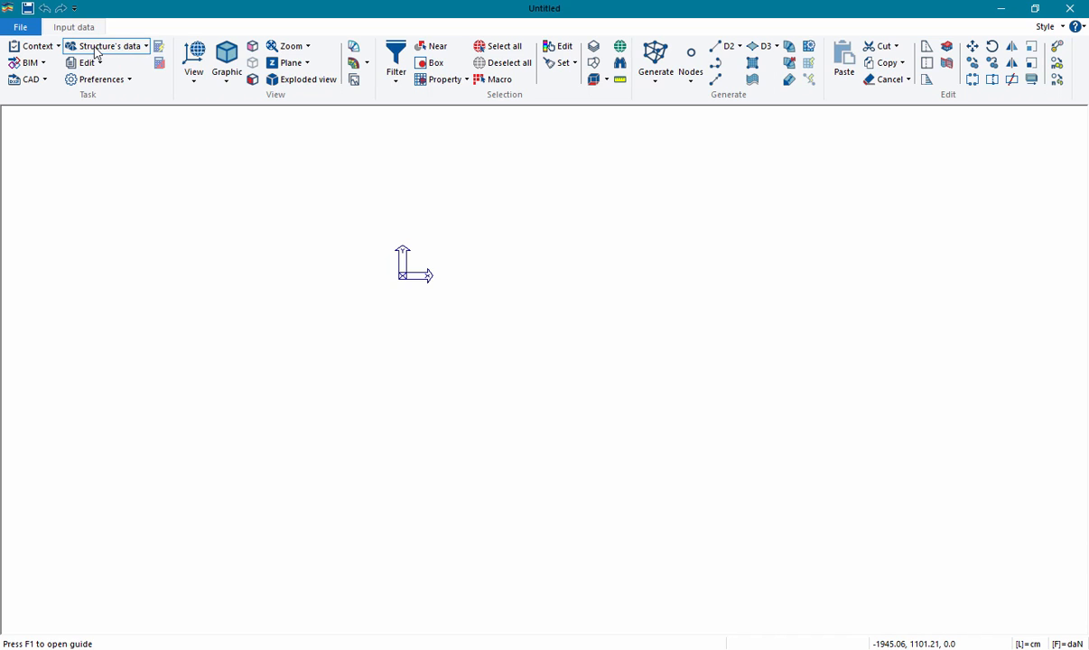
- Define section 1 in the sections table as a generic rectangular section intended for timber elements
left_click(146, 48)
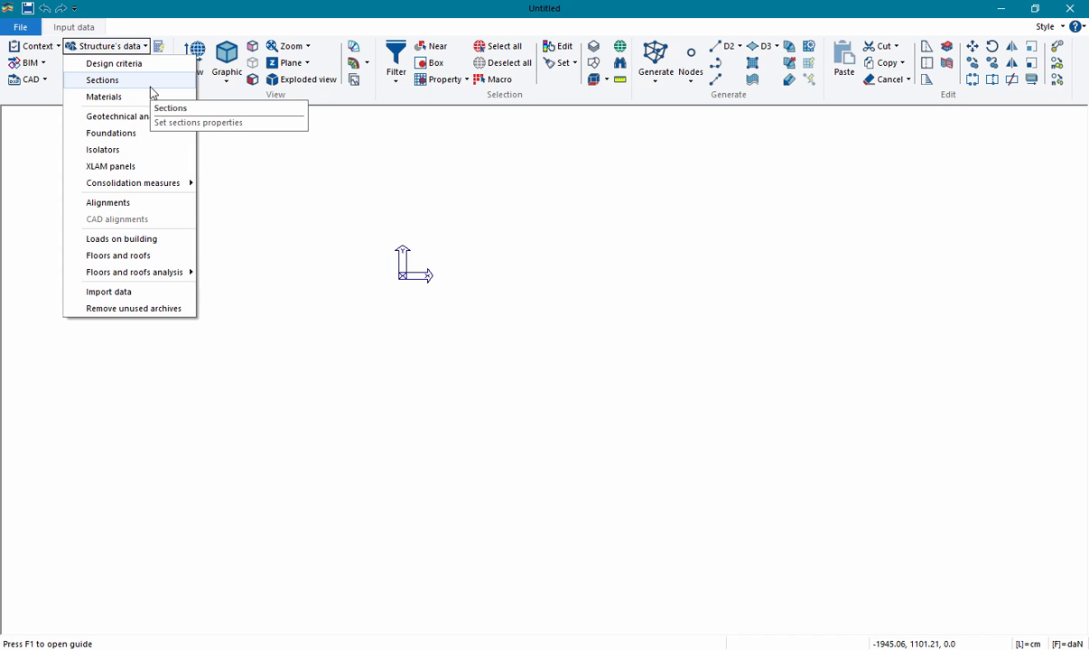
left_click(151, 87)
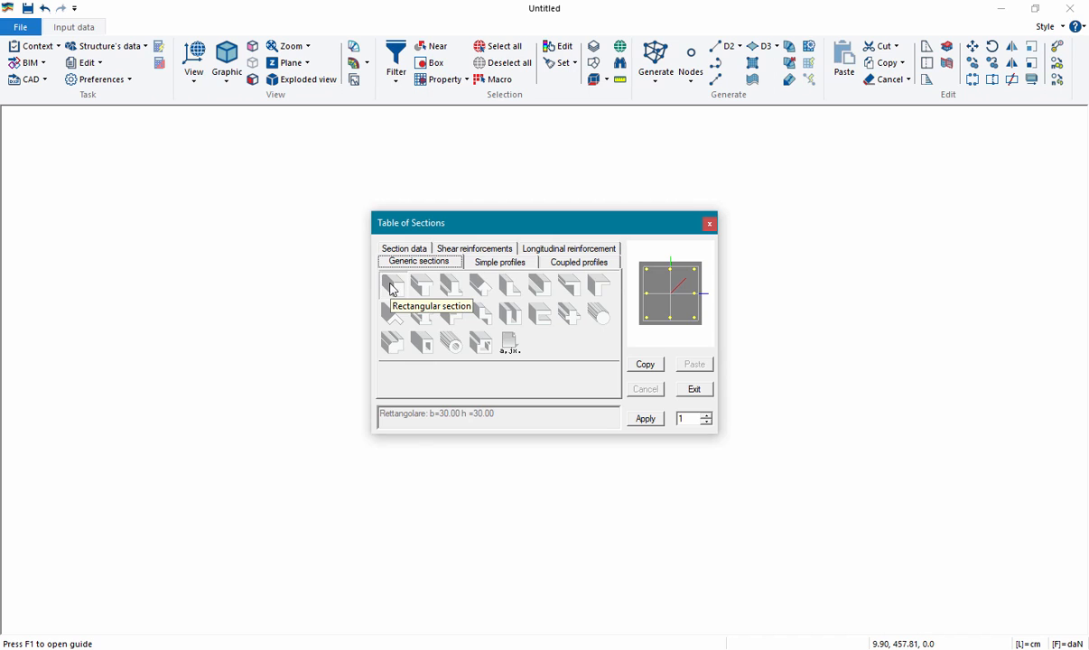
left_click(497, 262)
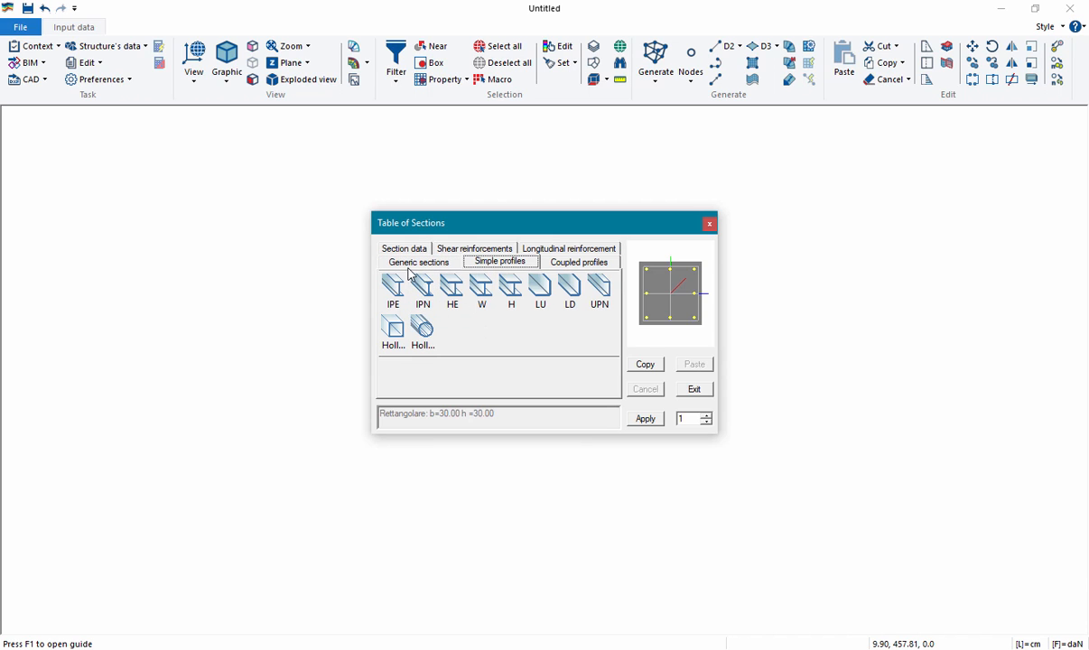
left_click(411, 263)
double_click(395, 287)
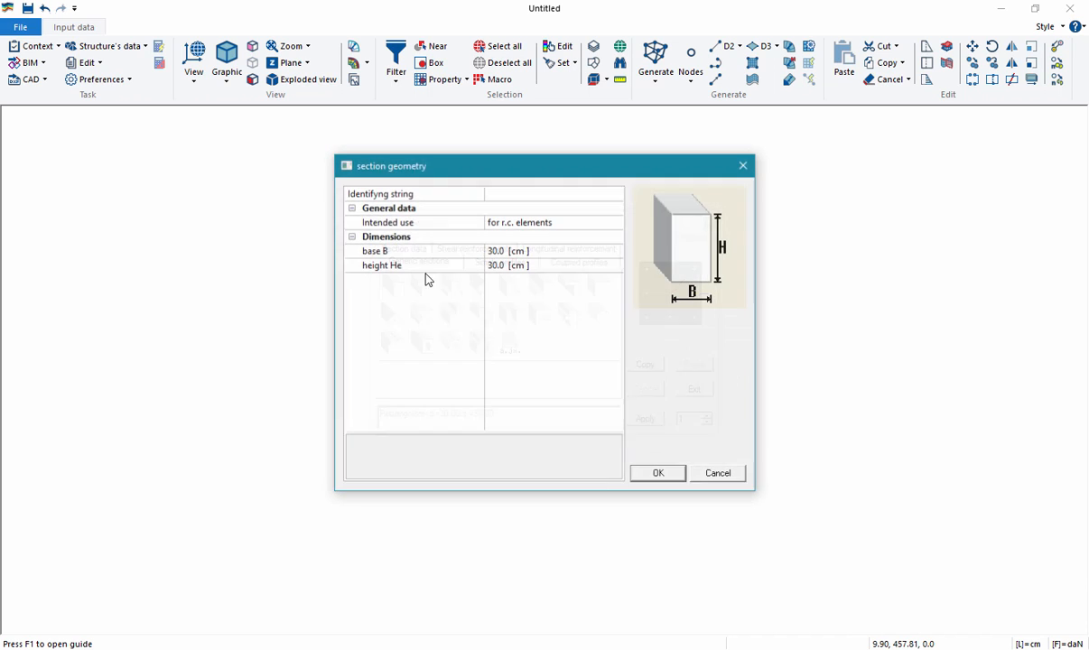
left_click(614, 223)
left_click(567, 259)
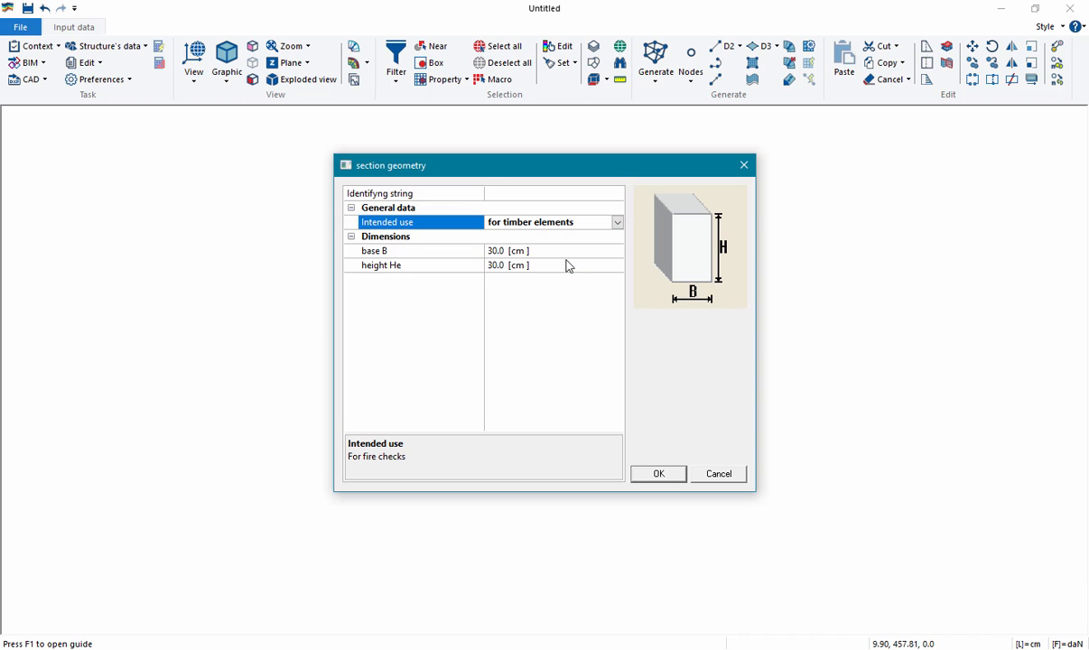
left_click(658, 474)
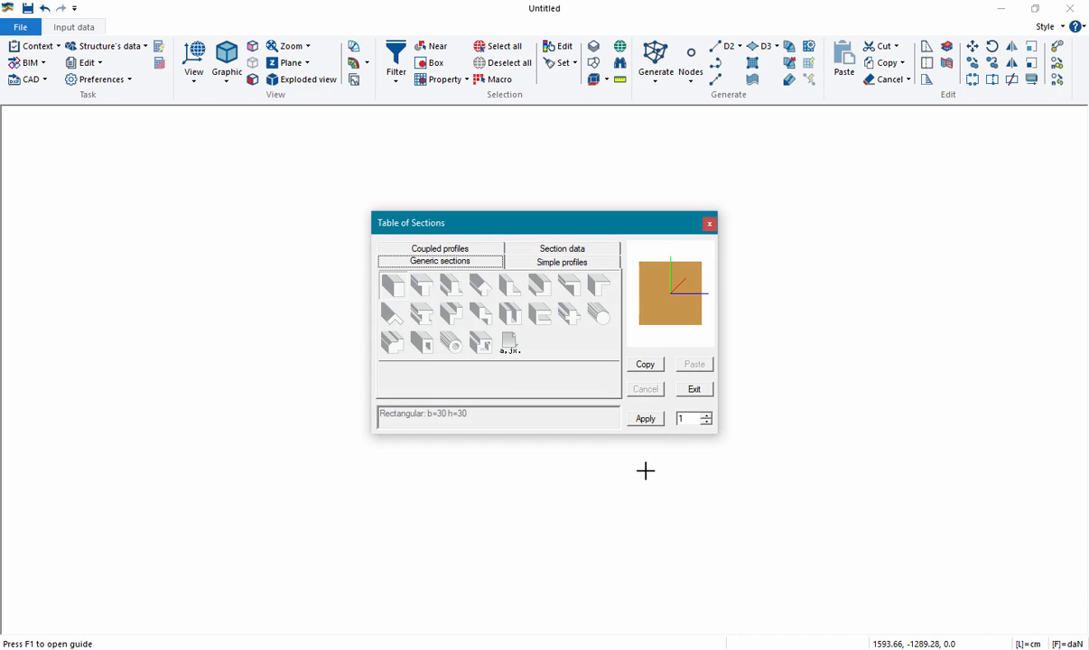
left_click(693, 391)
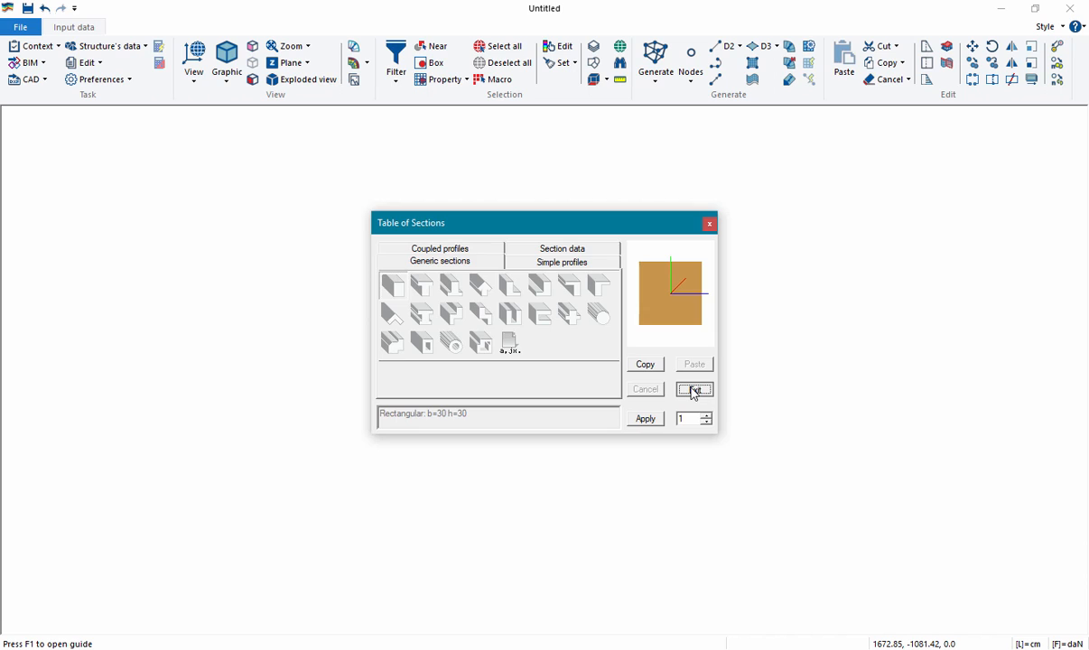
- Examine the concrete material's strength, weight and elastic properties in the materials table without changing them
left_click(110, 46)
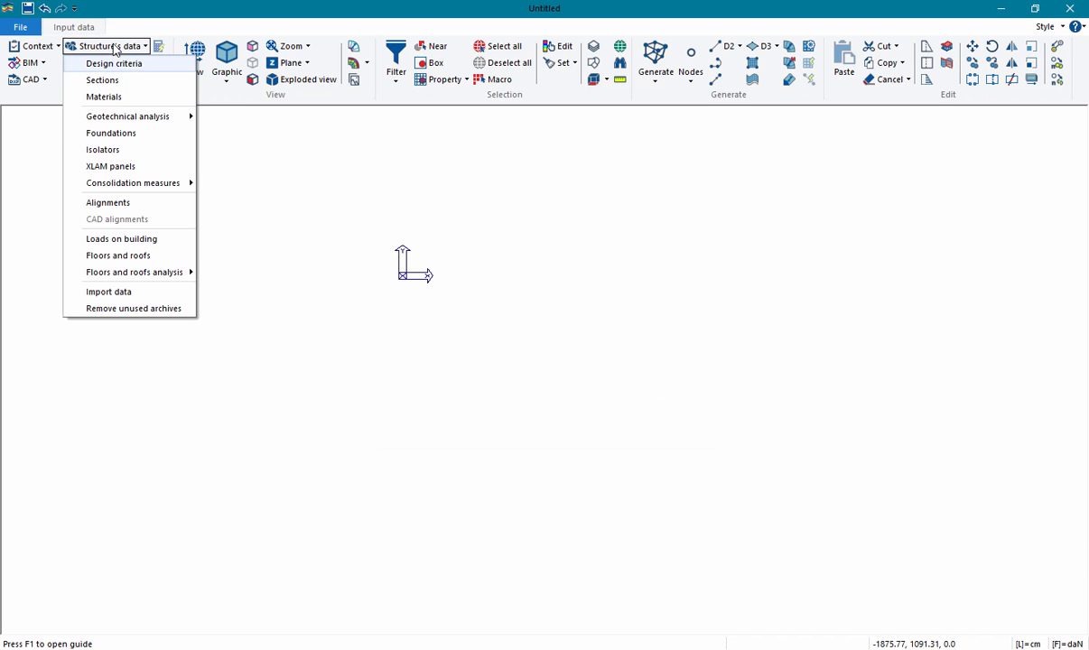
left_click(108, 96)
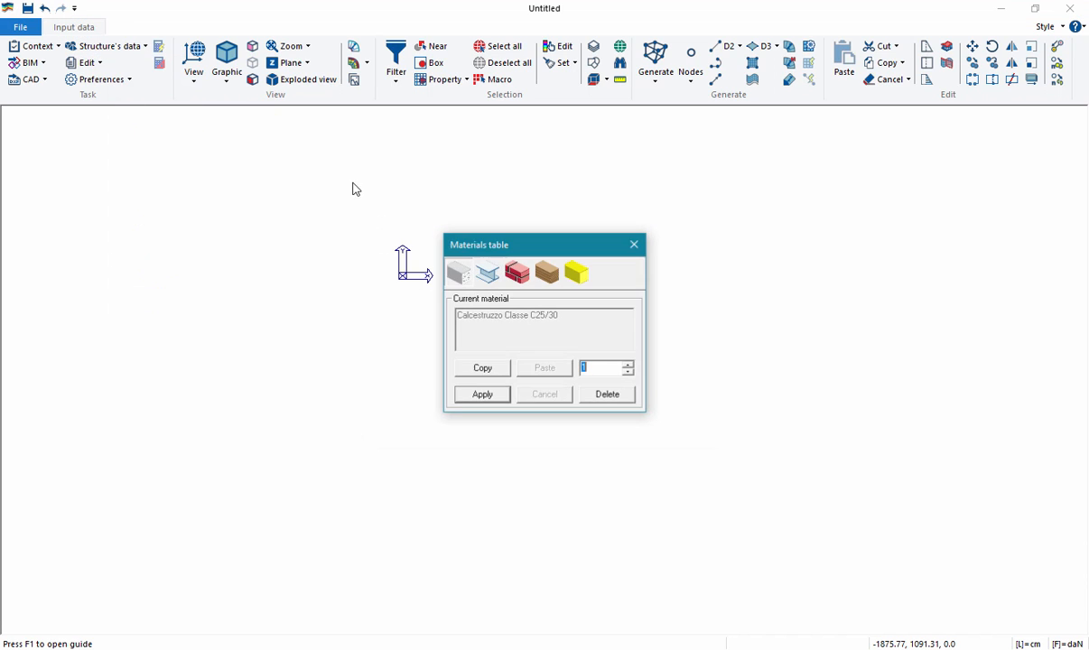
left_click(461, 273)
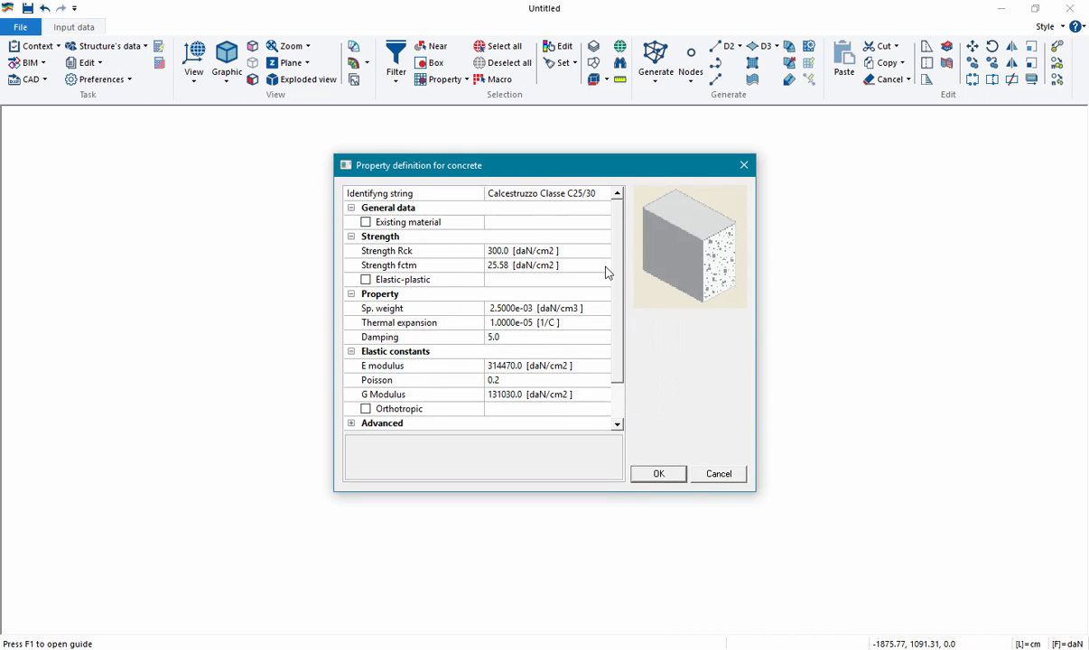
mouse_move(618, 274)
left_mouse_down()
mouse_move(622, 306)
mouse_move(618, 262)
left_mouse_up()
left_click(718, 475)
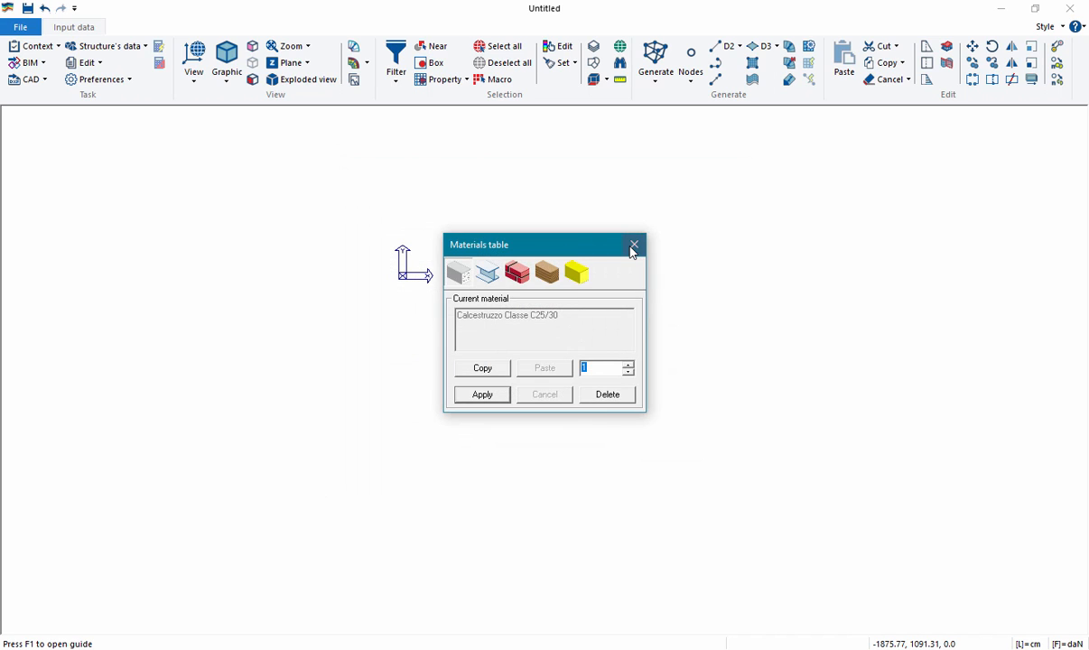
left_click(603, 227)
- Review the reinforced concrete beam design criteria, including the reinforcement settings, yield strength fy and Gamma s coefficient
left_click(105, 46)
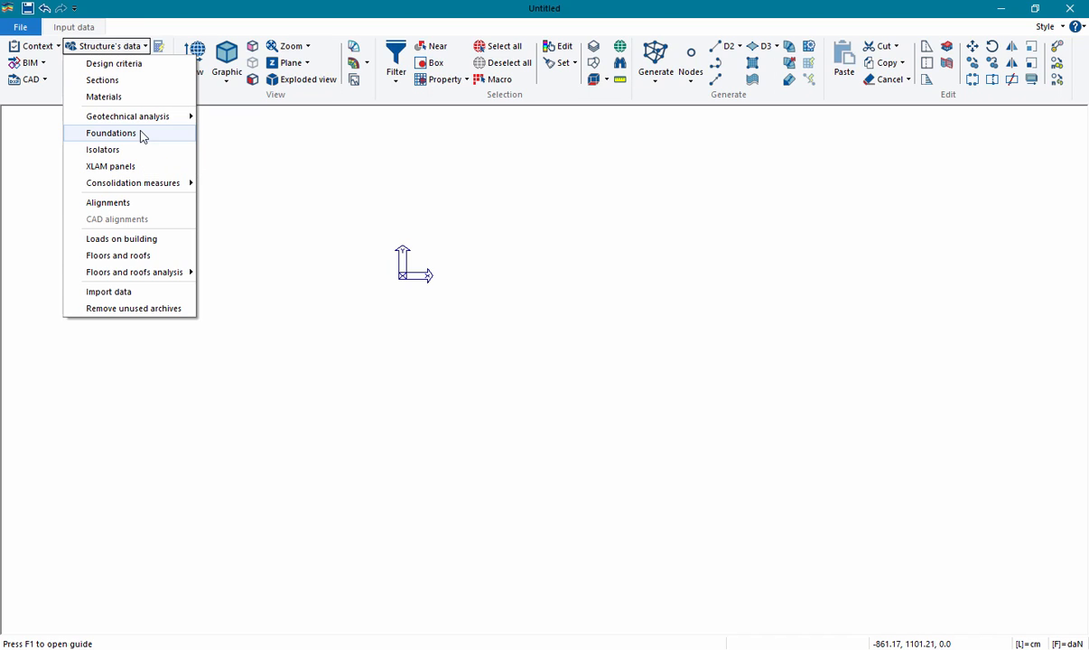
left_click(119, 66)
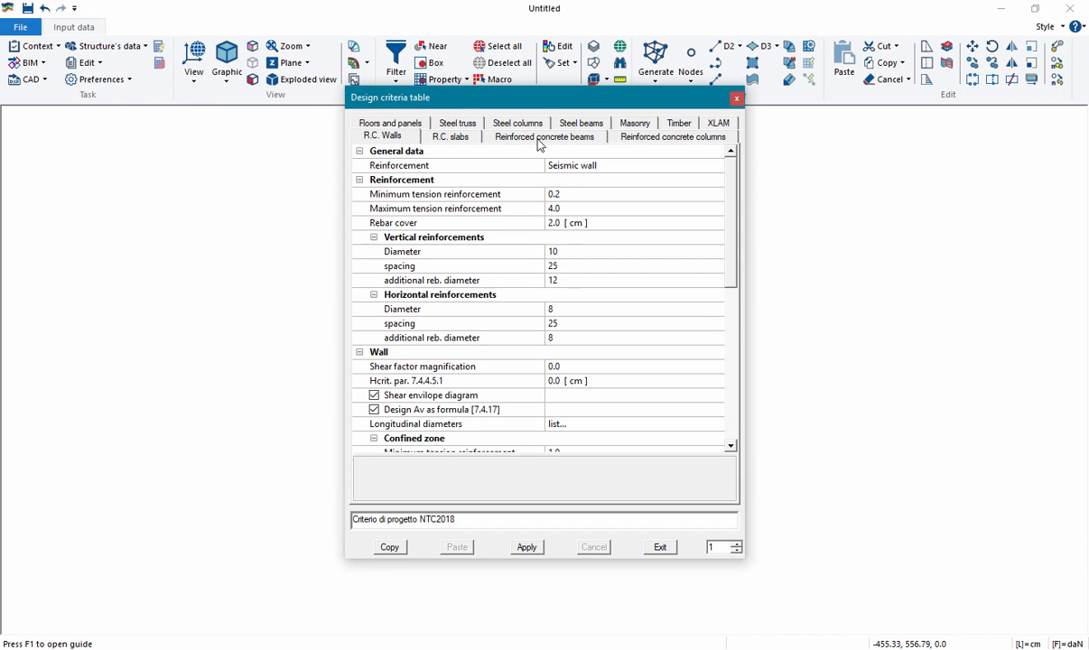
left_click(539, 137)
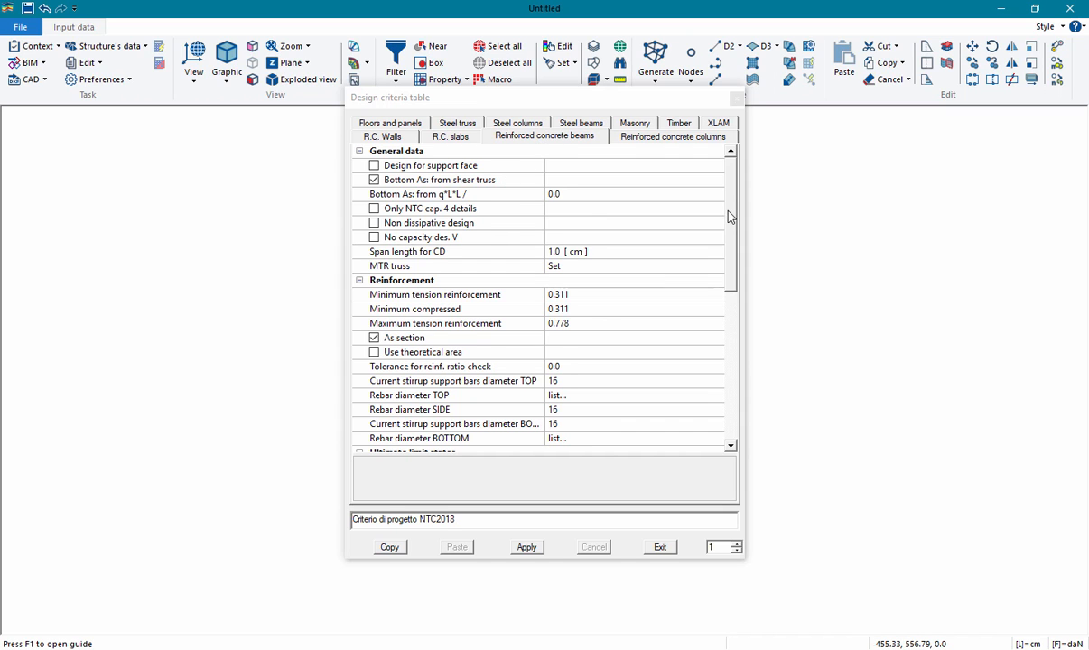
left_click(685, 199)
scroll(686, 222, "down", 2)
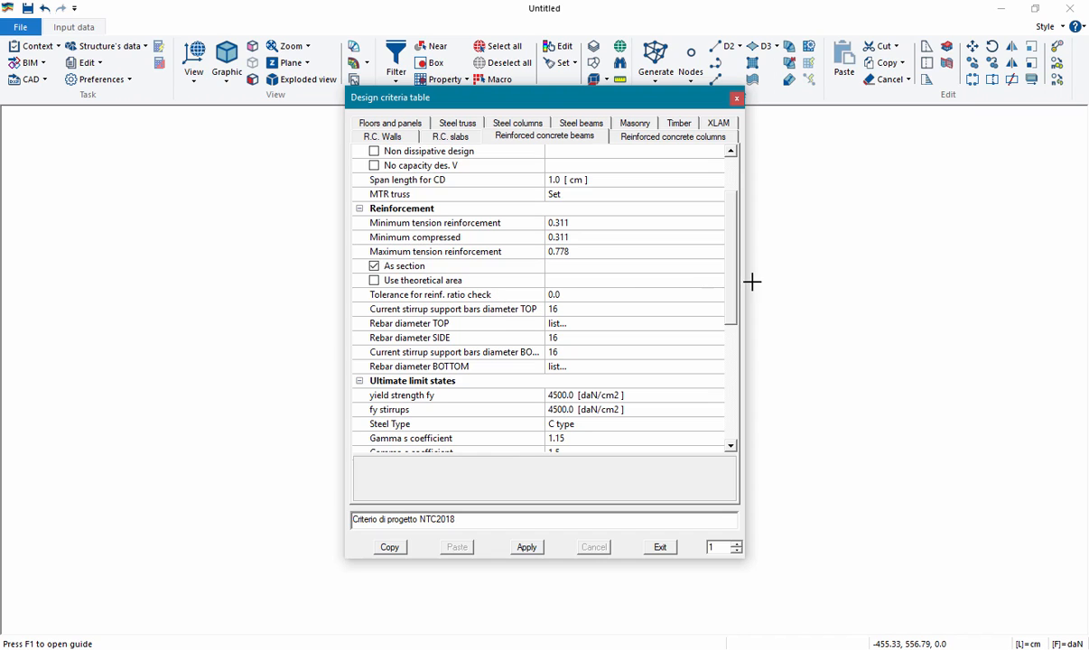
scroll(632, 307, "down", 2)
left_click(456, 328)
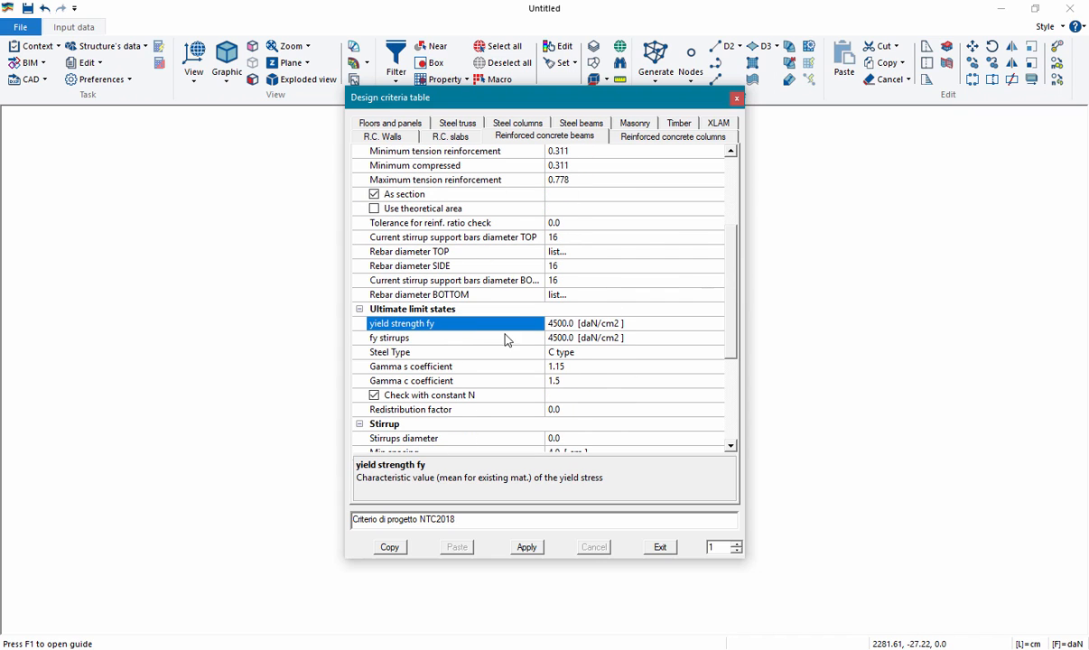
left_click(438, 366)
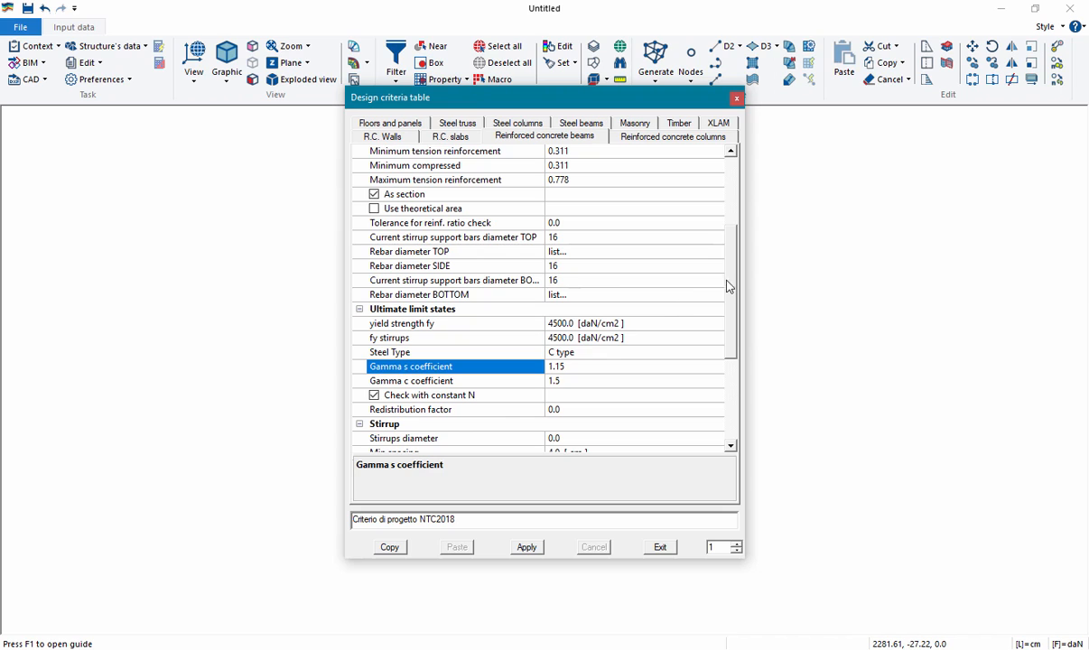
left_click(659, 547)
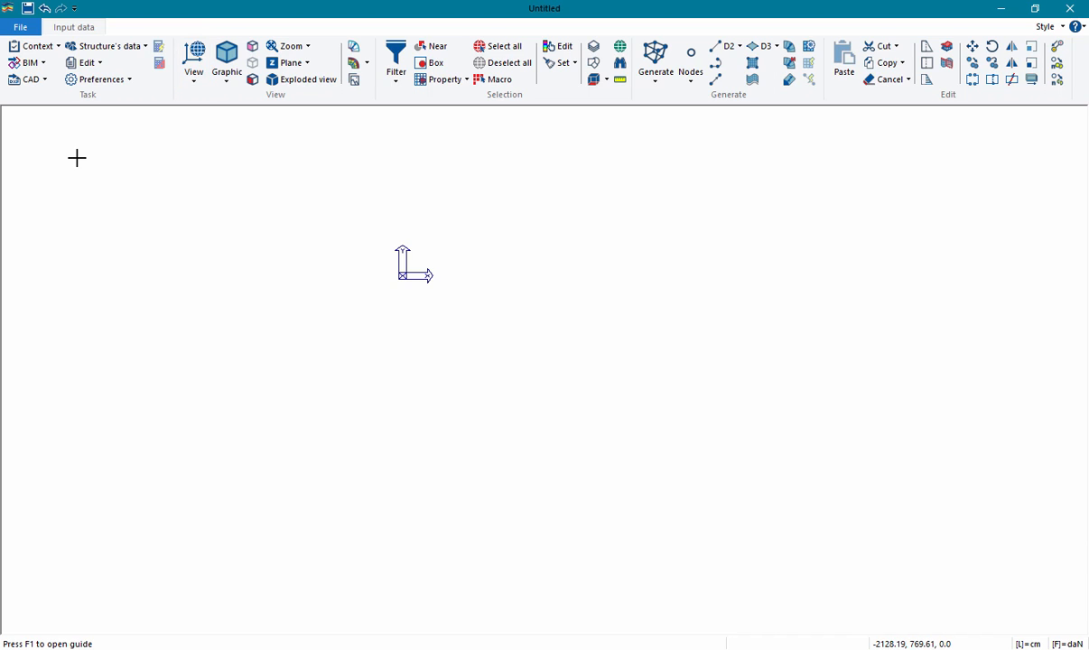
left_click(44, 81)
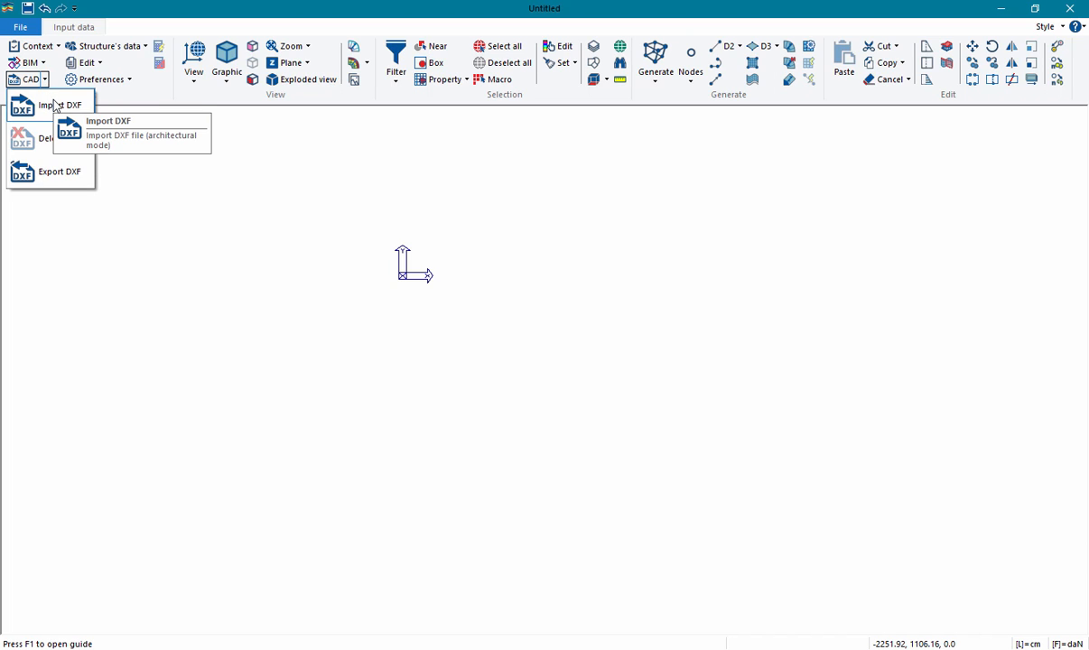
left_click(42, 63)
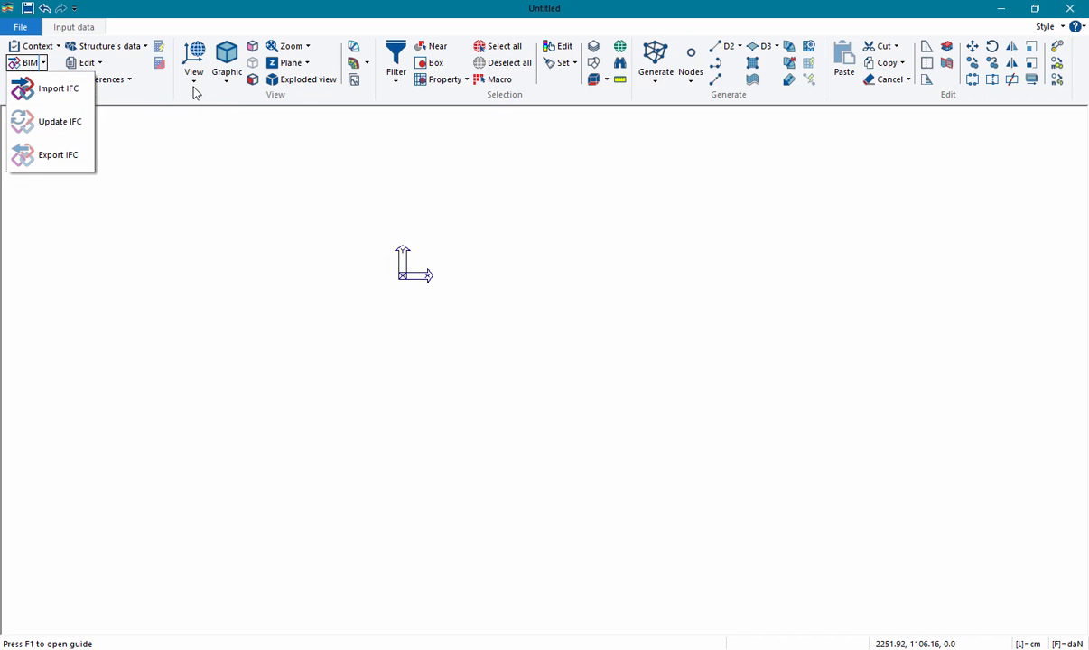
left_click(234, 173)
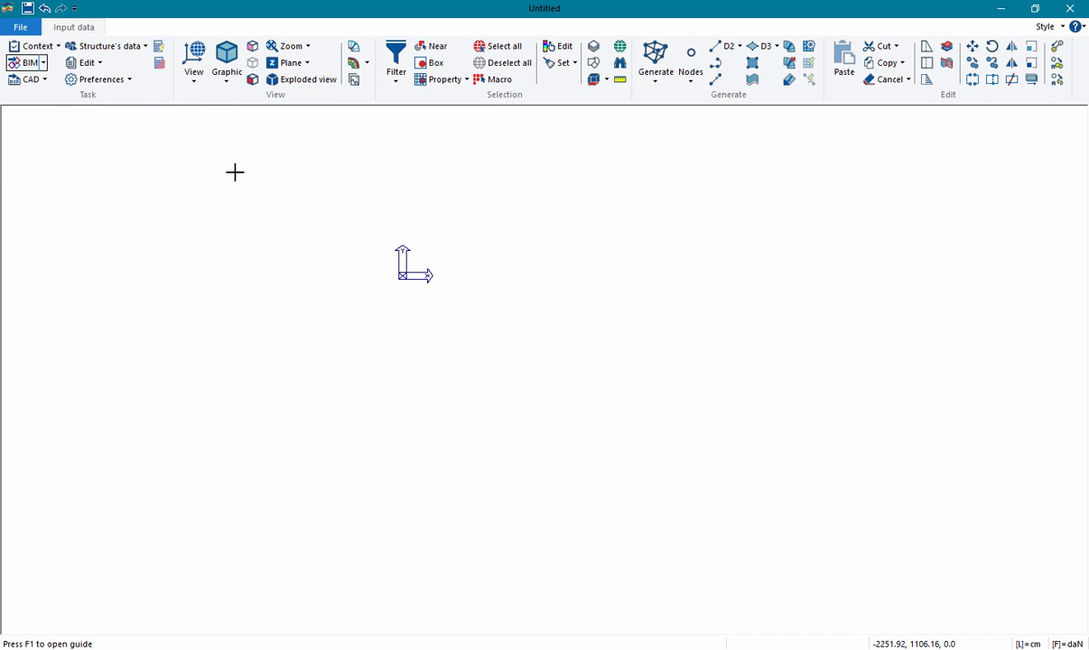
- Start generating a structure from the frame generator using frame type 3
left_click(656, 83)
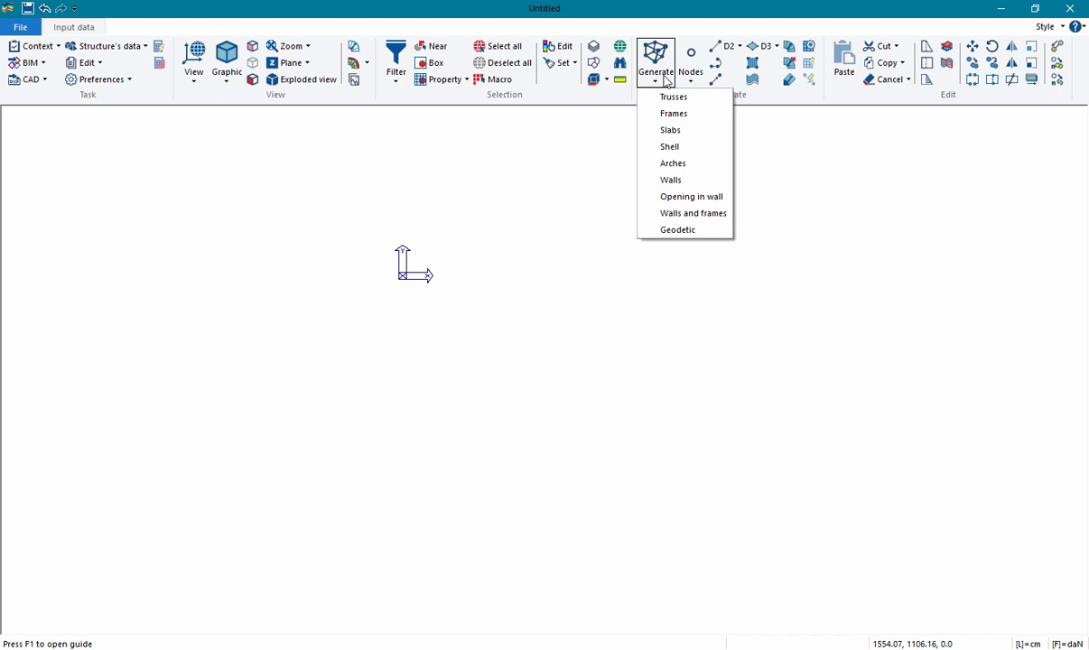
left_click(715, 115)
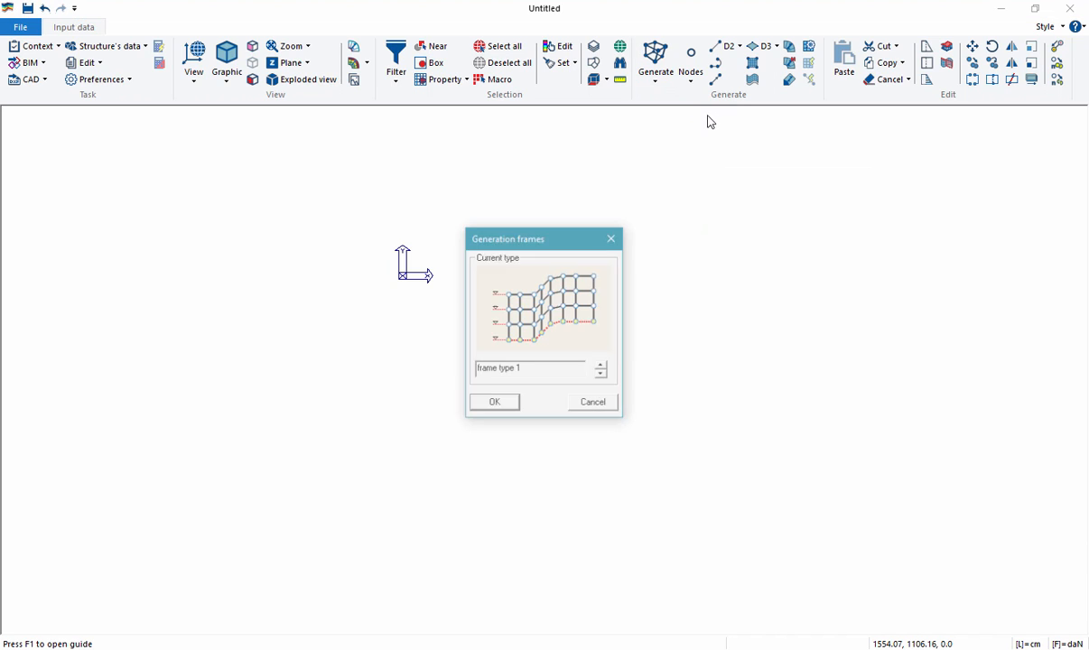
left_click(603, 371)
left_click(603, 371)
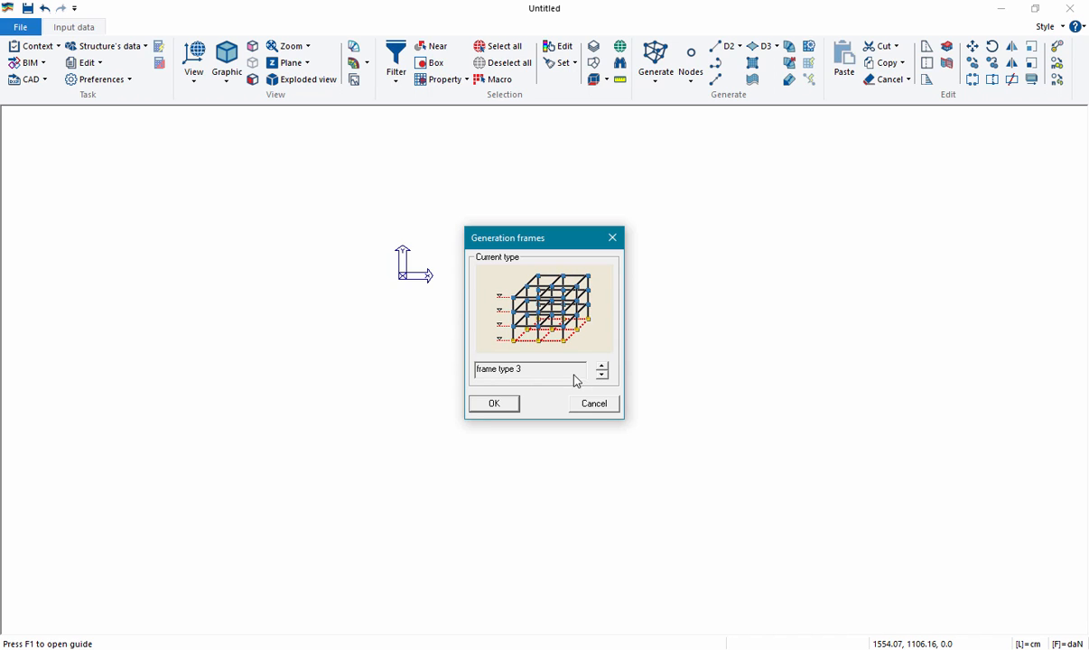
left_click(504, 408)
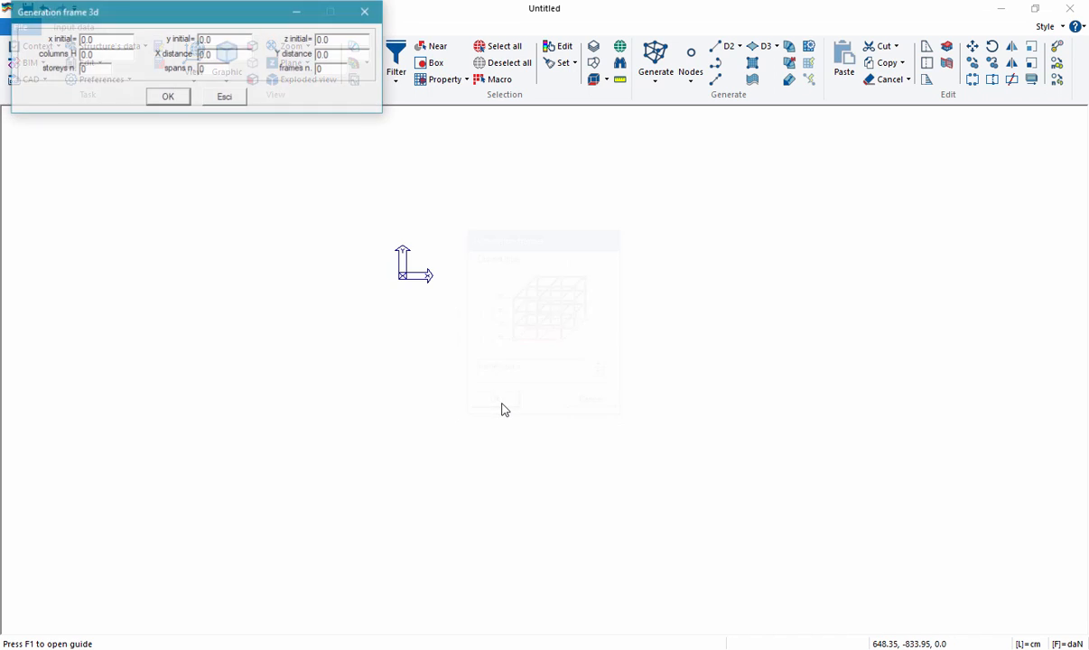
left_click_drag(144, 20, 325, 194)
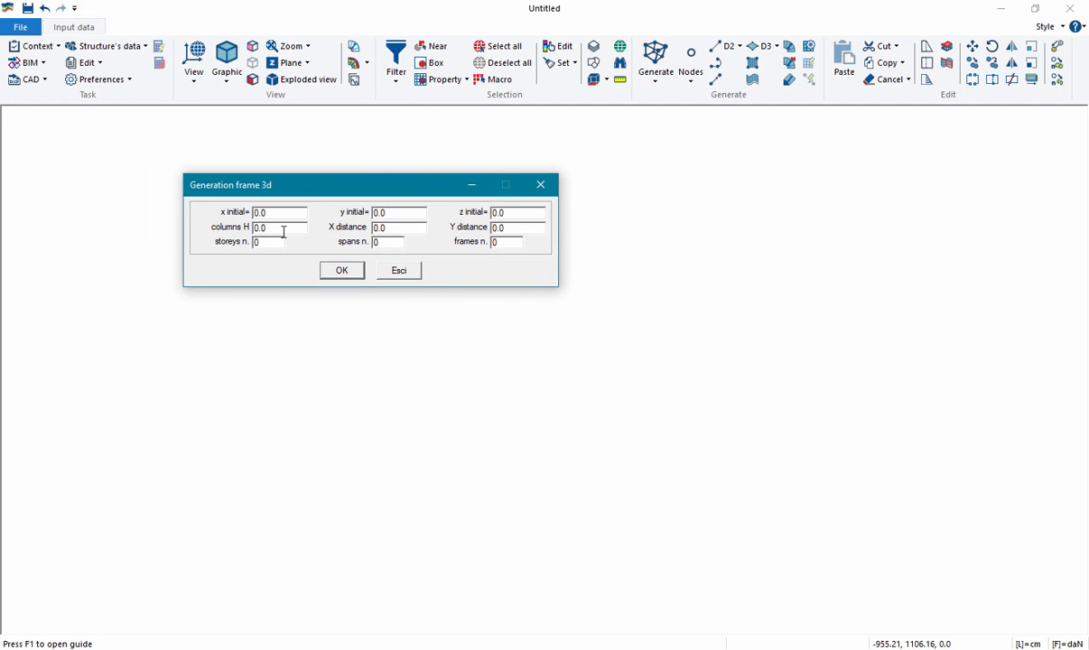
- Set the 3D frame's column height to 300, X distance to 500 and Y distance to 550
left_click_drag(283, 232, 215, 236)
type("300")
left_click_drag(399, 229, 323, 227)
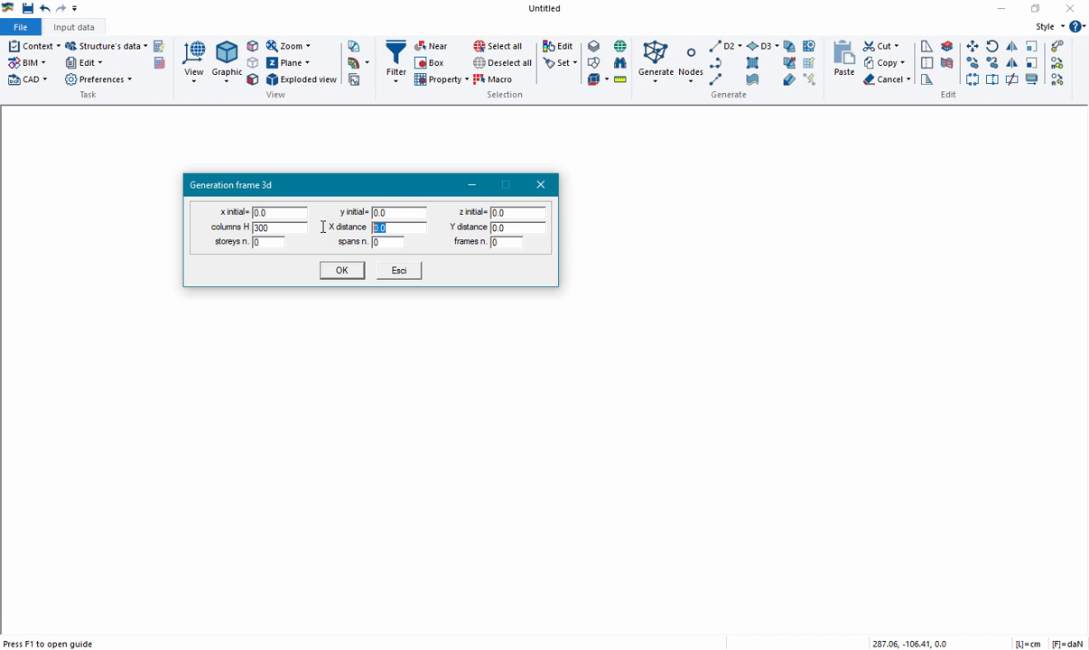
type("500")
key("Tab")
type("550")
- Set the frame to 3 storeys, 2 spans and 3 frames, and generate it
left_click(253, 242)
double_click(254, 242)
type("3")
double_click(375, 242)
type("2")
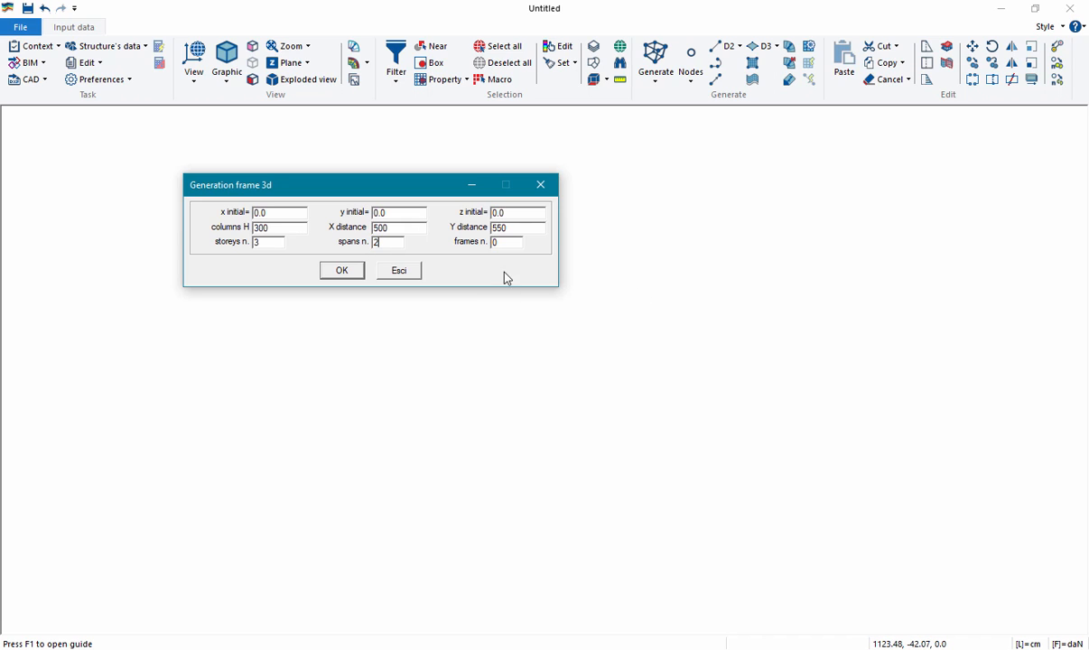
double_click(496, 242)
type("3")
left_click(342, 271)
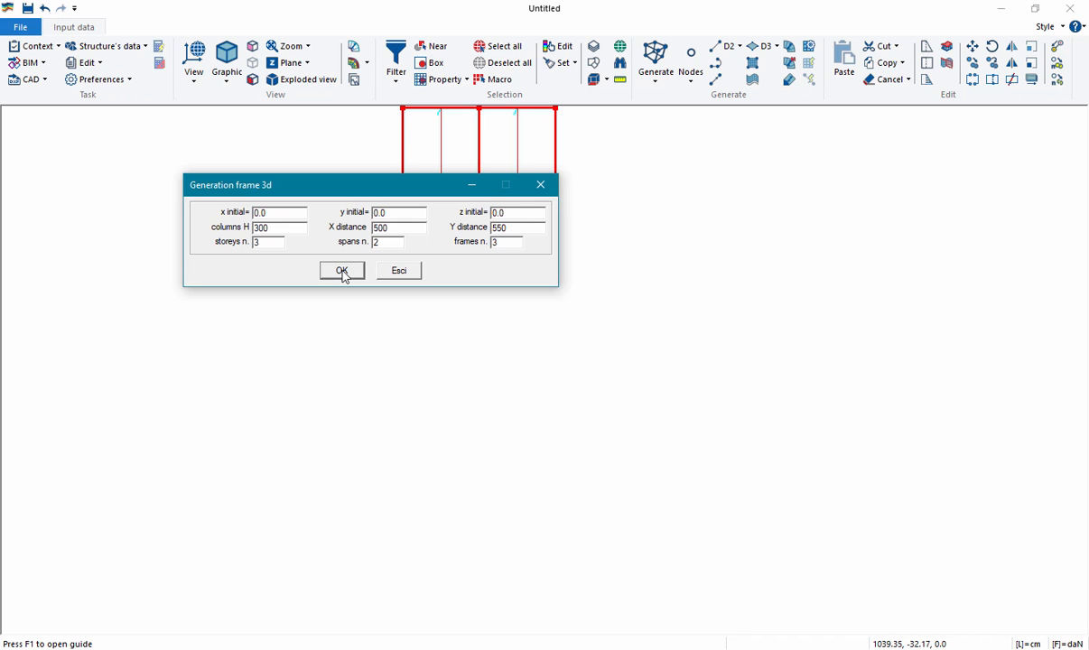
left_click(401, 272)
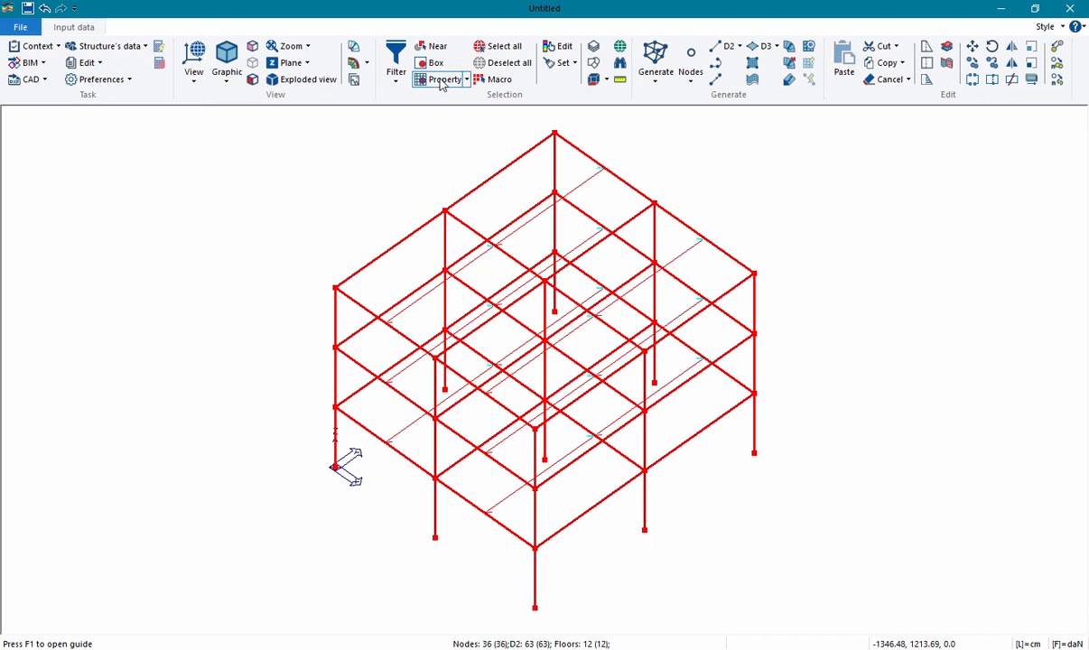
- Deselect all nodes, elements and floors of the generated frame
left_click(498, 62)
scroll(354, 167, "down", 1)
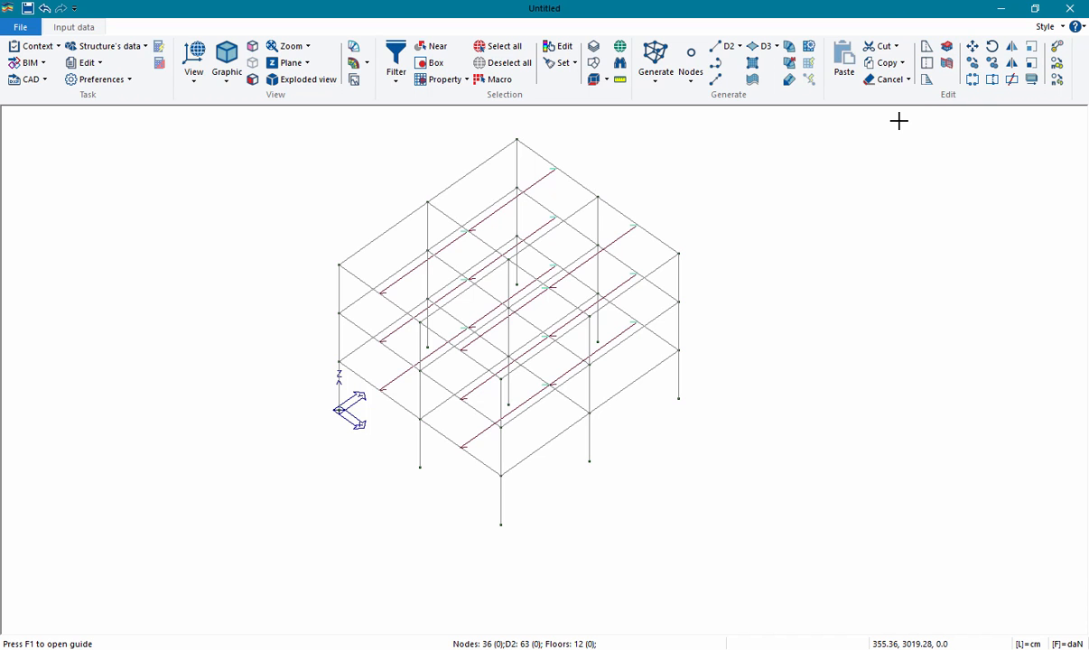
scroll(753, 173, "up", 3)
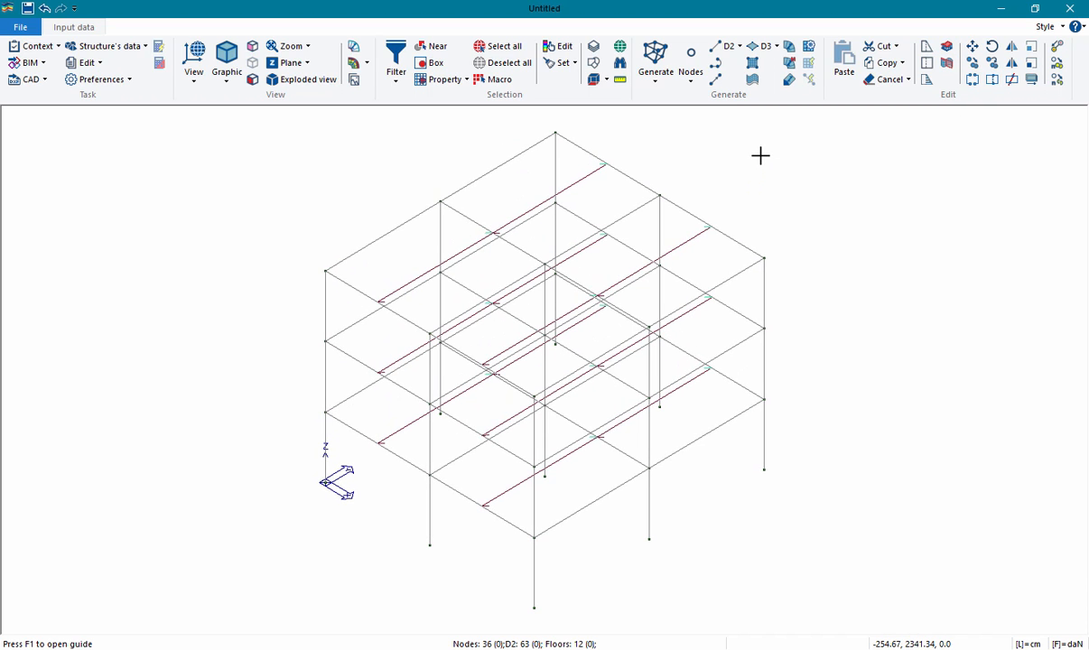
mouse_move(754, 152)
middle_mouse_down()
mouse_move(761, 160)
mouse_move(750, 146)
middle_mouse_up()
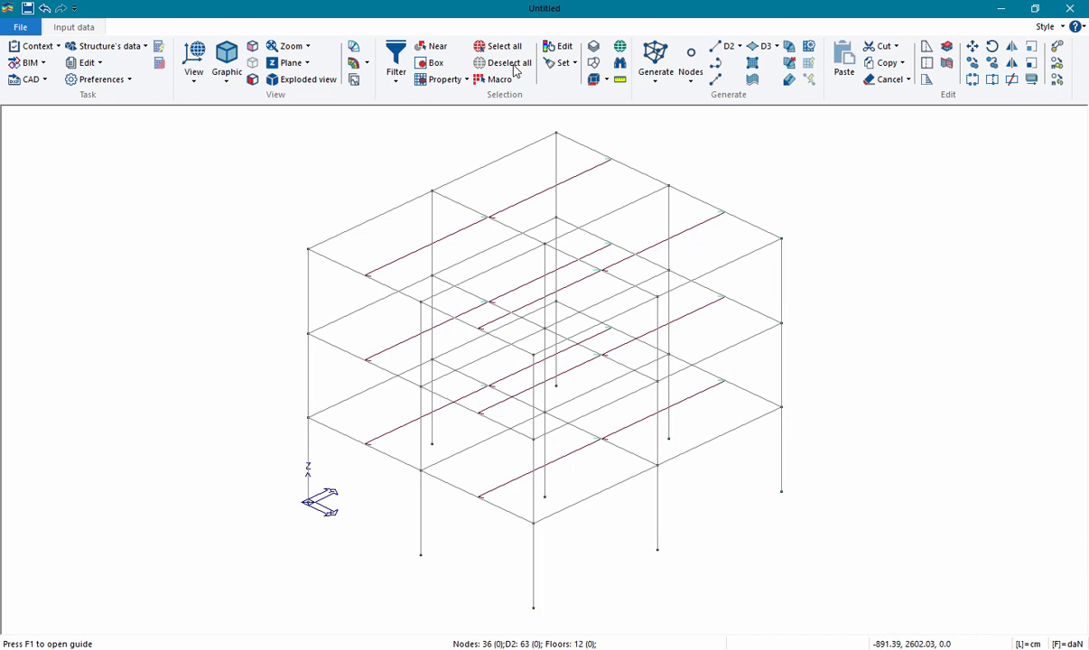
- Select the top-storey node at 500, 1100, 900 using the Near selection
left_click(431, 46)
left_click(668, 185)
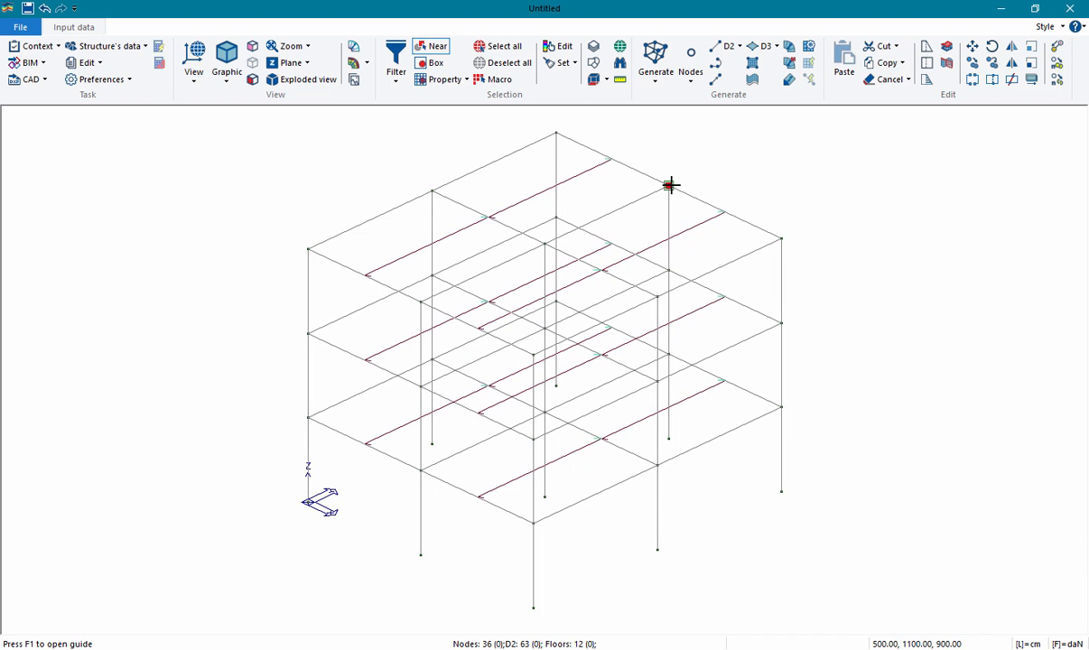
scroll(542, 244, "up", 8)
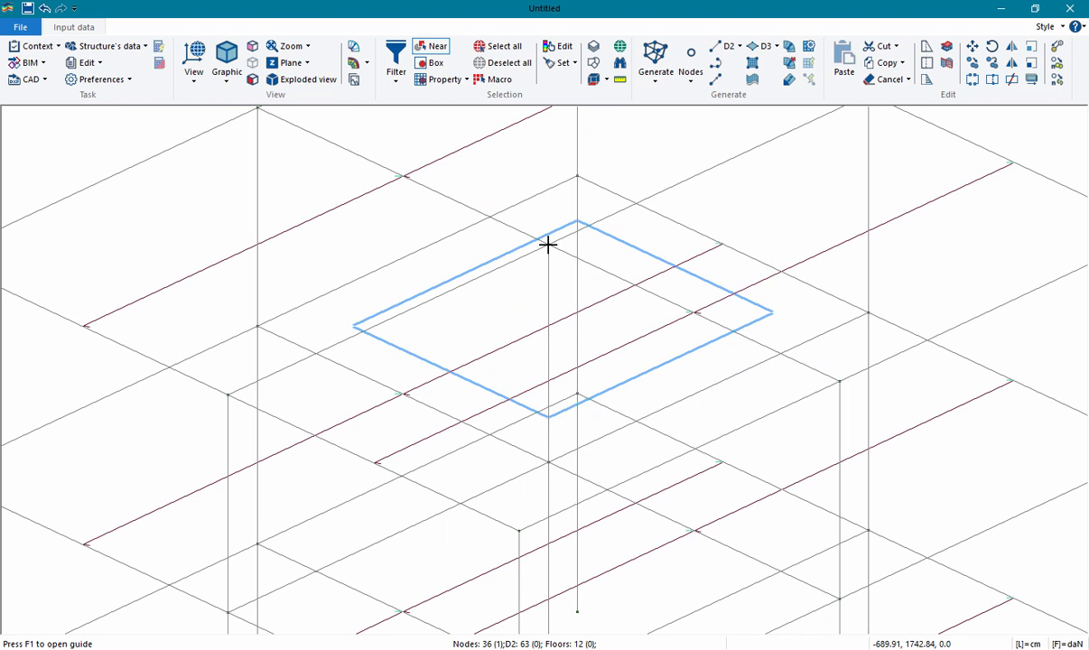
- Add the other two top-storey nodes on the central line at X 500 to the selection, completing the roof ridge
left_click(547, 244)
scroll(250, 386, "down", 6)
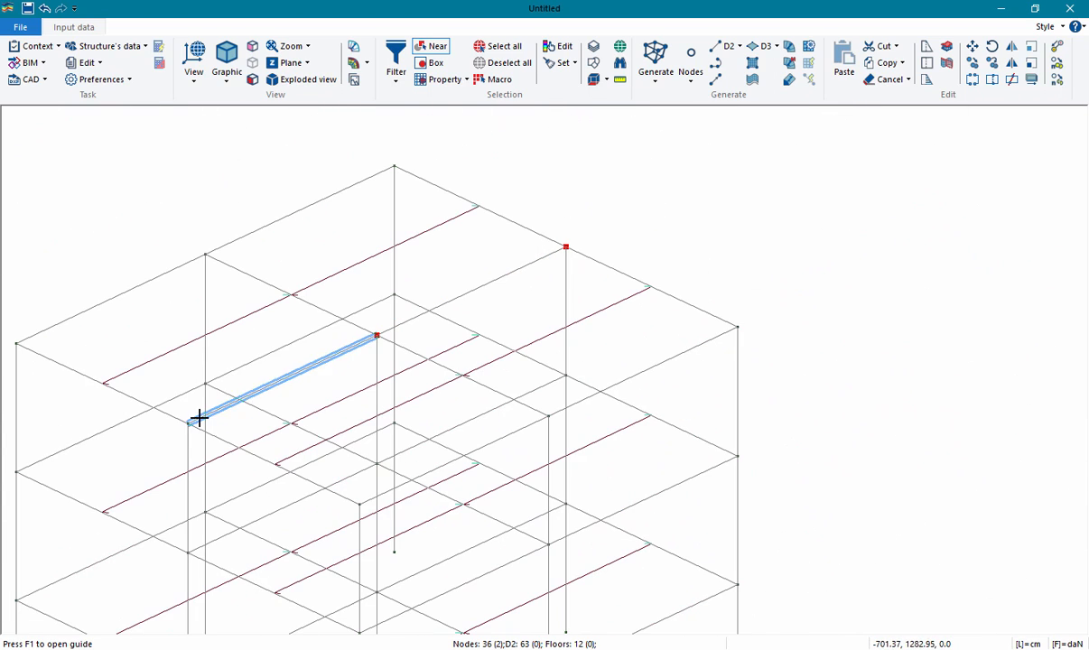
scroll(190, 418, "up", 4)
scroll(190, 417, "up", 2)
left_click(193, 415)
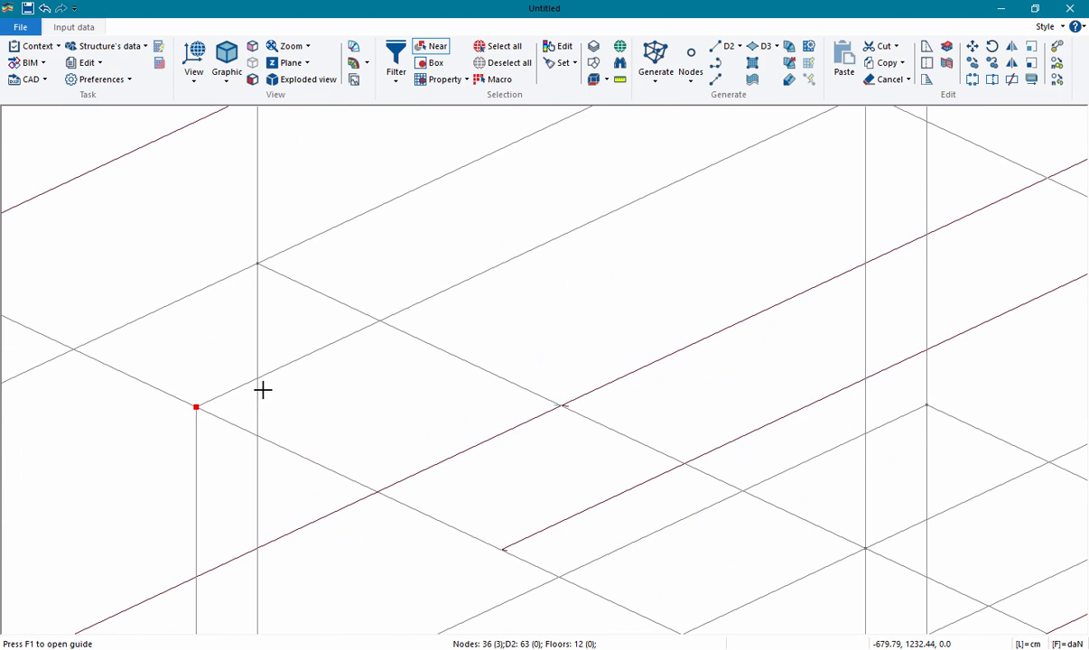
scroll(262, 389, "down", 6)
scroll(528, 258, "down", 3)
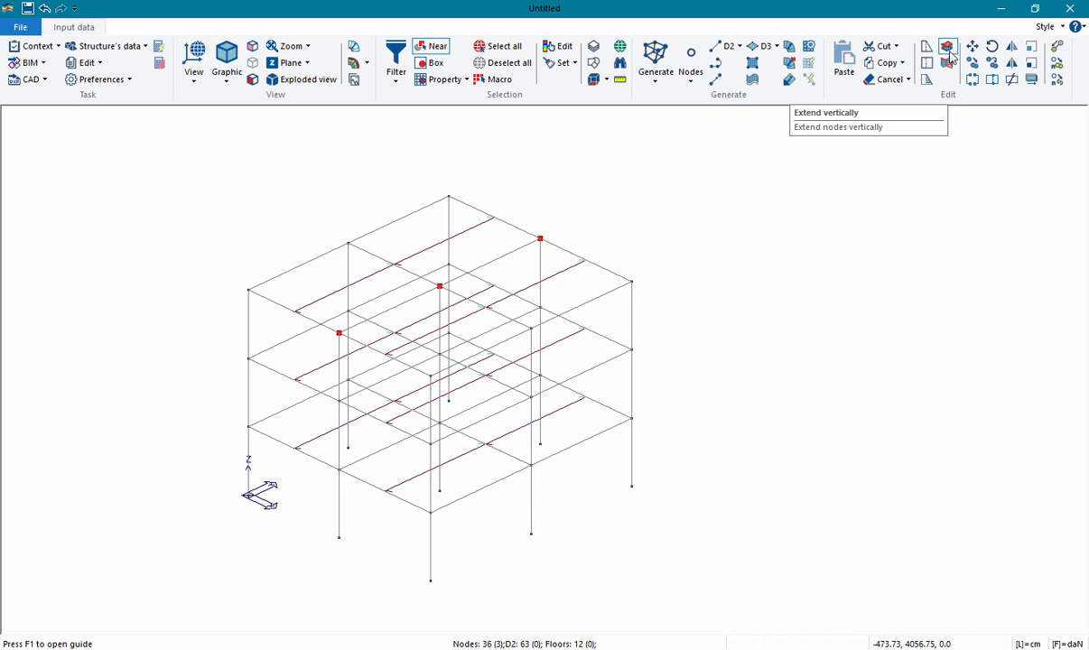
- Extend the selected nodes vertically to the floor plane through points (1000, 1100, 900), (1000, 550, 900) and (500, 550, 1050)
left_click(949, 54)
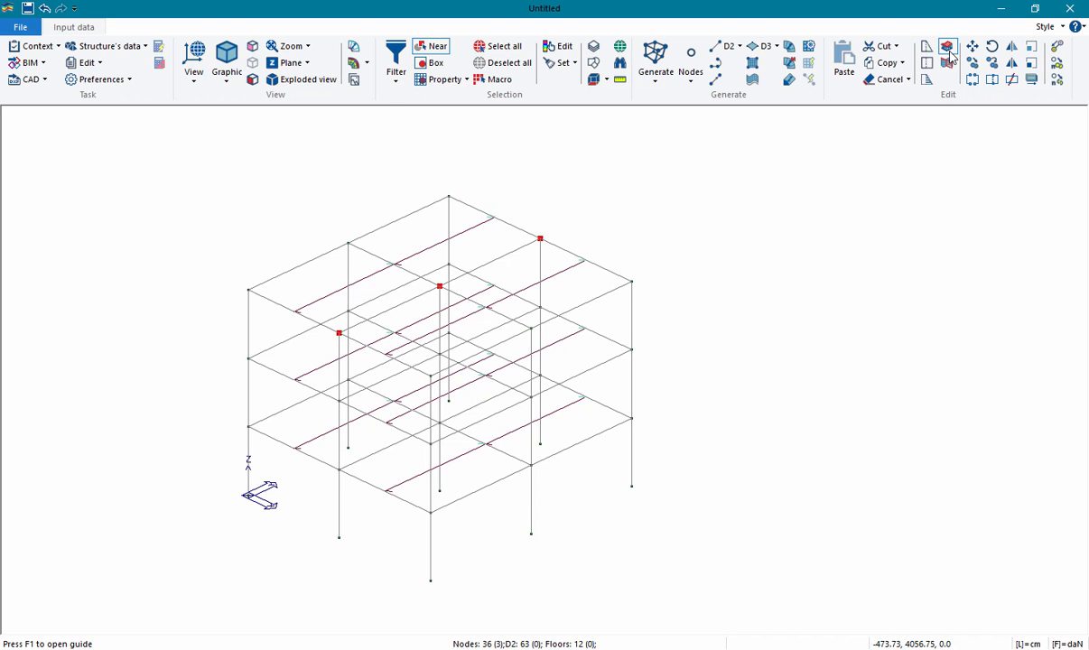
left_click(631, 283)
left_click(531, 328)
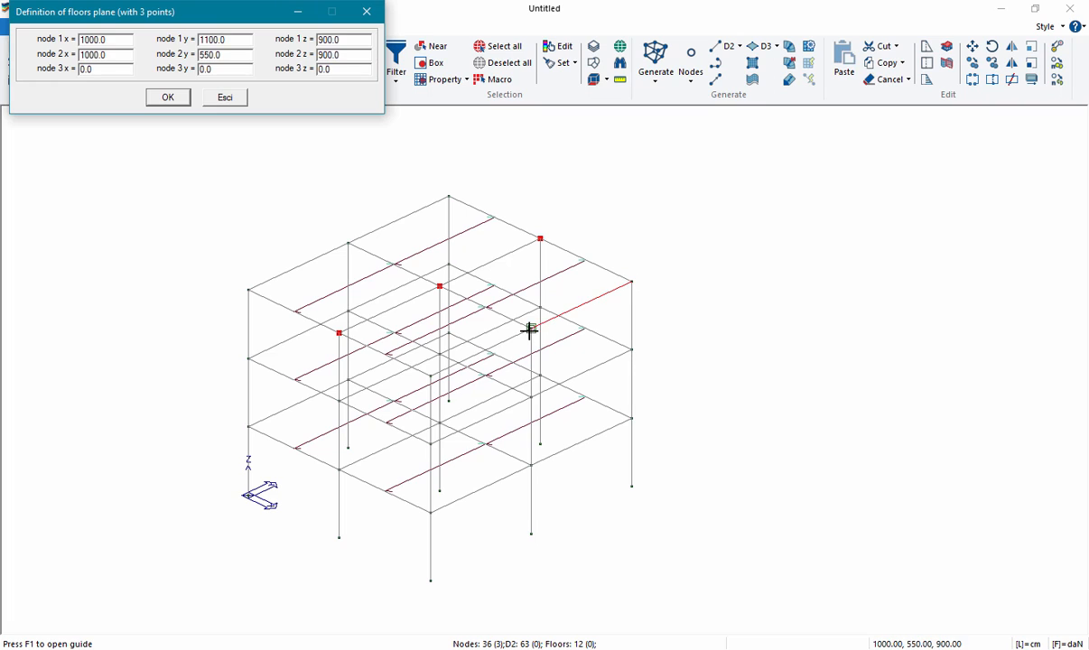
left_click(437, 287)
double_click(321, 67)
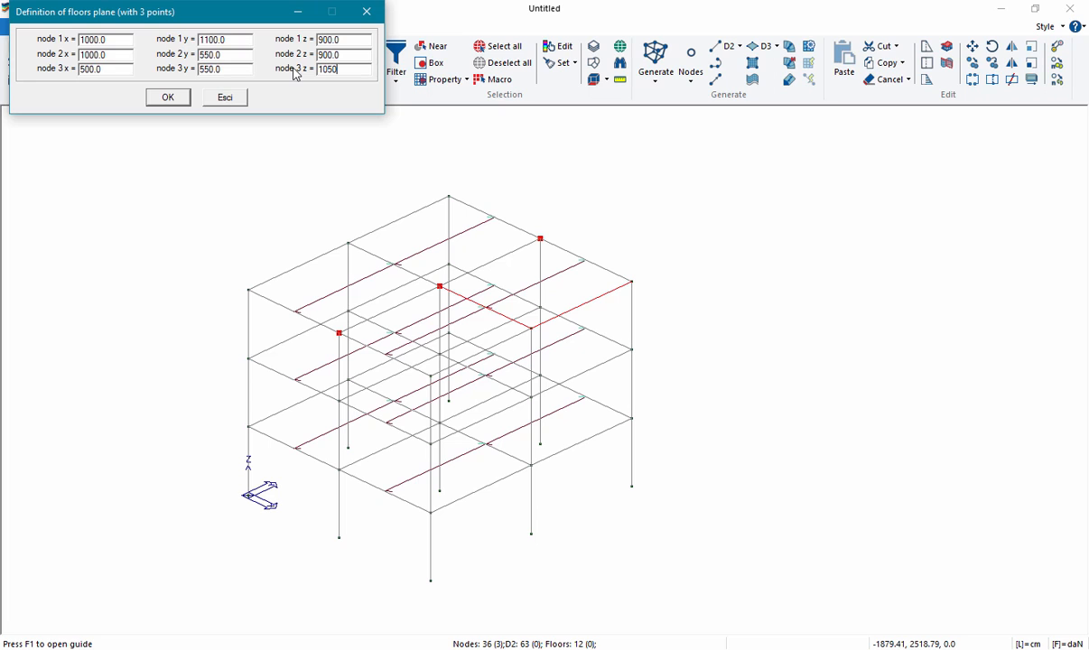
left_click(168, 98)
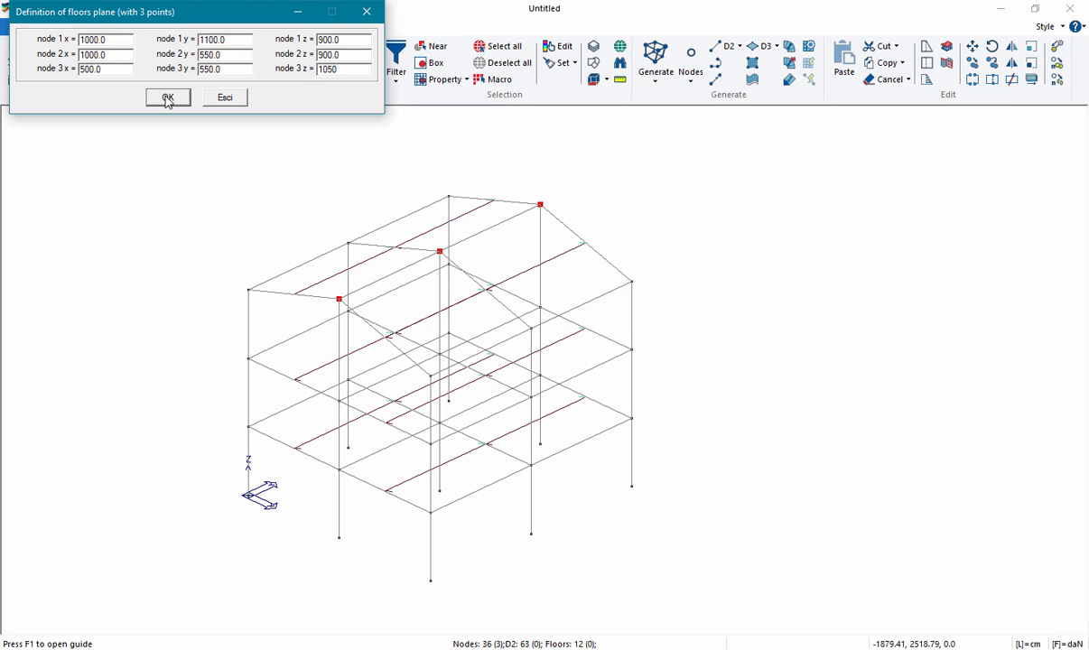
left_click(226, 97)
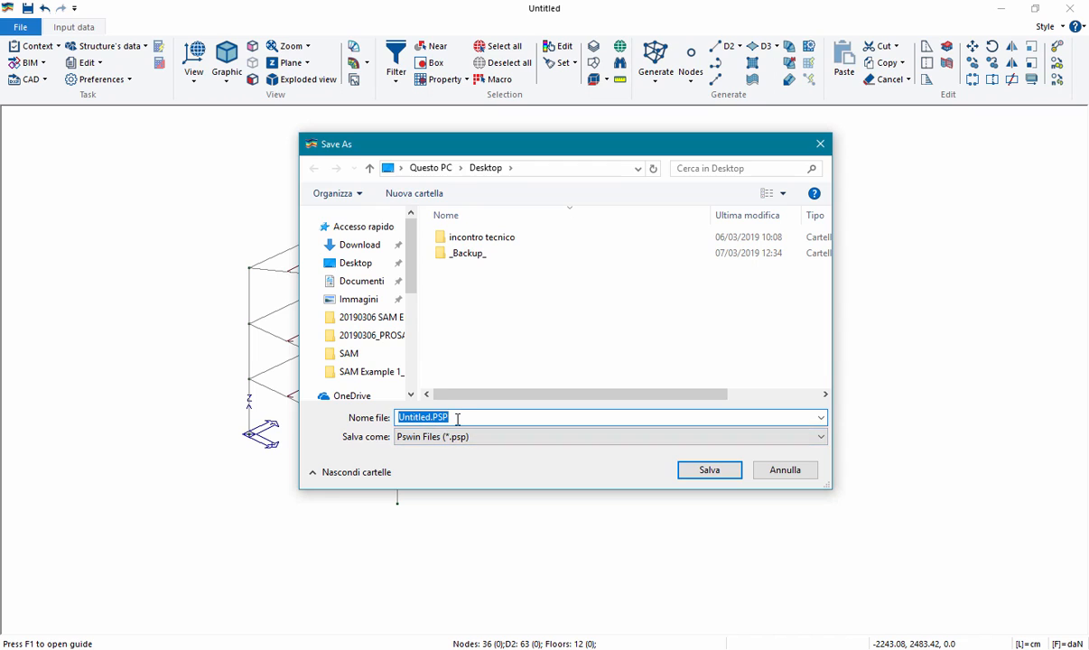
- Save the model on the Desktop as 20190607 in the Pswin file format
type("20190607")
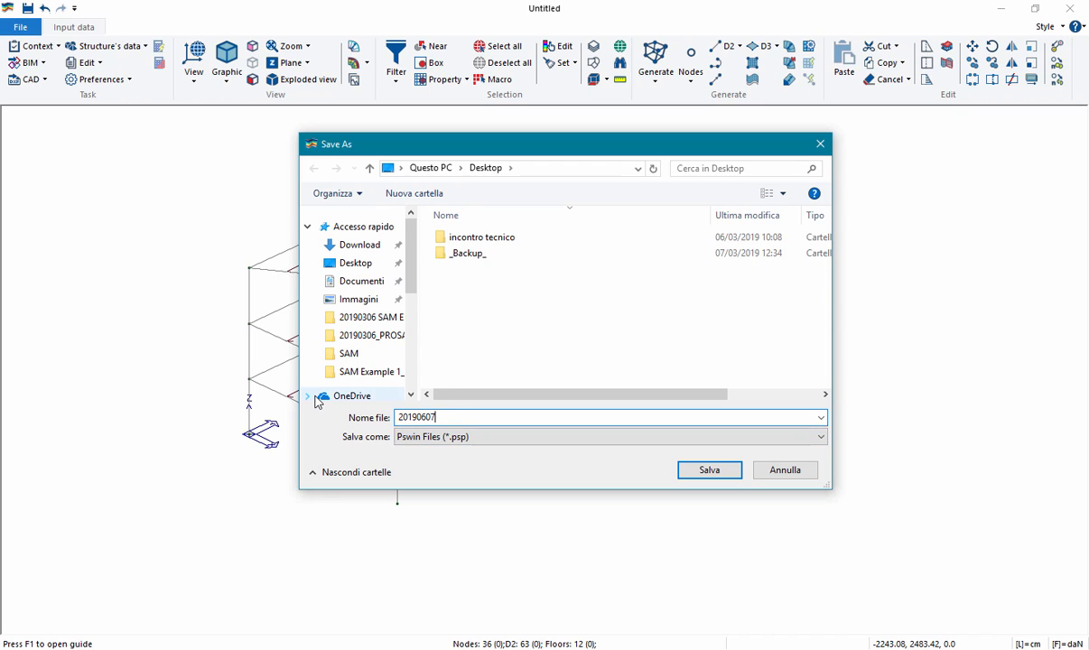
scroll(318, 401, "down", 1)
key("Return")
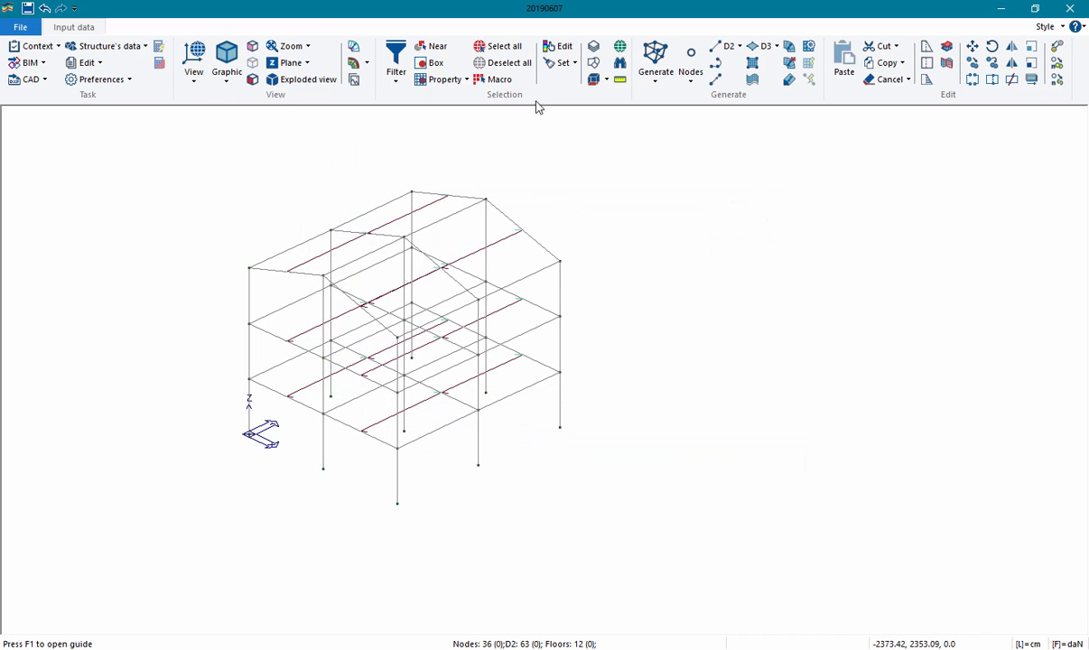
- Show the model in isometric view 1 and open the D2 properties of the top-storey corner column
left_click(196, 82)
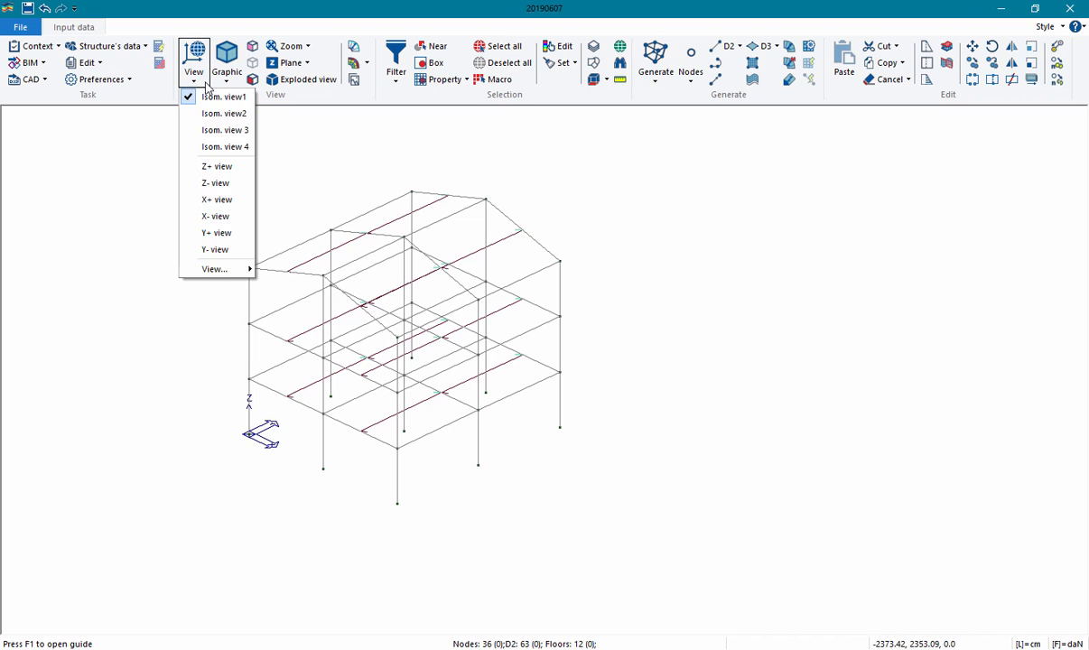
left_click(207, 96)
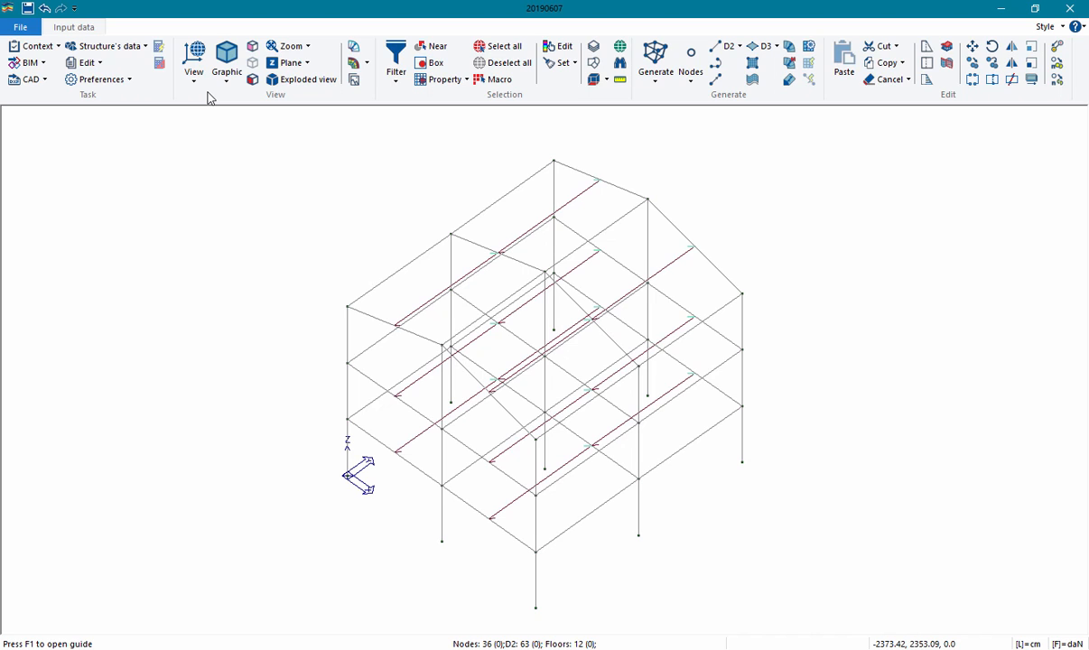
left_click(556, 48)
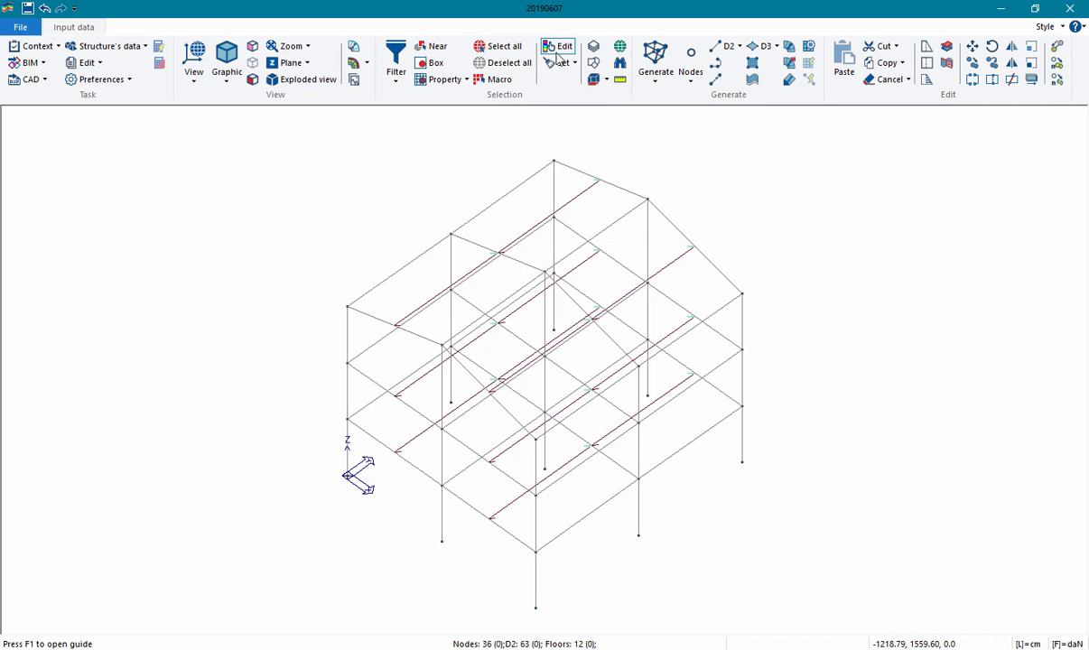
left_click(742, 315)
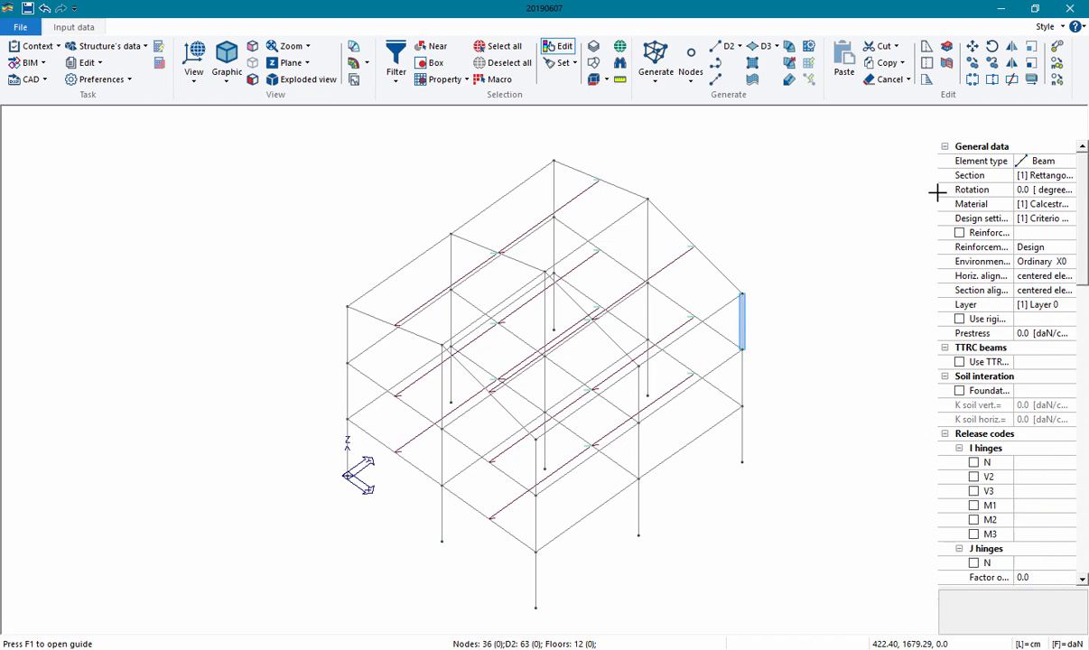
left_click_drag(937, 194, 761, 178)
- Review the column's element type, section, rotation, material, design settings and hinge release codes
left_click(866, 162)
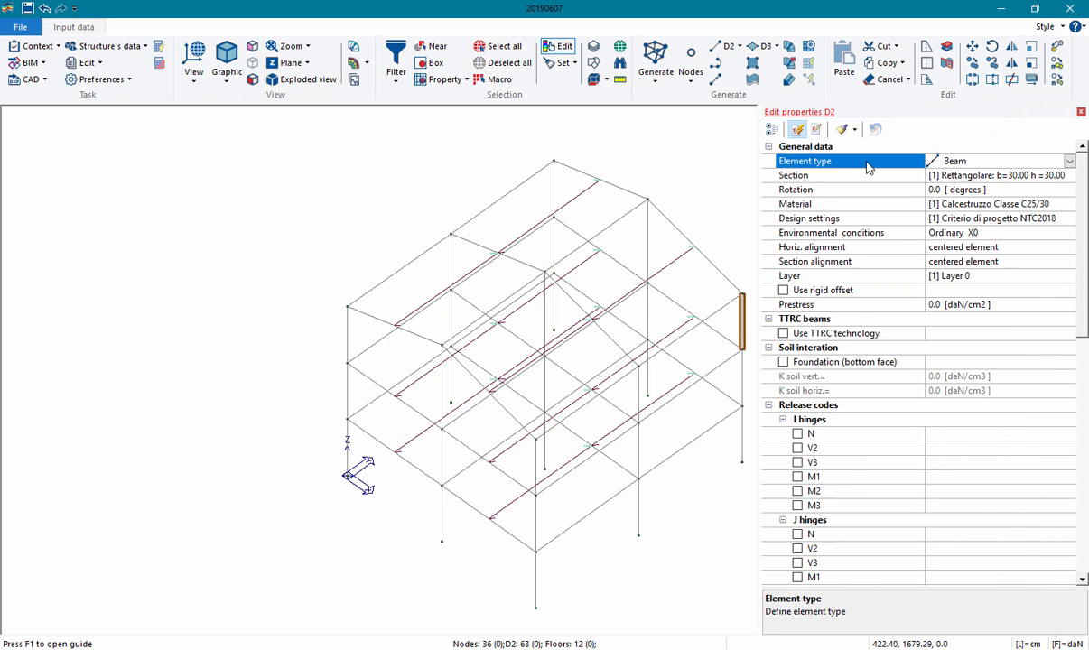
left_click(794, 177)
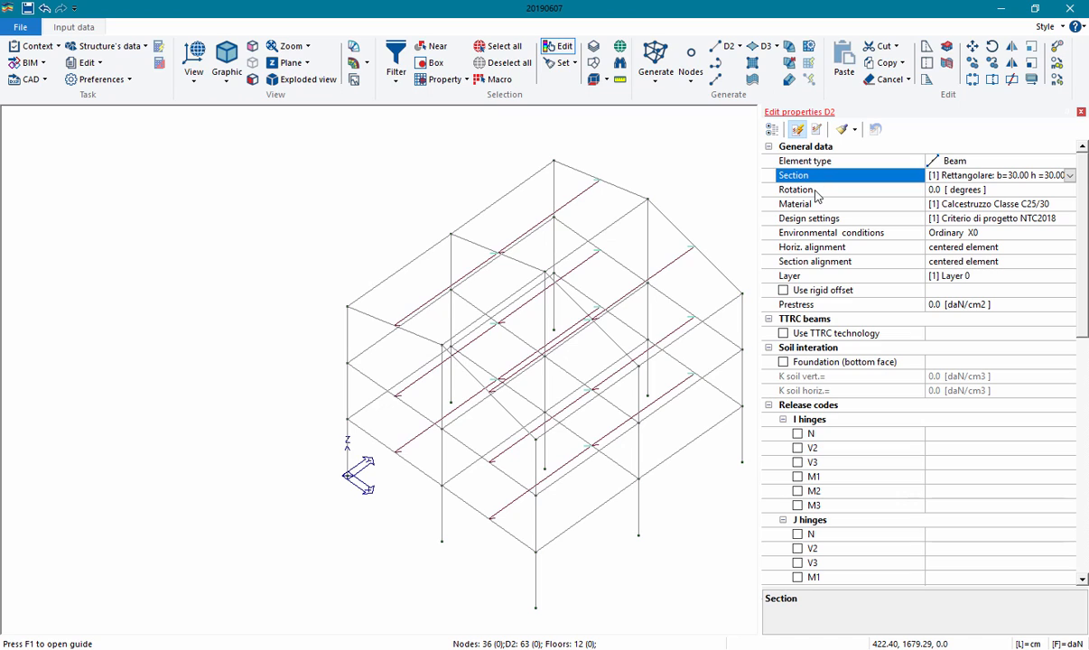
left_click(806, 191)
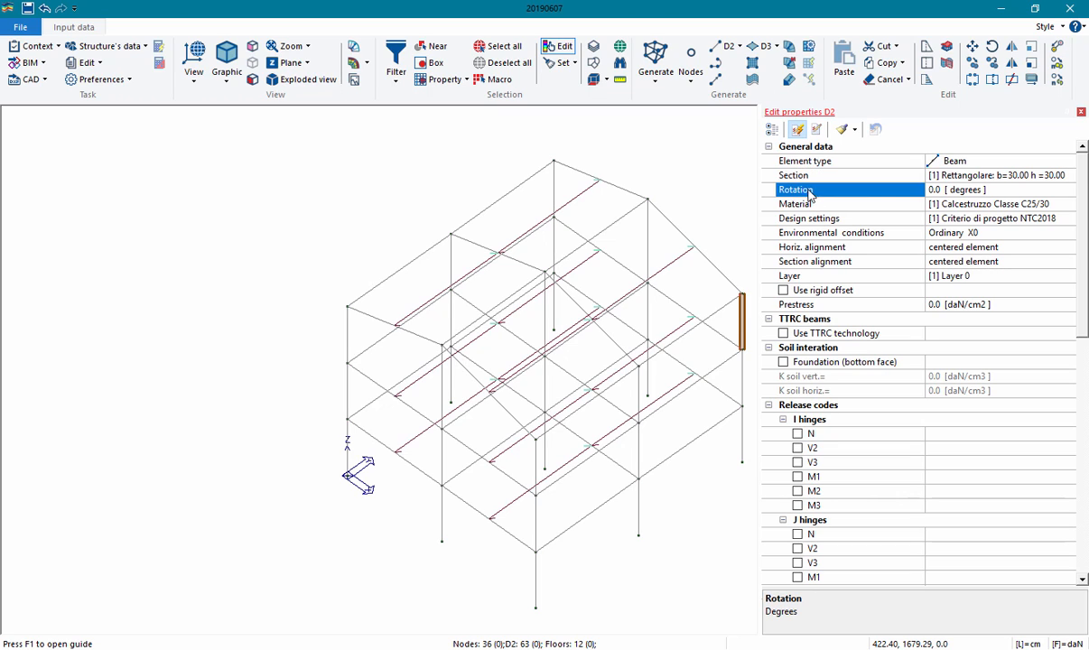
left_click(818, 205)
left_click(818, 219)
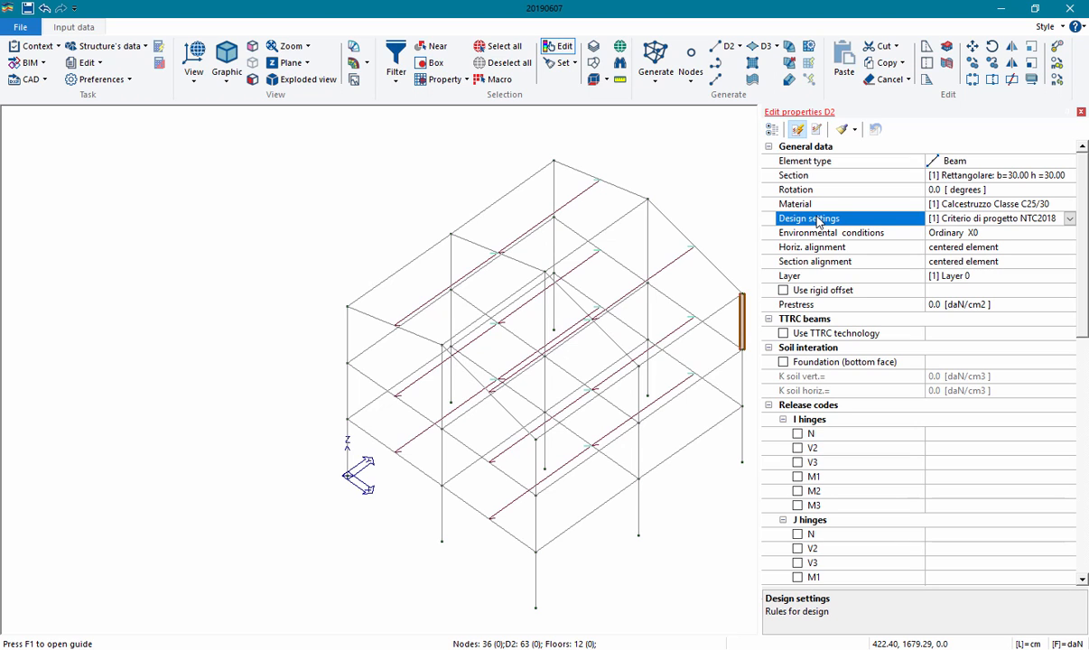
scroll(837, 406, "down", 3)
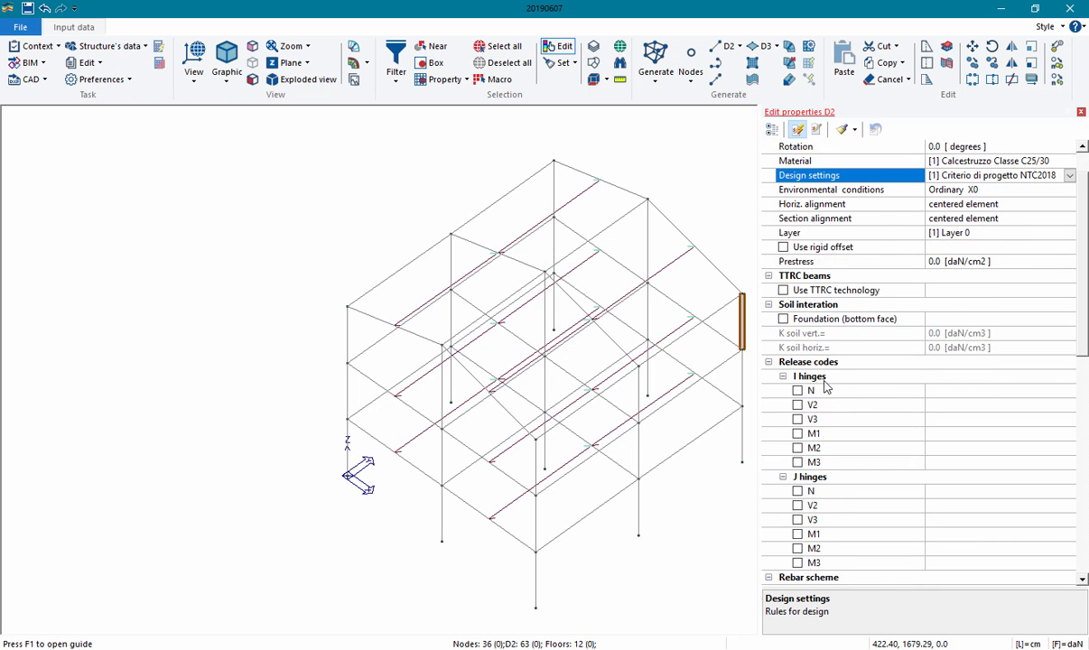
scroll(825, 375, "down", 1)
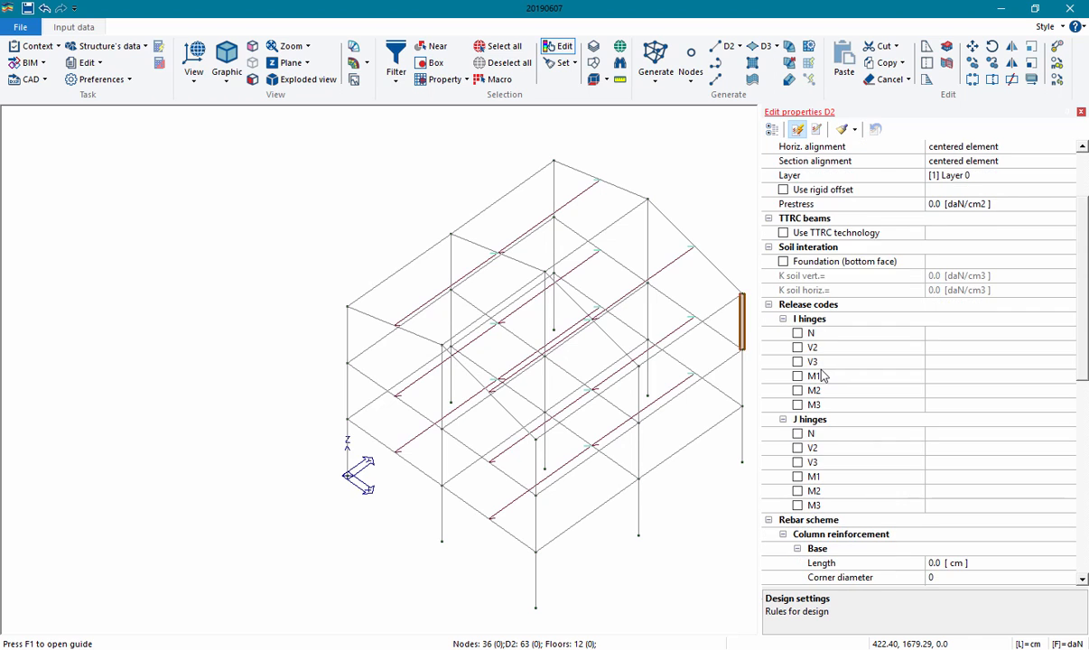
scroll(824, 375, "up", 4)
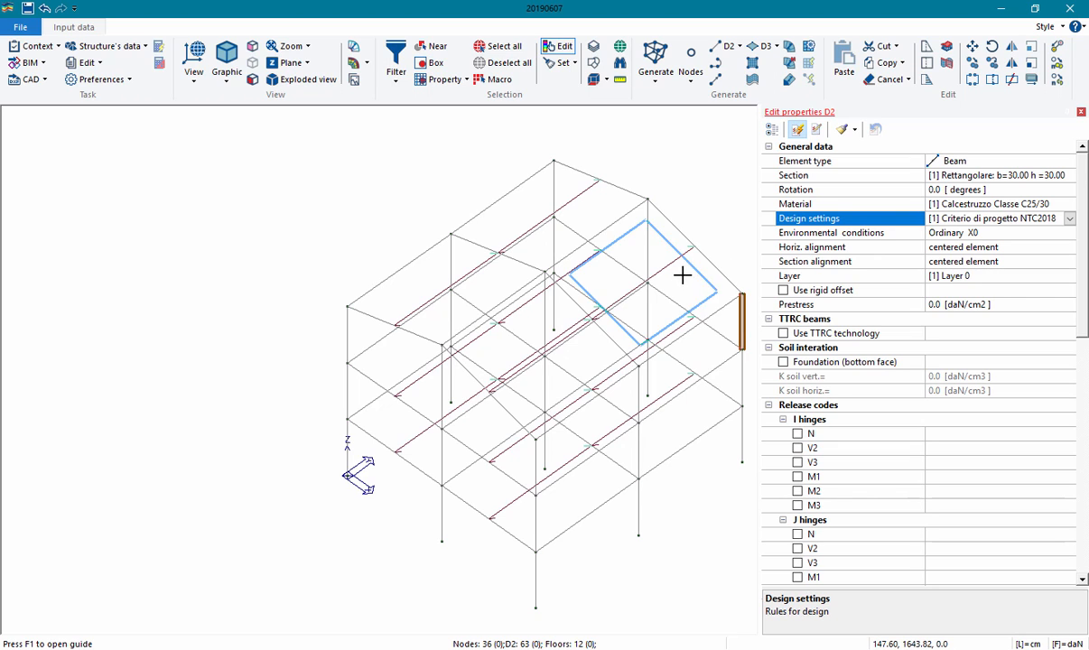
- Check the sections available for the D2 element, keep rectangular section 1, and close the properties
middle_click_drag(713, 172, 652, 173)
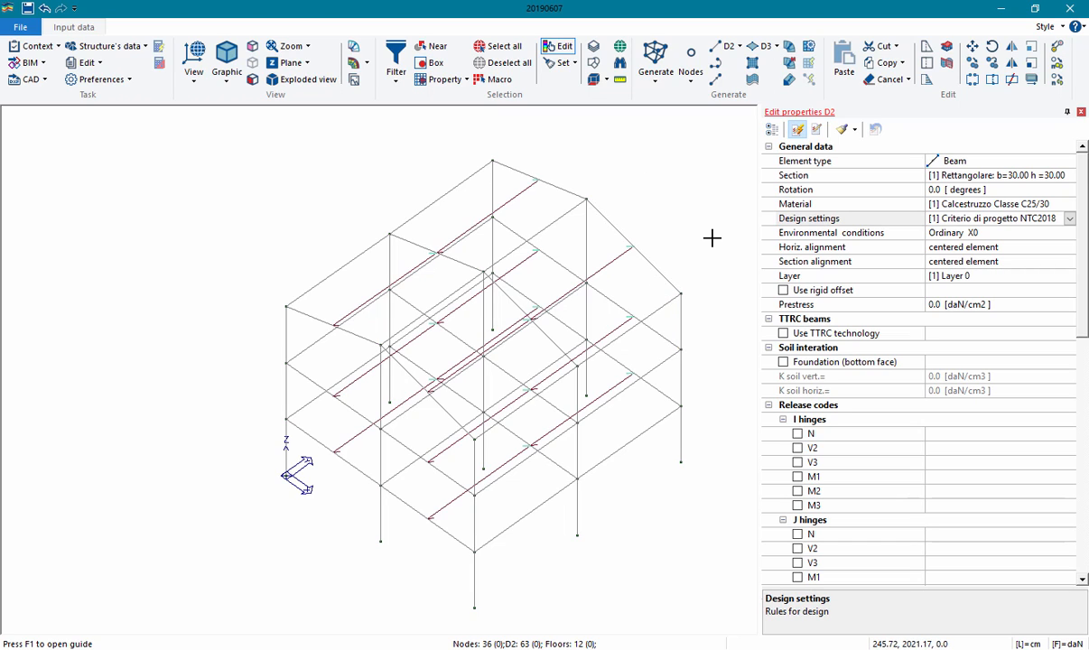
left_click(814, 176)
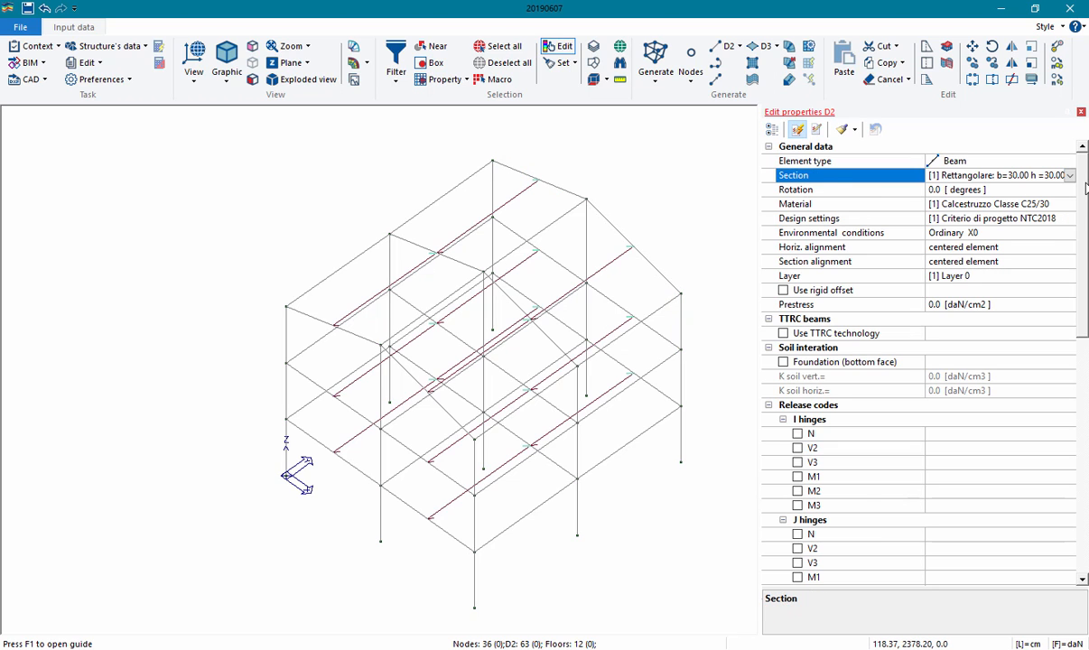
left_click(1069, 176)
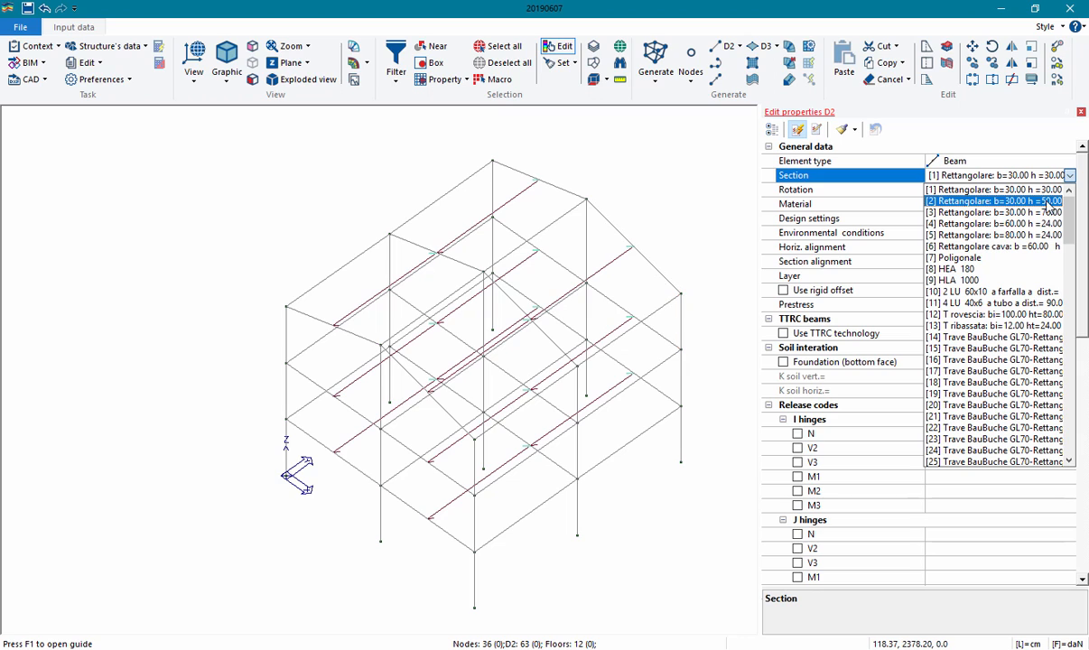
left_click(1050, 190)
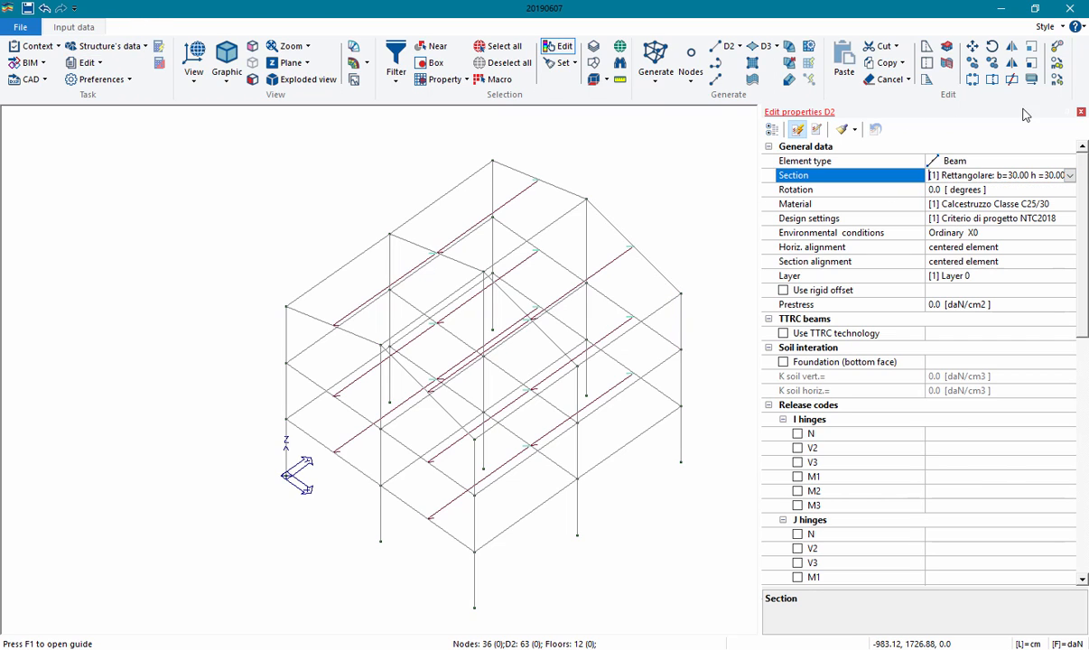
left_click(1079, 110)
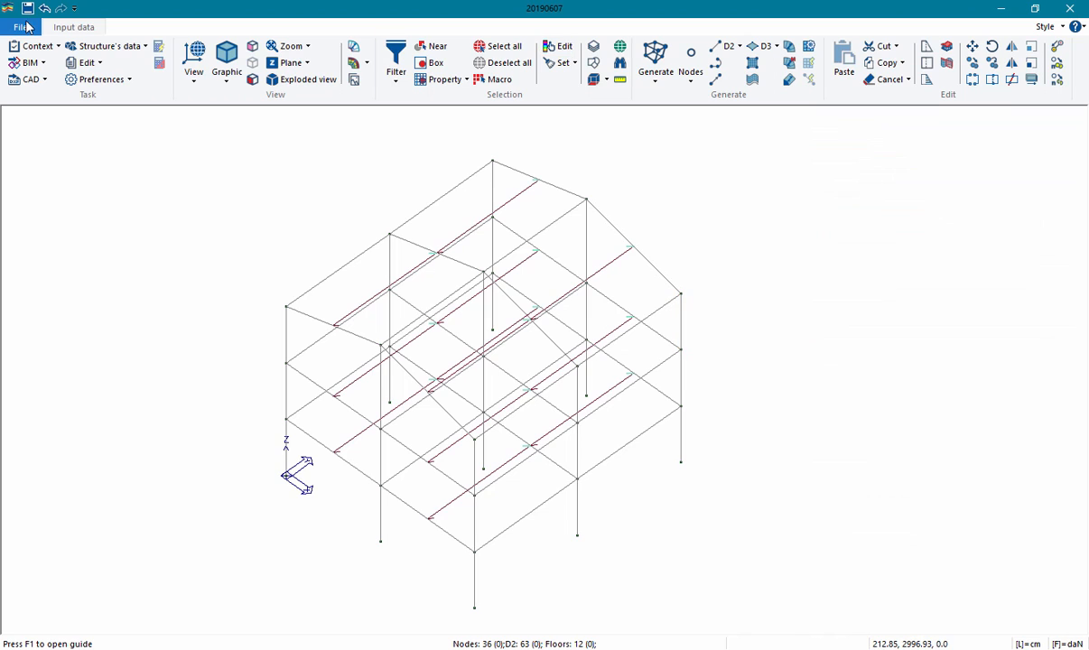
- Set rectangular section 1 in the section table to a height of 50 cm, intended for r.c. elements, and apply it
left_click(134, 45)
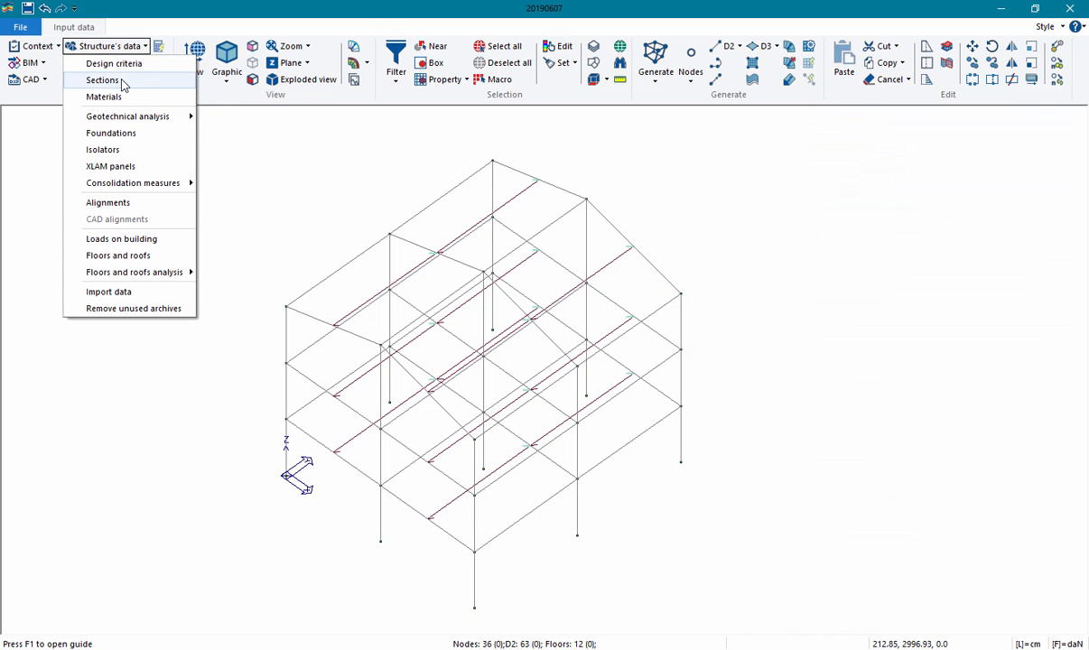
left_click(124, 83)
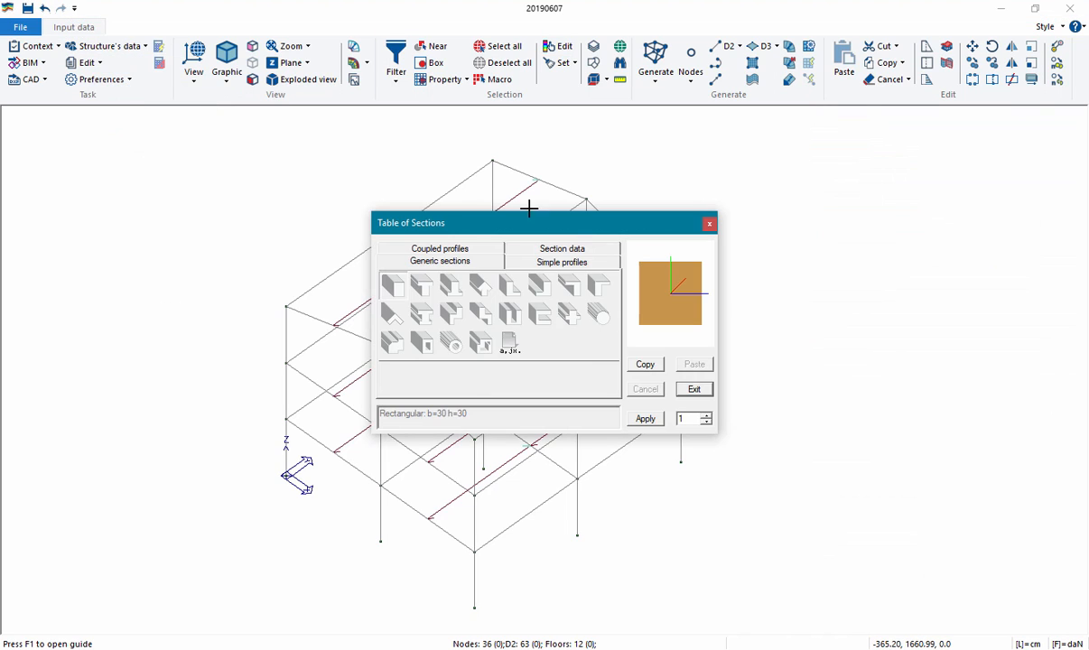
double_click(395, 288)
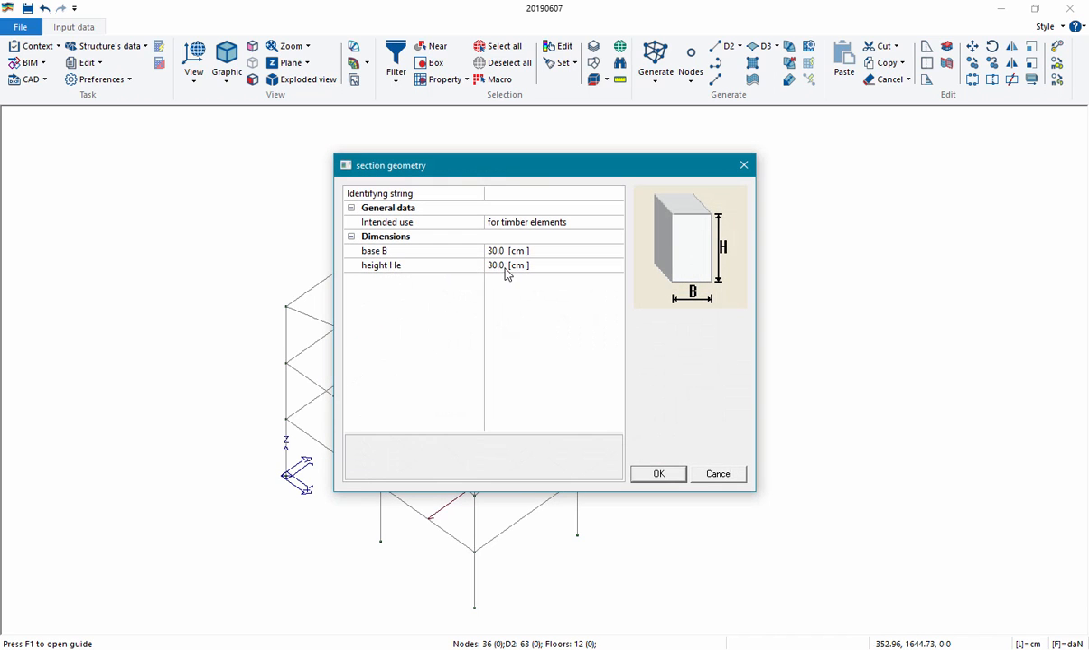
left_click(480, 266)
type("50")
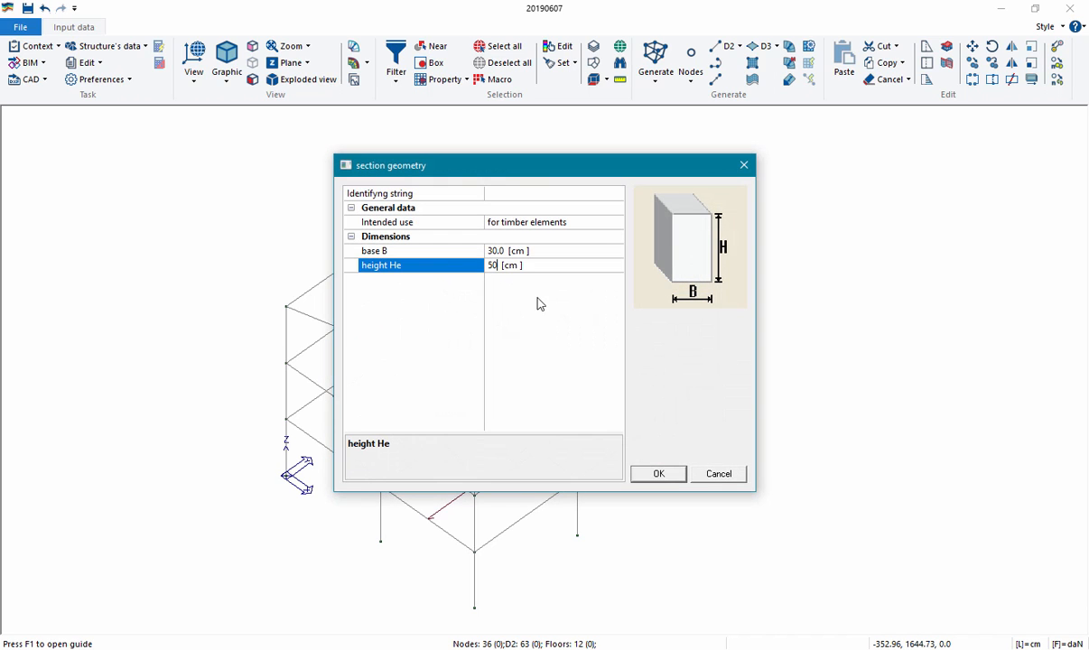
left_click(617, 223)
left_click(617, 223)
left_click(587, 236)
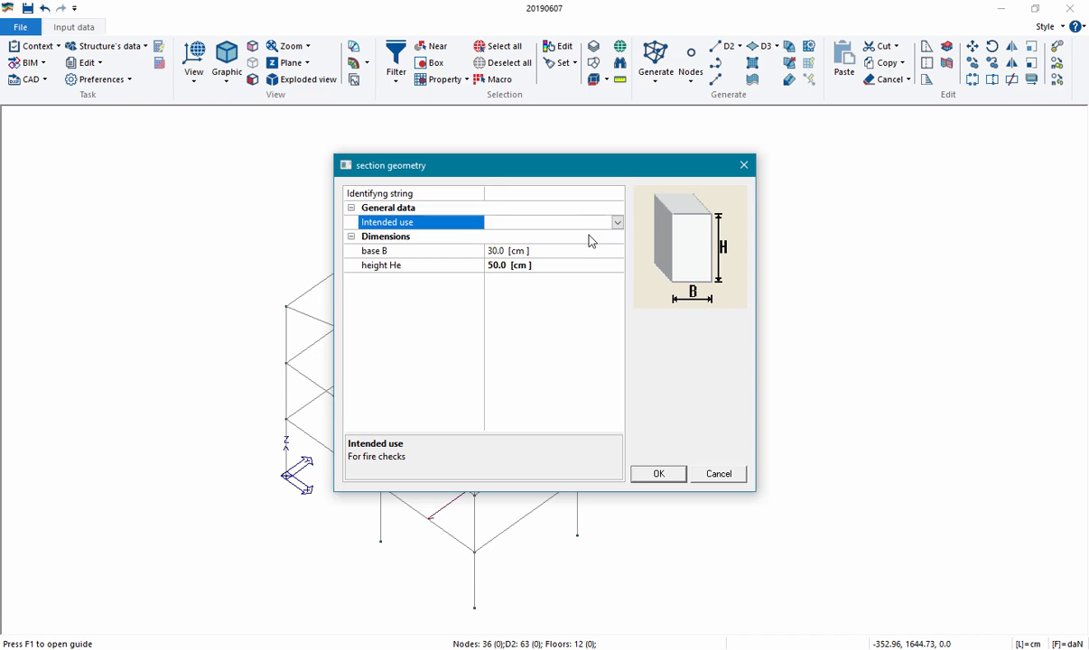
left_click(659, 475)
left_click(645, 419)
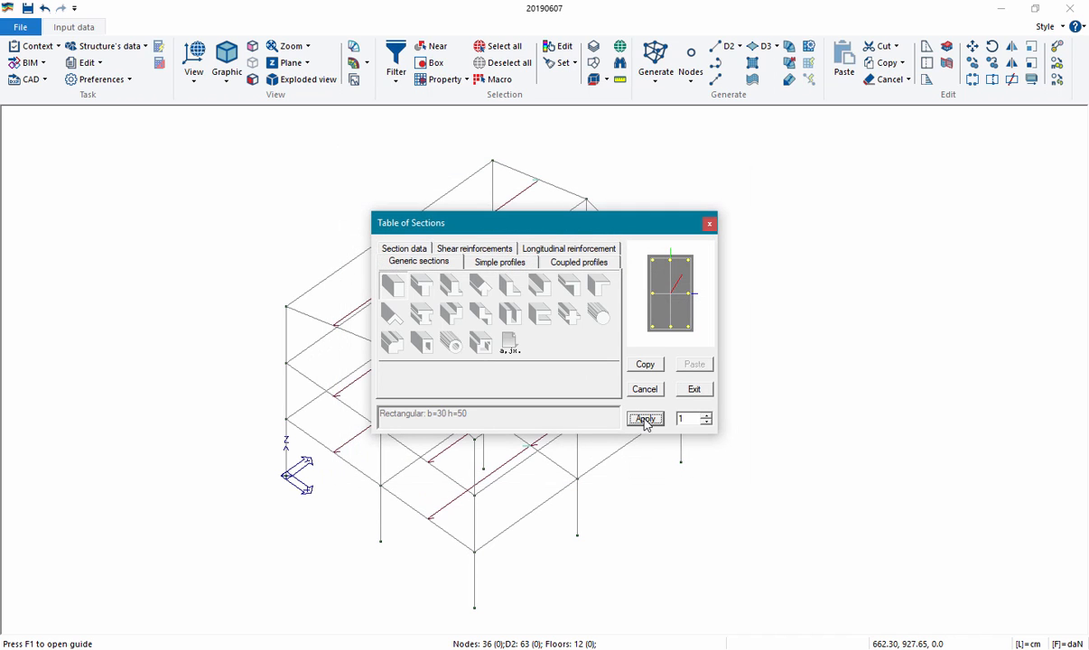
- Define section 2 in the section table as rectangular with a height of 40 cm and apply it
left_click(706, 415)
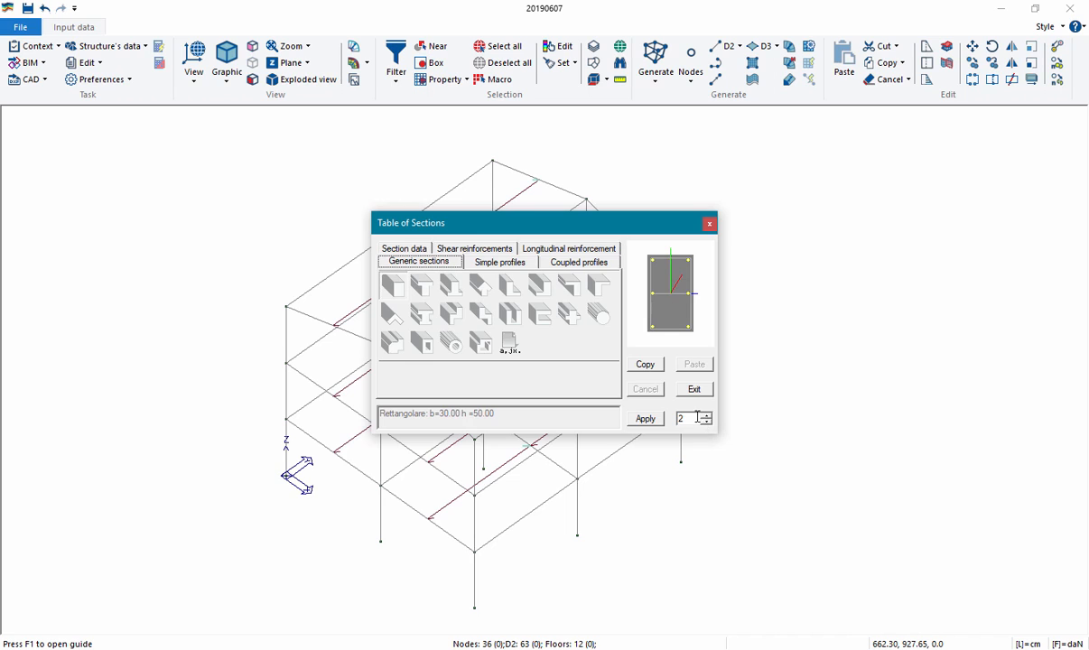
left_click(394, 289)
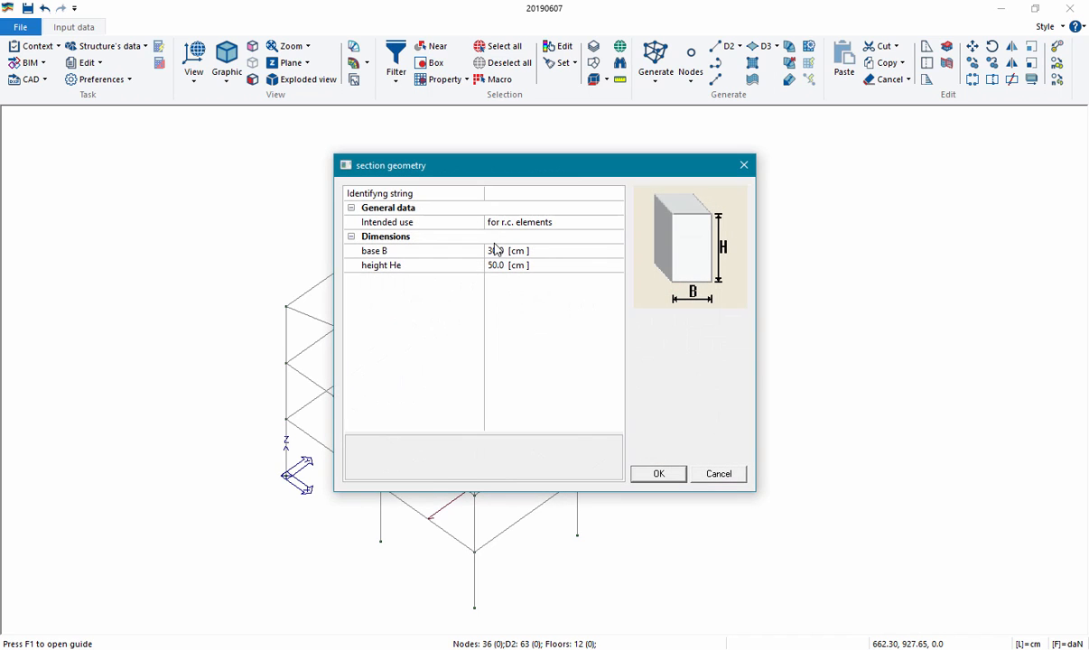
left_click(504, 267)
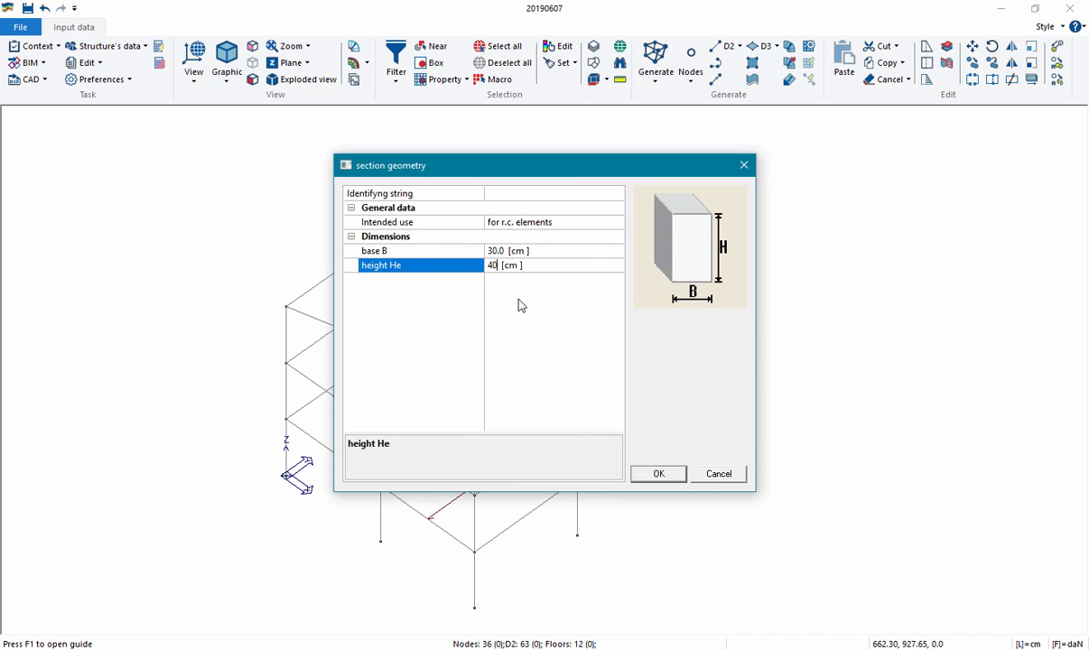
type("40")
left_click(658, 473)
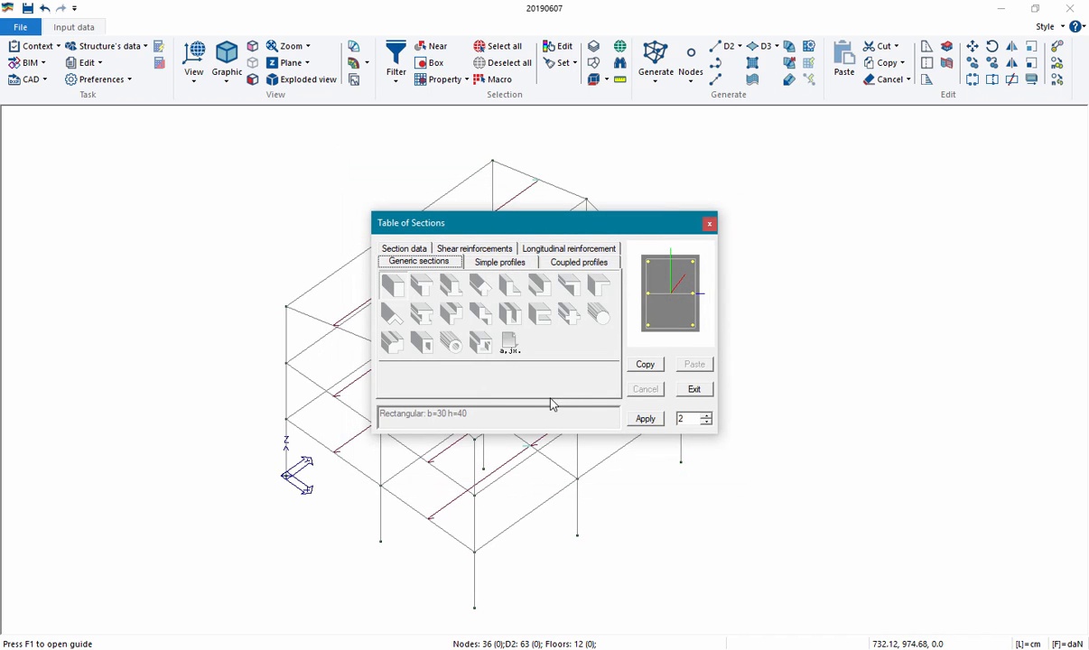
left_click(645, 420)
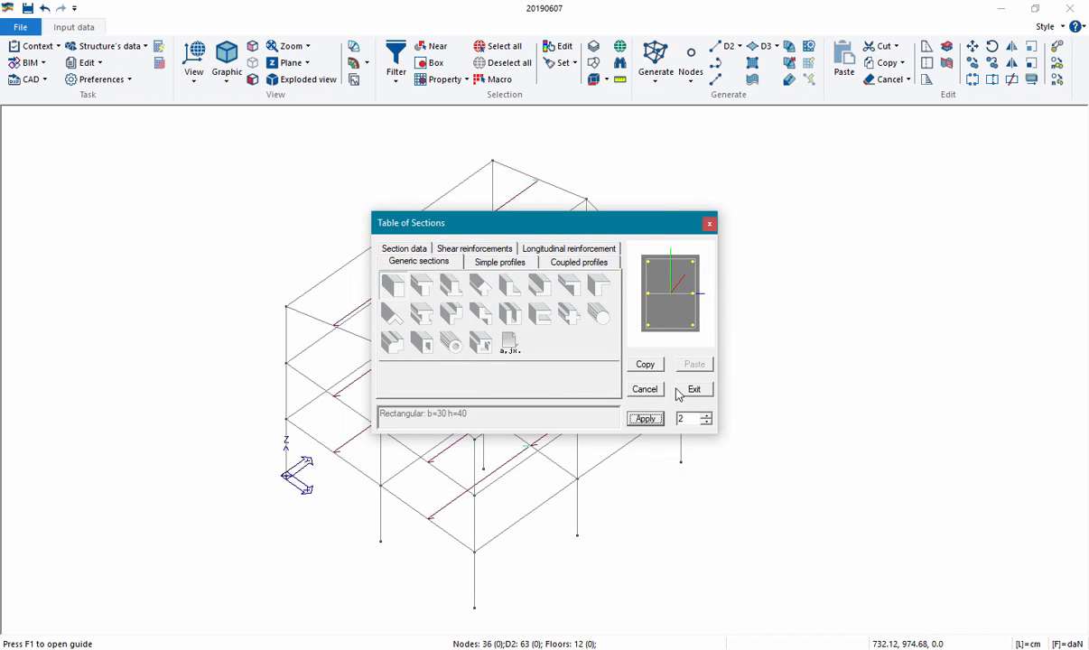
- Review the shear reinforcement and cover settings of section 2, apply them, and close the section table
left_click(503, 251)
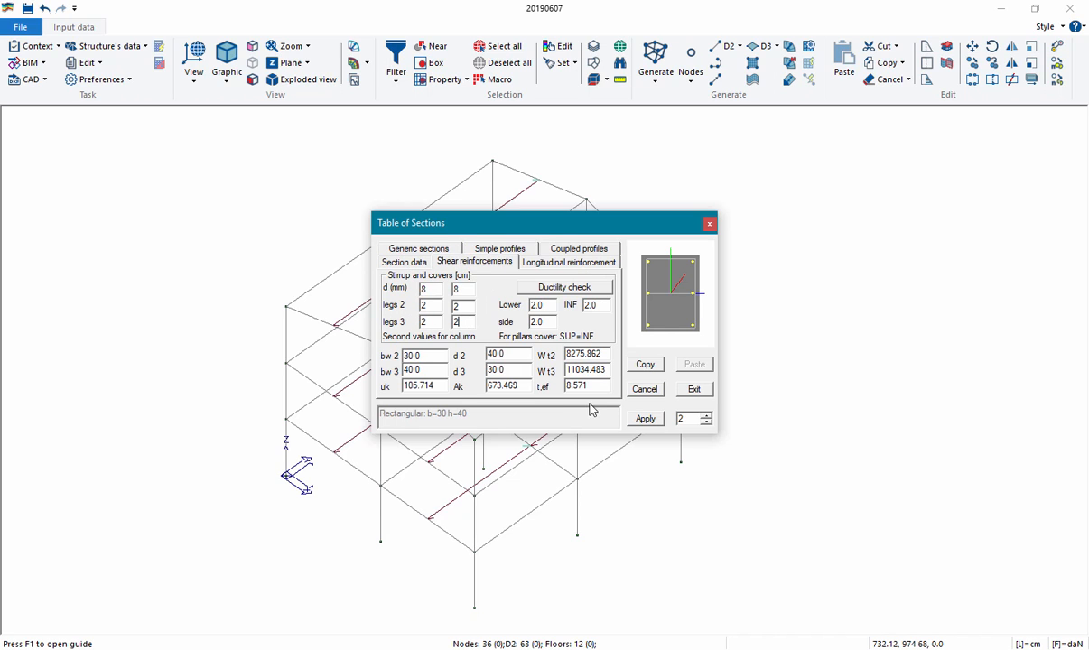
left_click(645, 420)
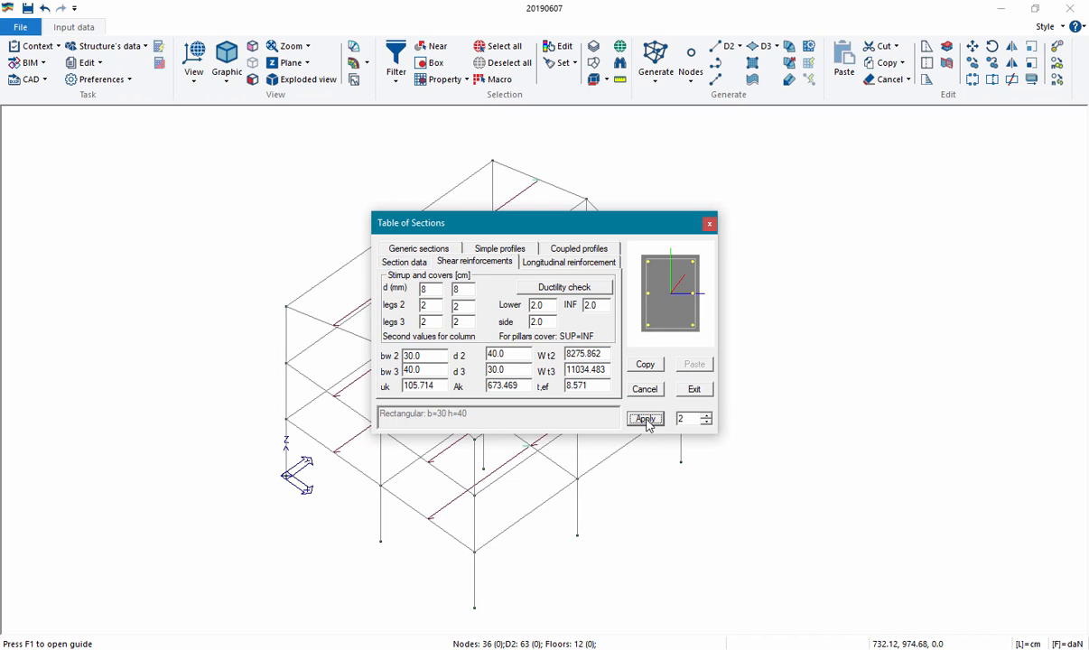
left_click(693, 390)
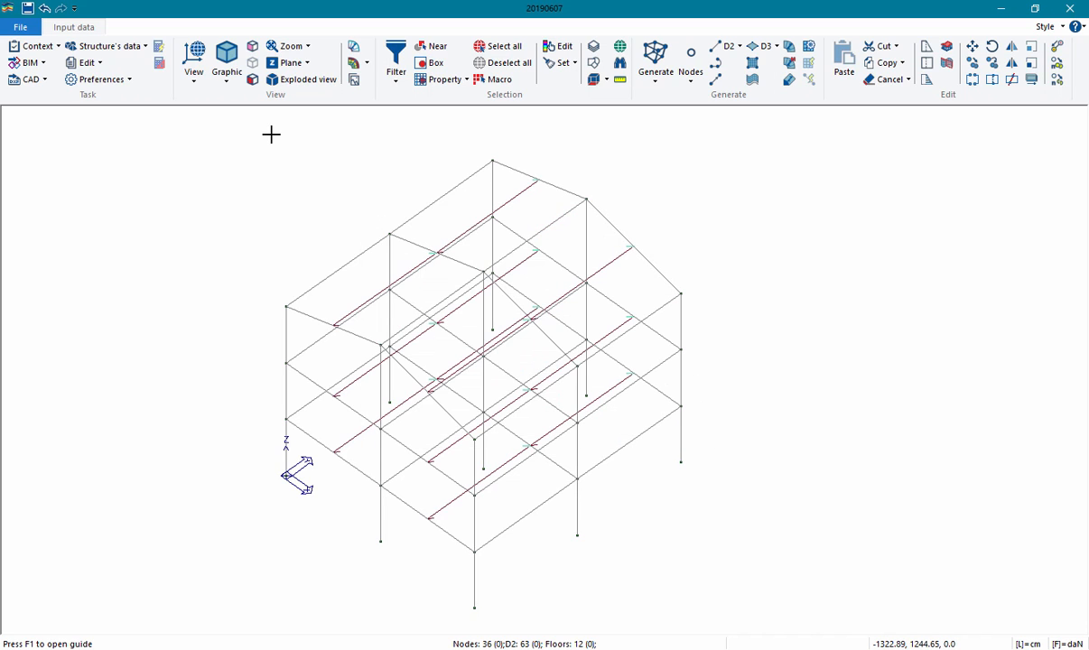
- Open the properties of the first-floor edge beam and change its section to [2] Rectangular: b=30 h=40
left_click(564, 50)
left_click(656, 422)
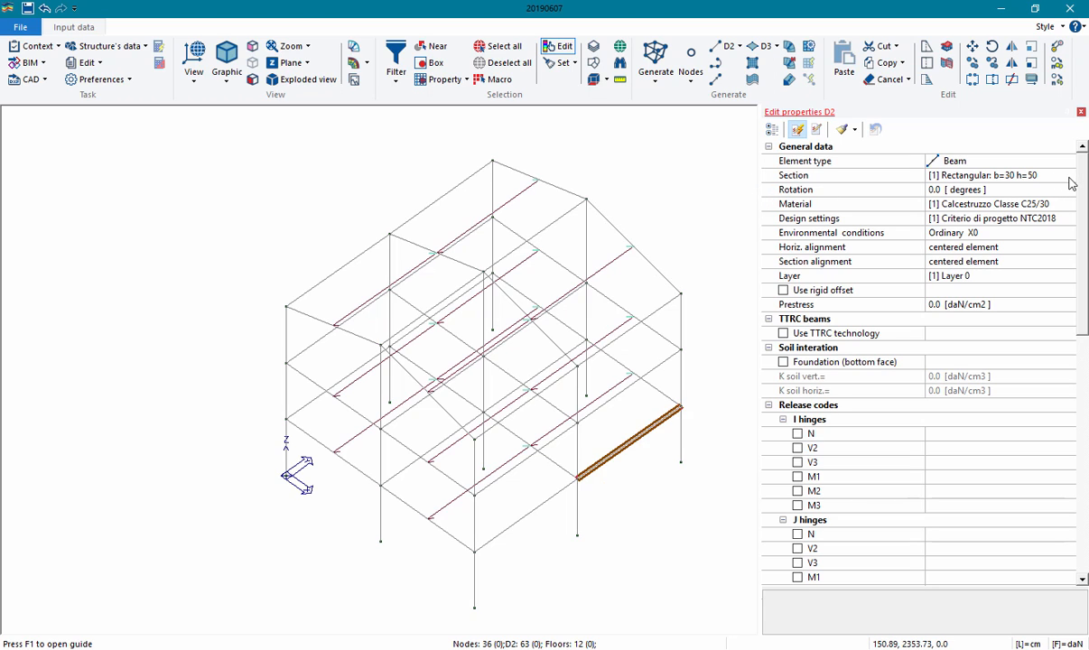
left_click(847, 176)
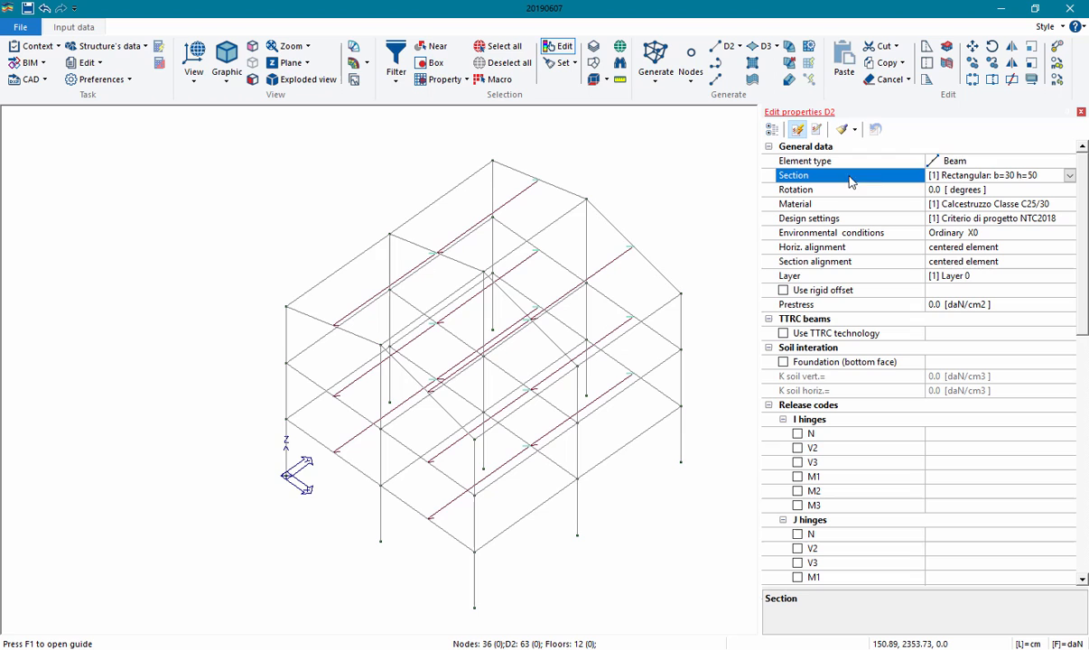
left_click(1069, 176)
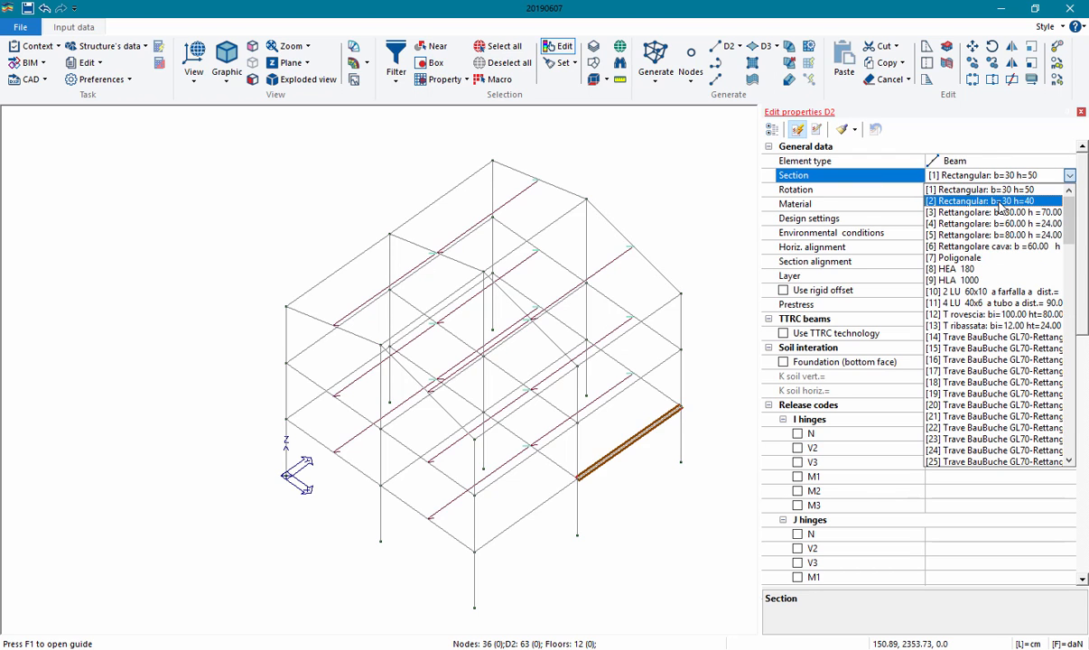
left_click(955, 196)
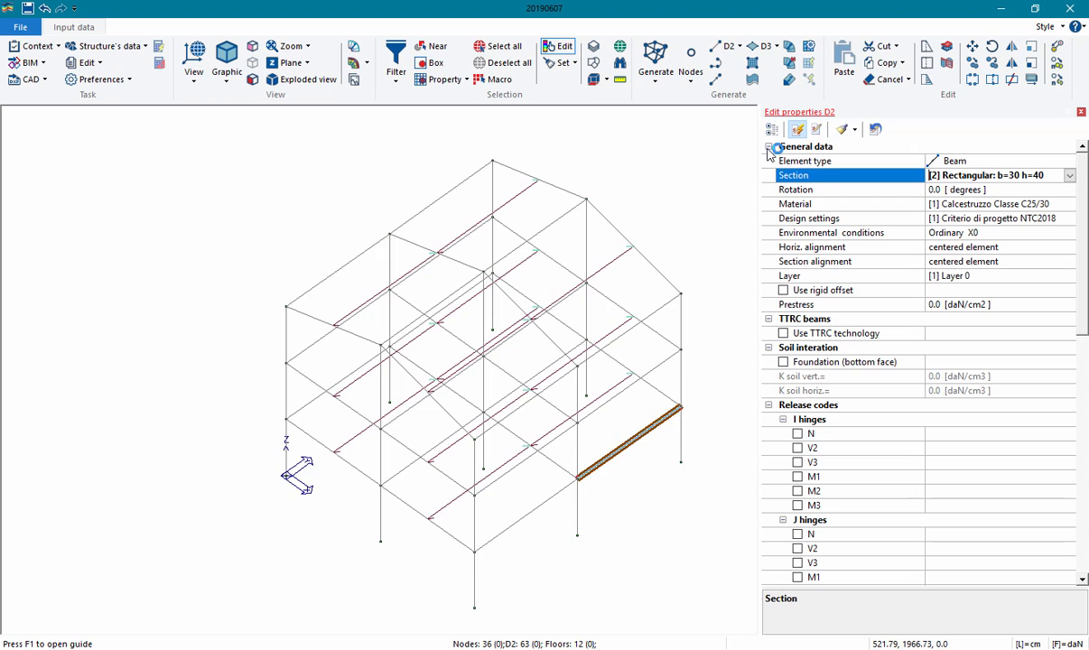
left_click(844, 132)
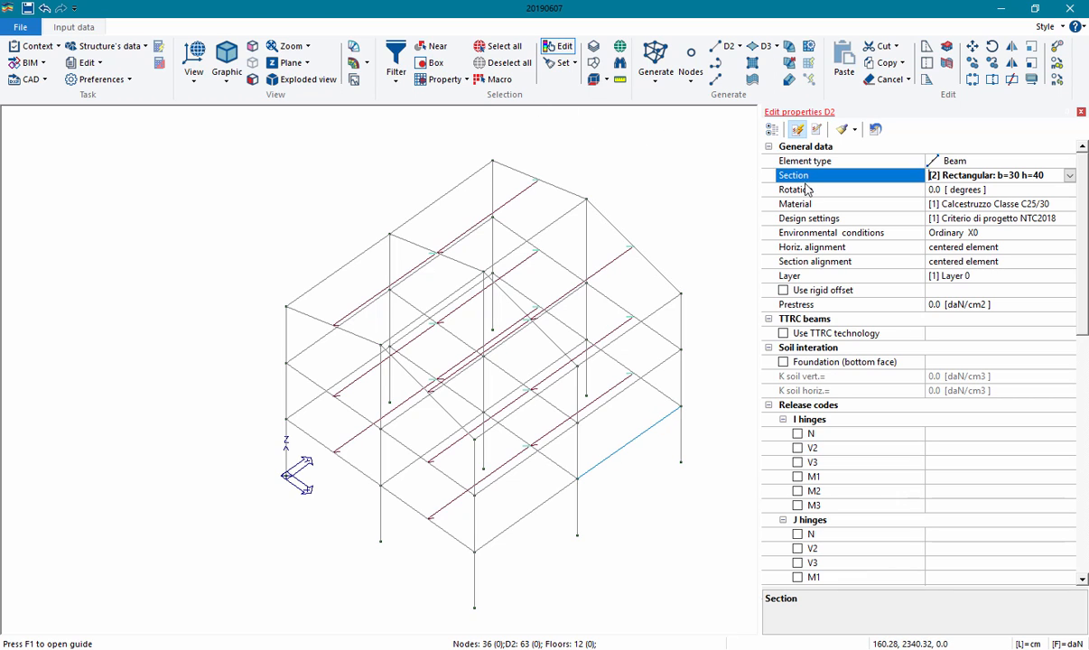
- Select all elevation beams by property and assign rectangular section 2 to them
left_click(440, 80)
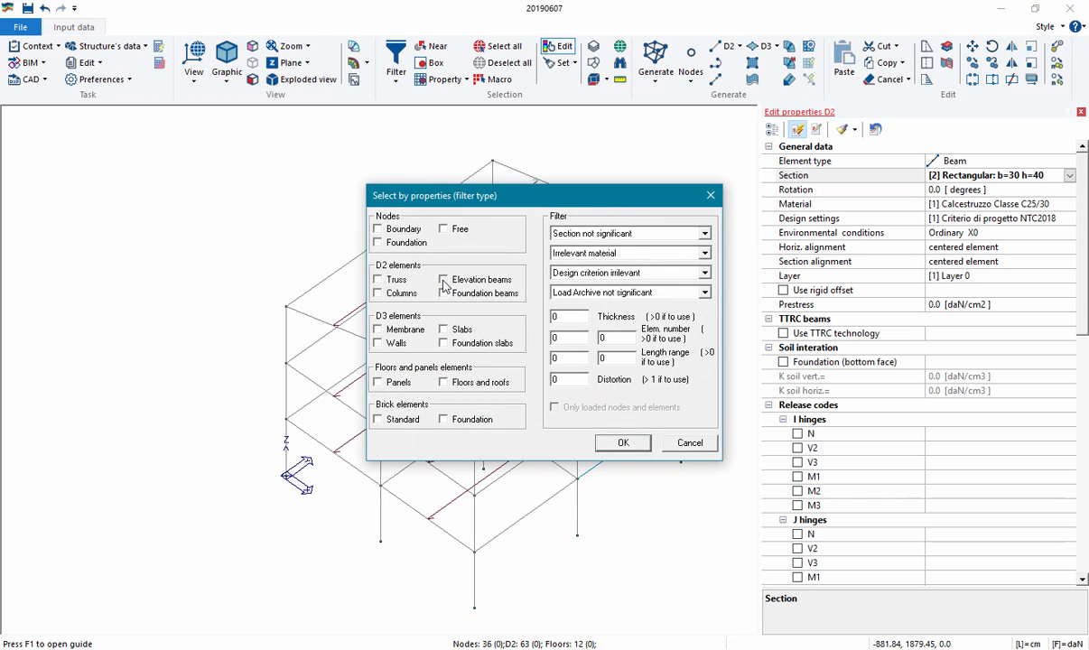
left_click(623, 443)
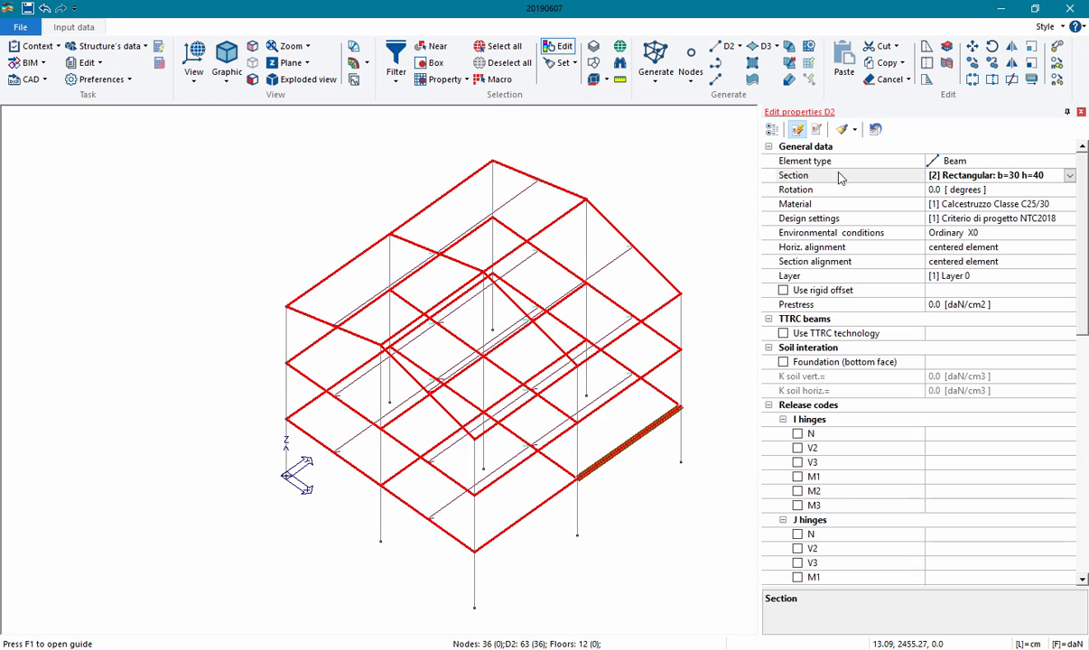
left_click(845, 131)
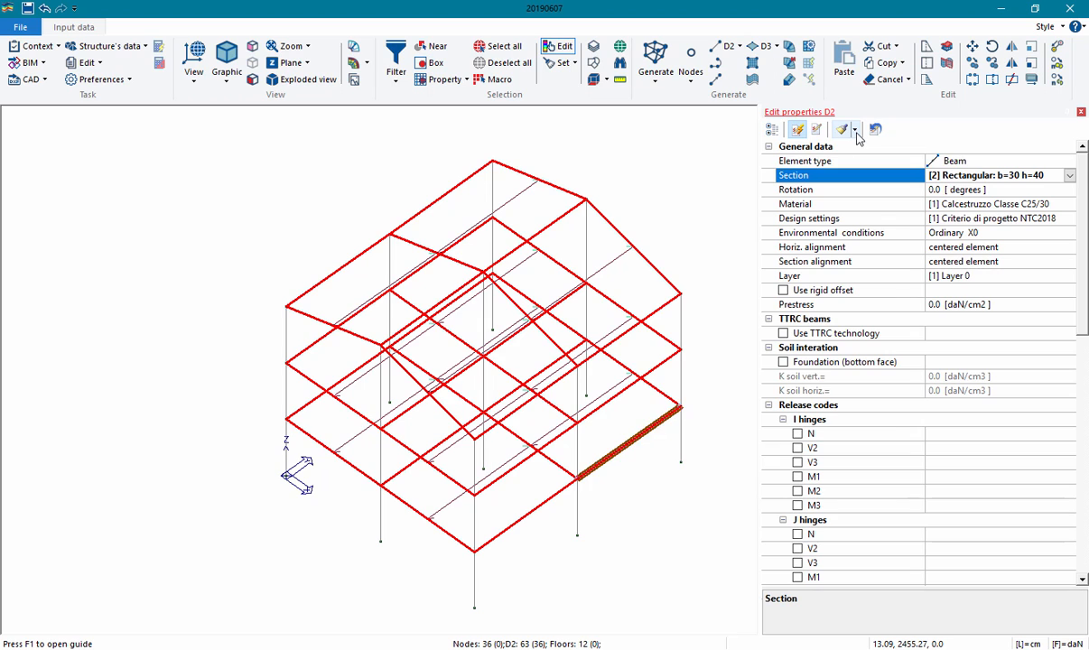
left_click(855, 131)
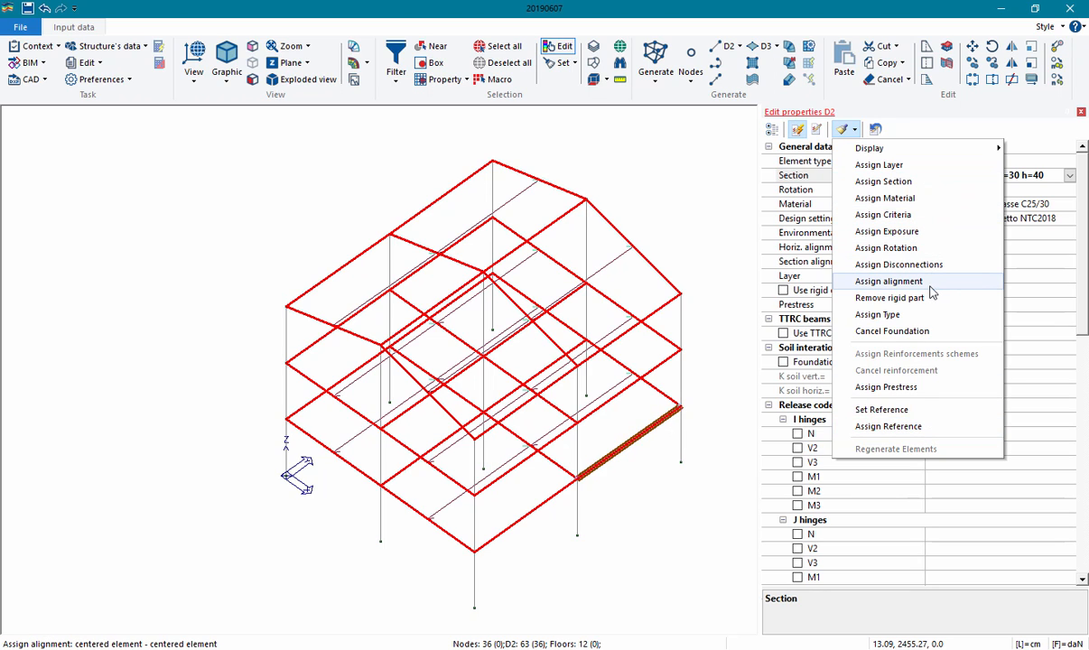
left_click(922, 182)
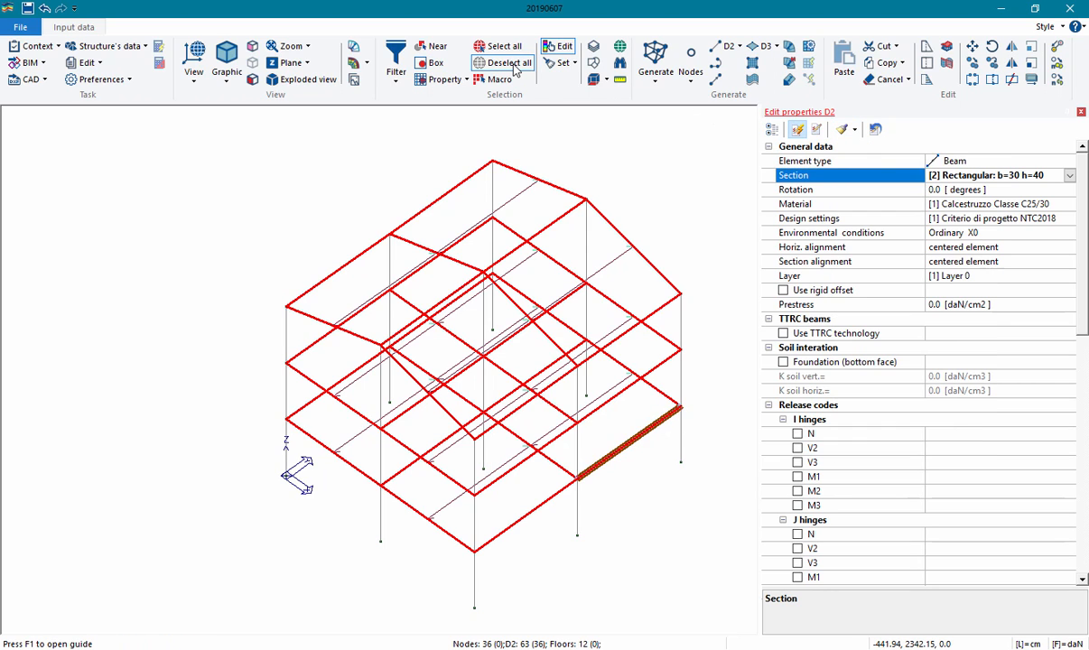
- Check the section assigned to the second-floor edge beam nearest the origin, and close its properties
left_click(560, 48)
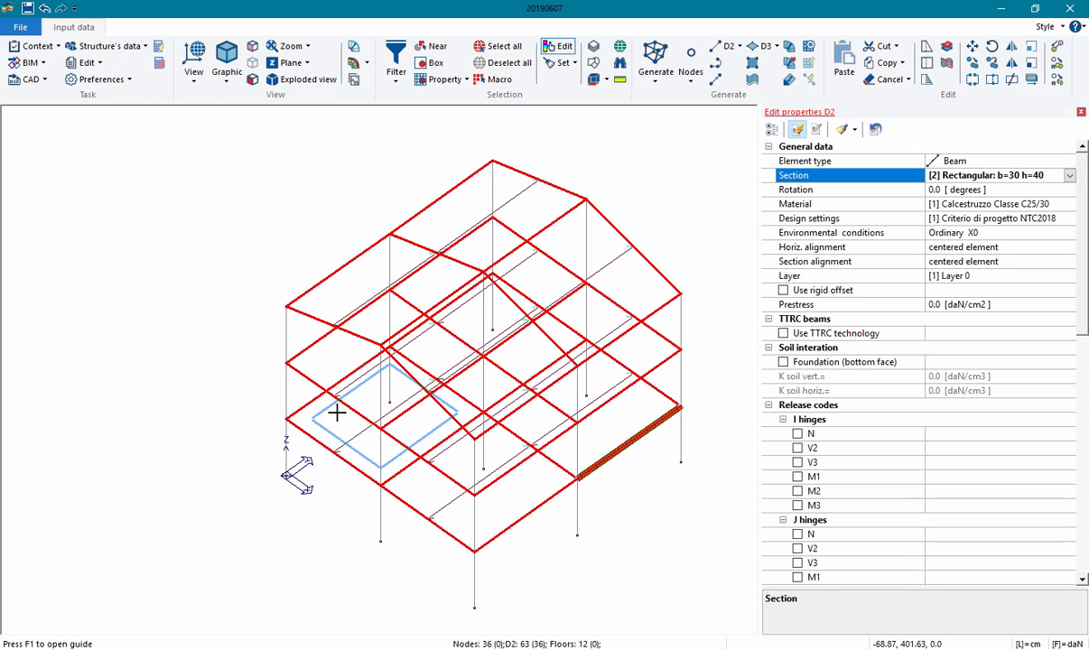
left_click(300, 371)
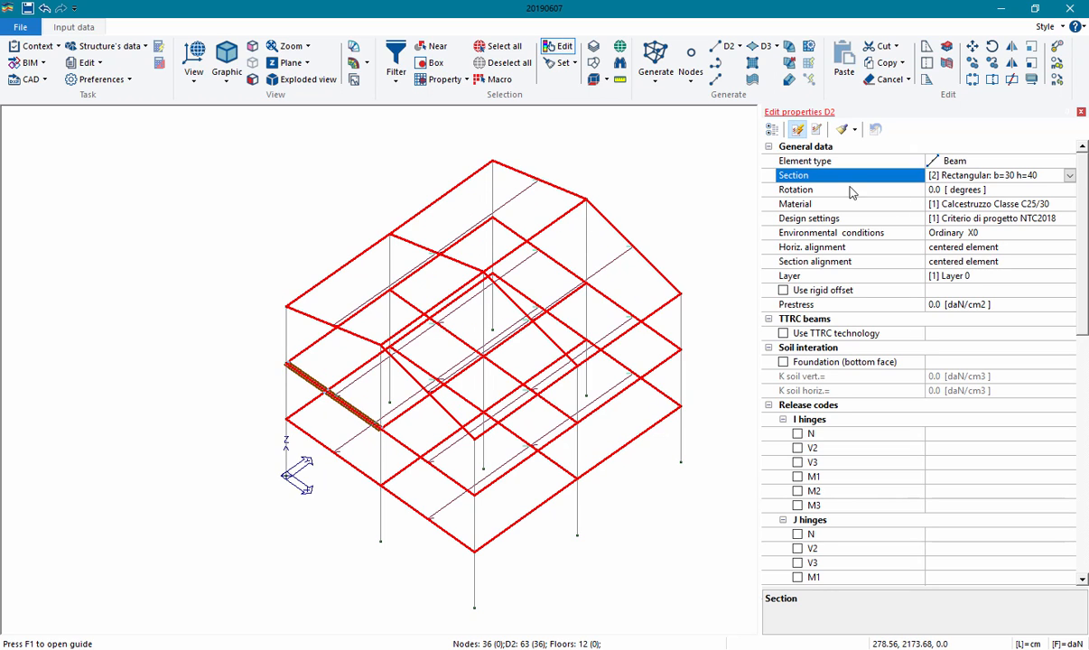
left_click(907, 174)
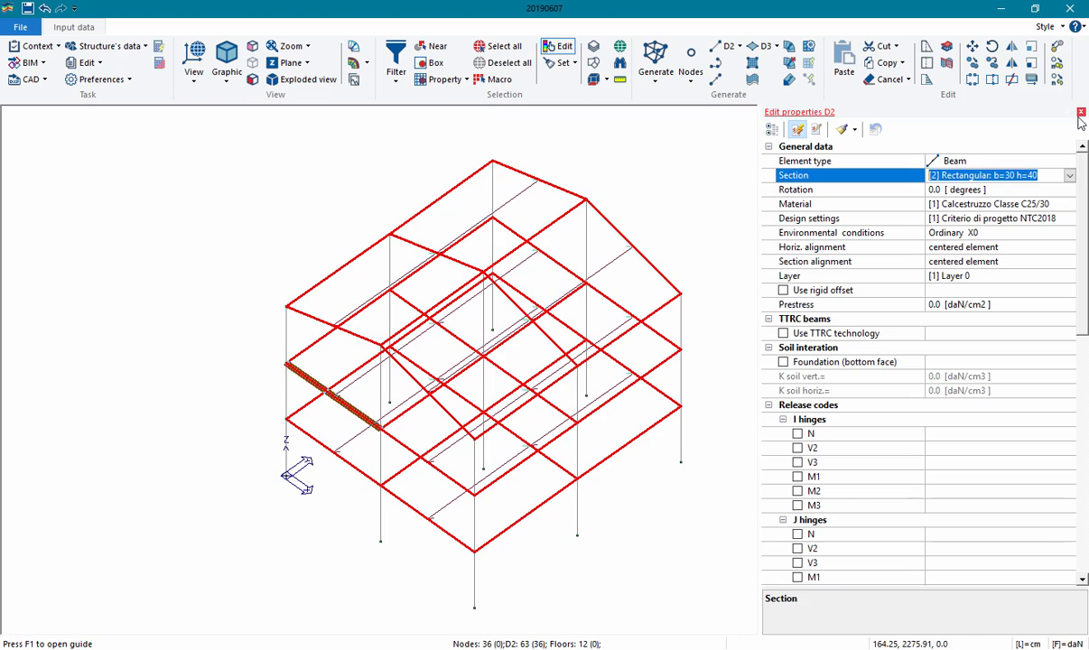
key("Escape")
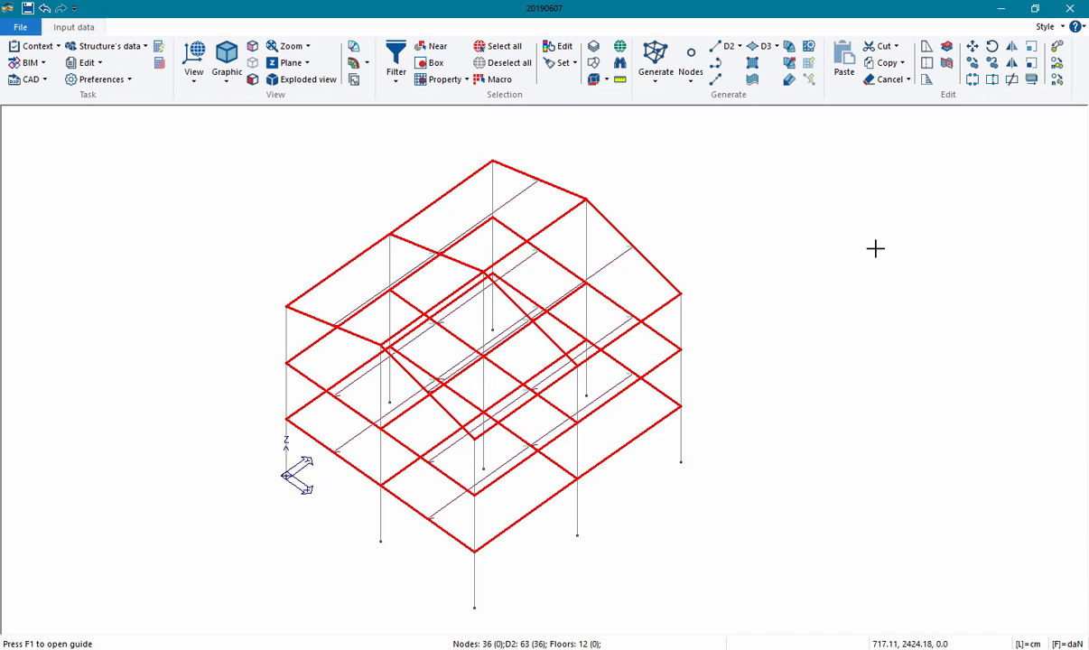
- Open the properties of the corner column's base node at X 1000, Y 1100 and fix its TX, TY and TZ translations
left_click(556, 47)
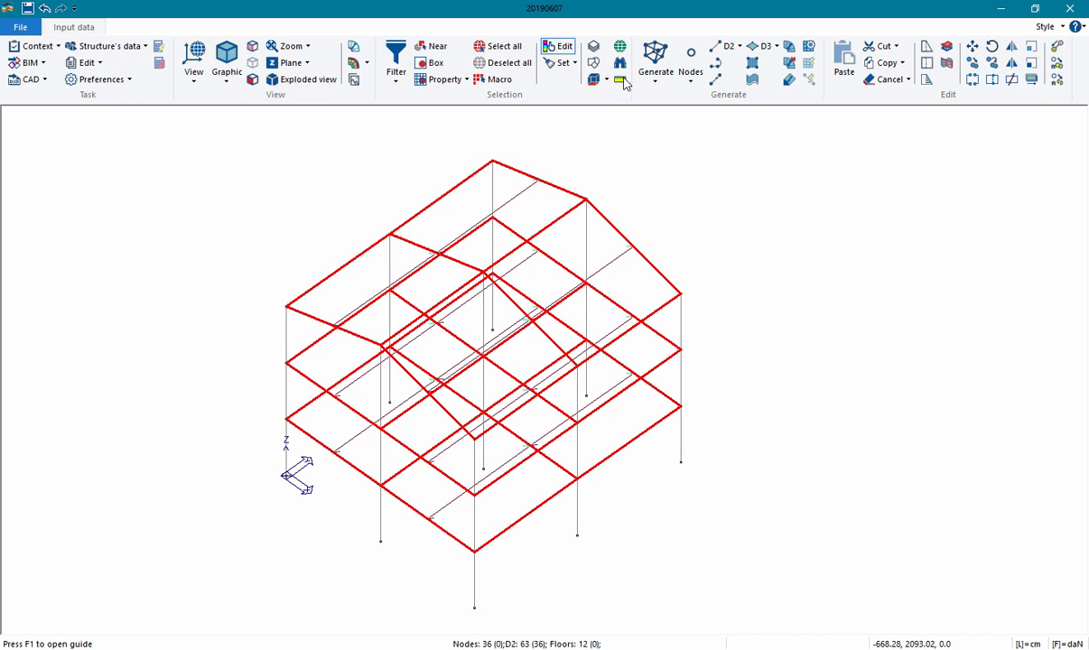
left_click(681, 463)
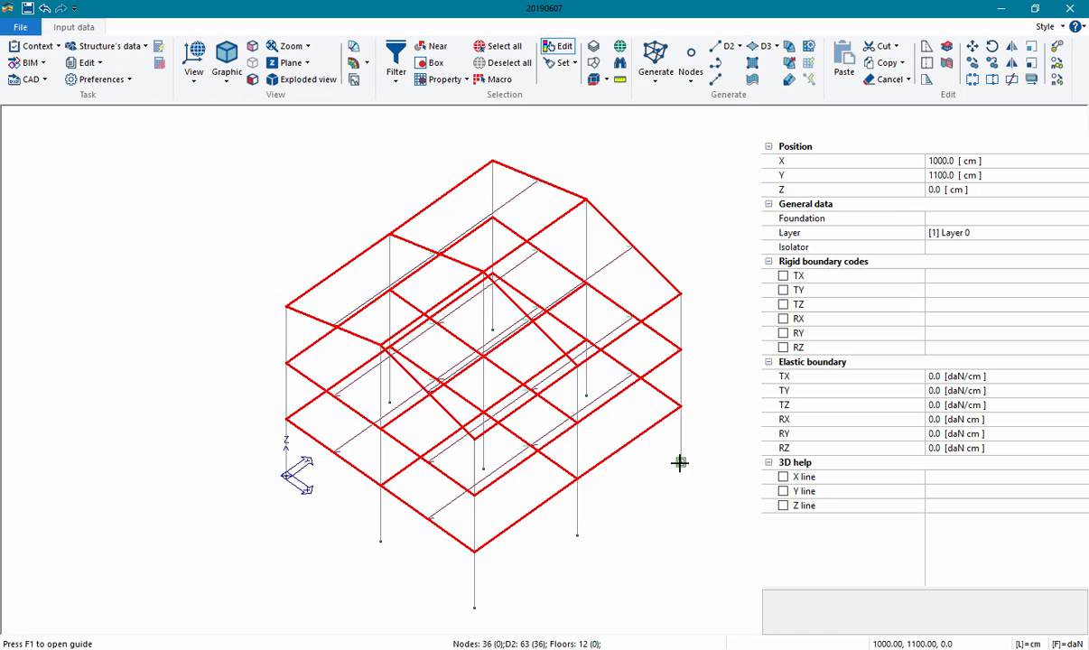
left_click(783, 276)
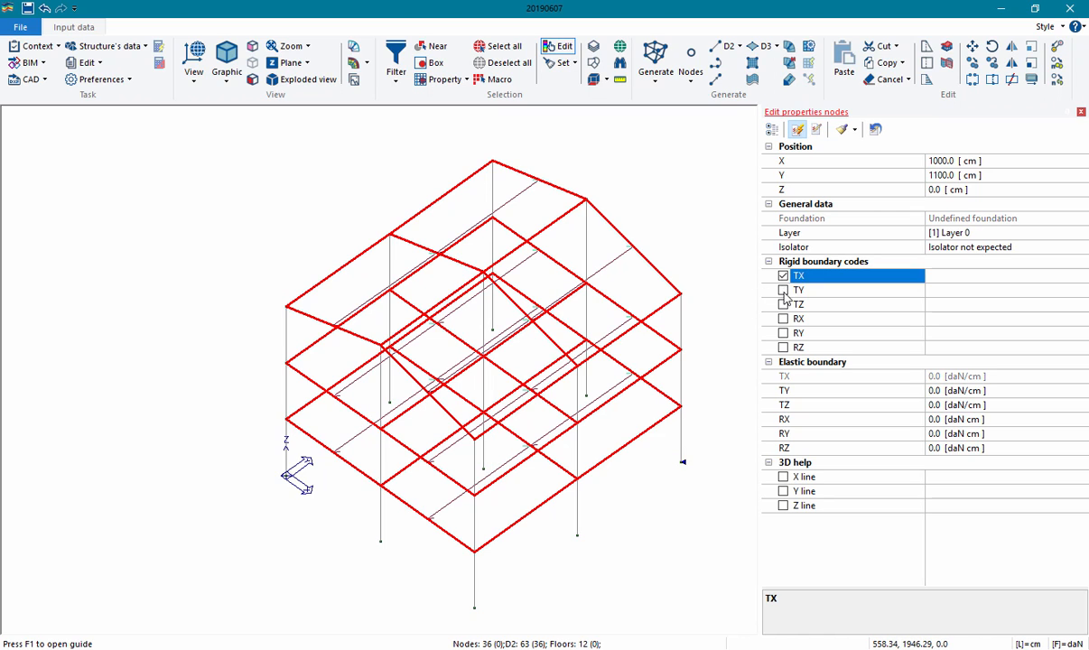
left_click(783, 290)
left_click(783, 304)
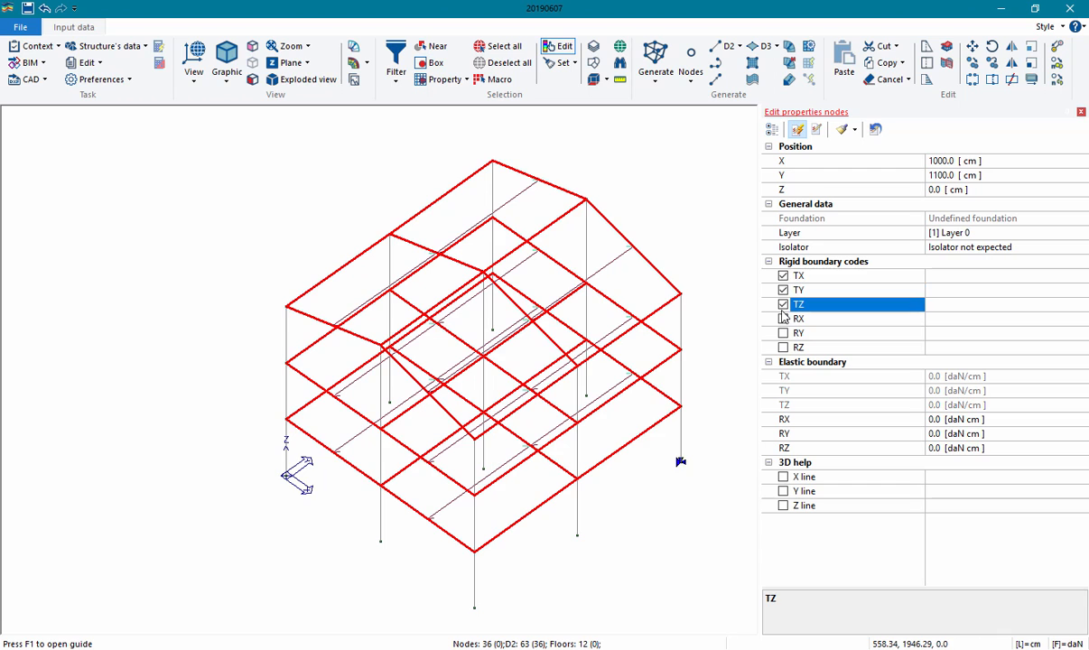
- Fix the RX, RY and RZ rotations of the same base node to make it a fully rigid support
scroll(709, 486, "up", 1)
scroll(709, 485, "up", 1)
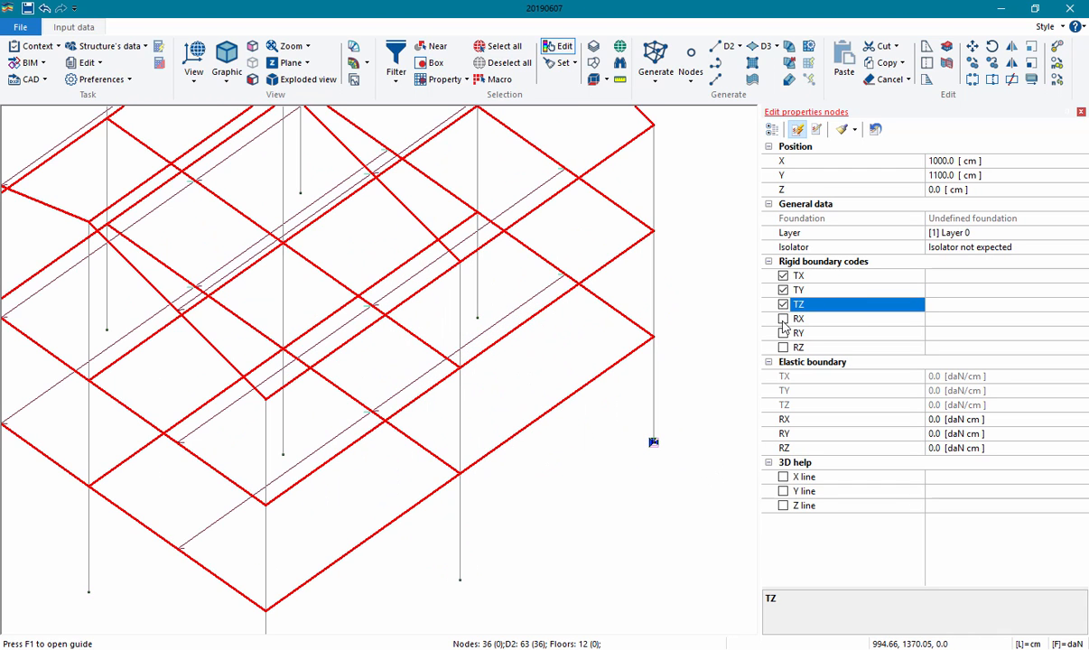
scroll(652, 453, "up", 2)
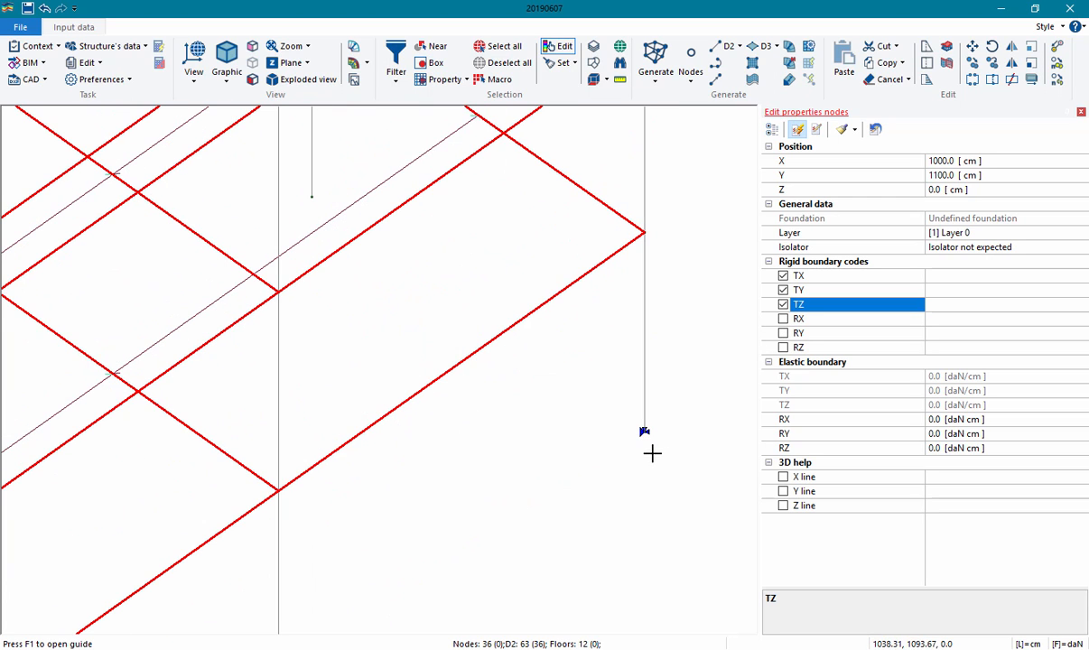
left_click(784, 321)
left_click(783, 334)
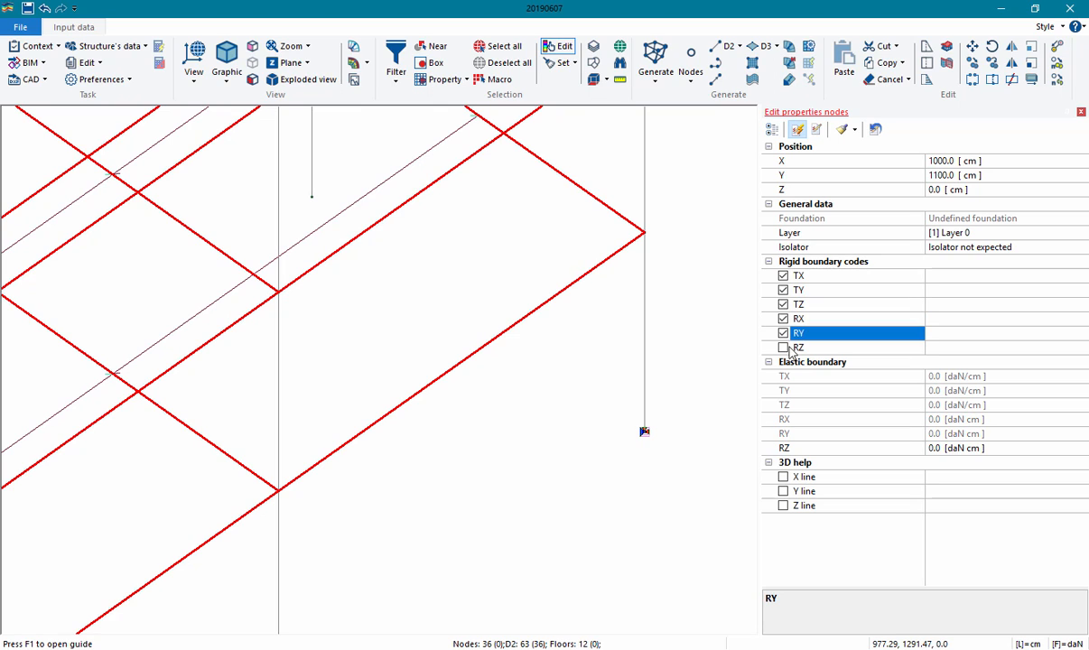
left_click(784, 347)
left_click(799, 275)
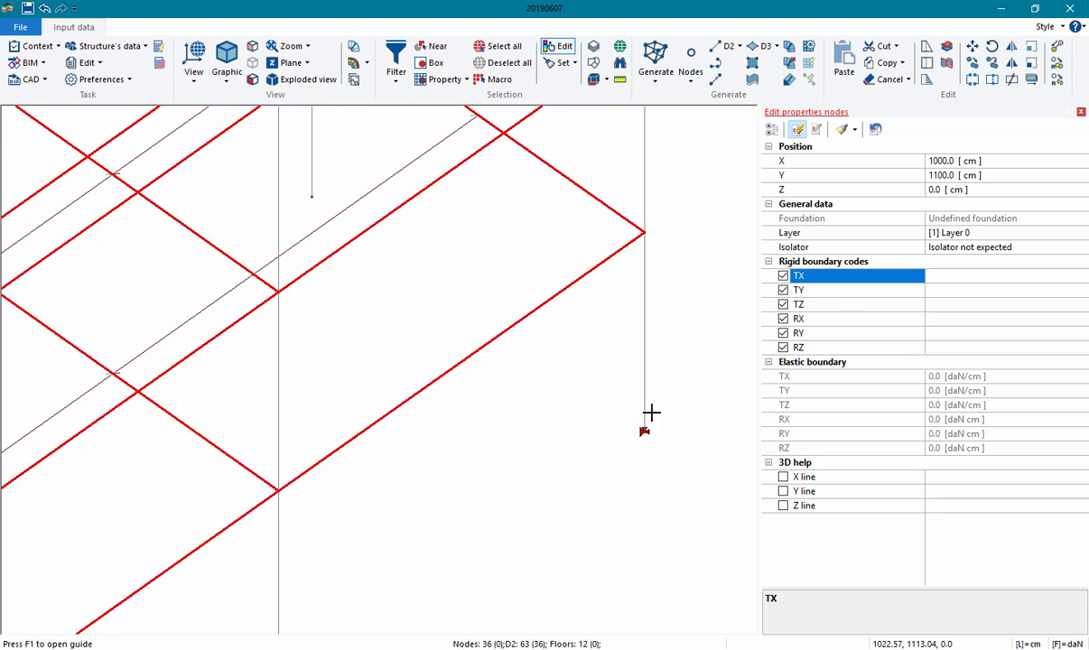
- Clear the beam selection and box-select all the column base nodes at Z 0 in the X+ view
scroll(593, 327, "down", 1)
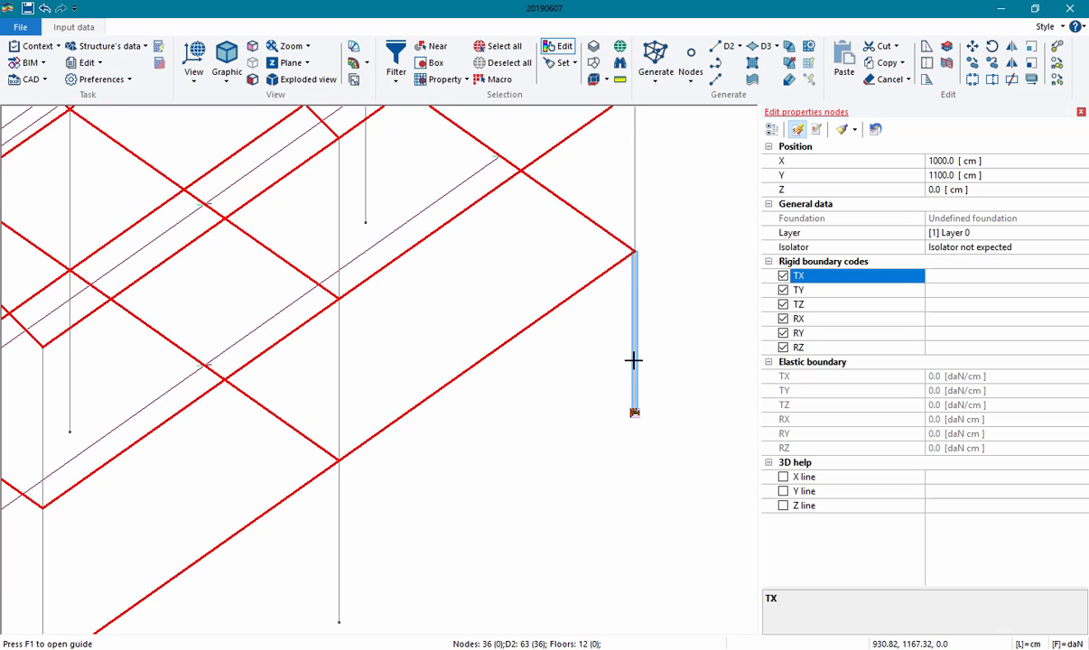
scroll(642, 365, "down", 1)
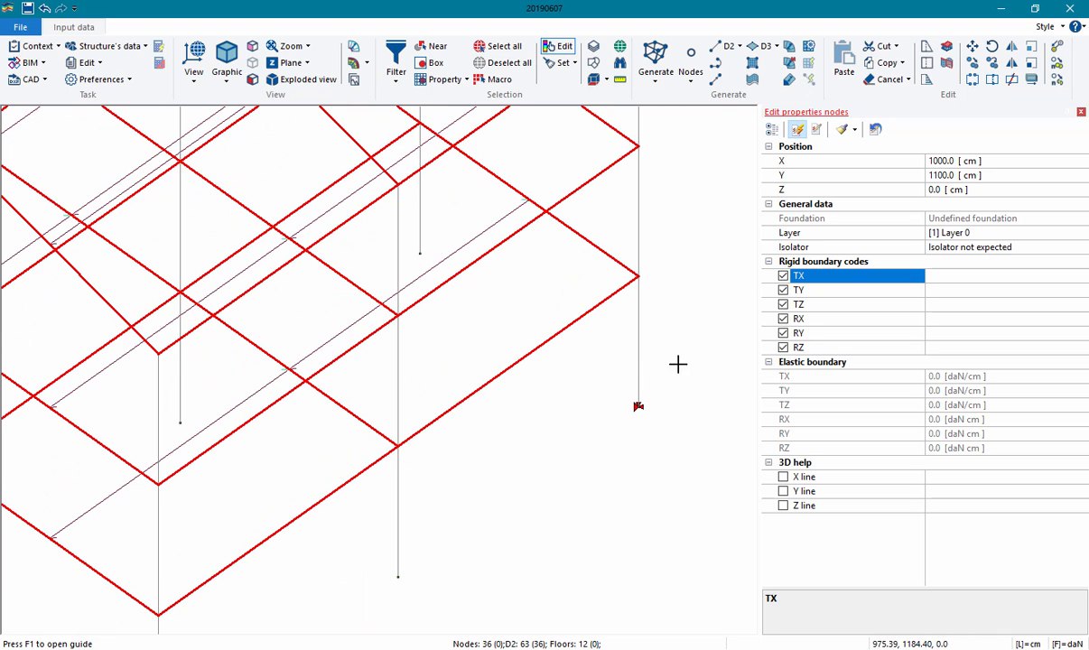
scroll(702, 402, "down", 1)
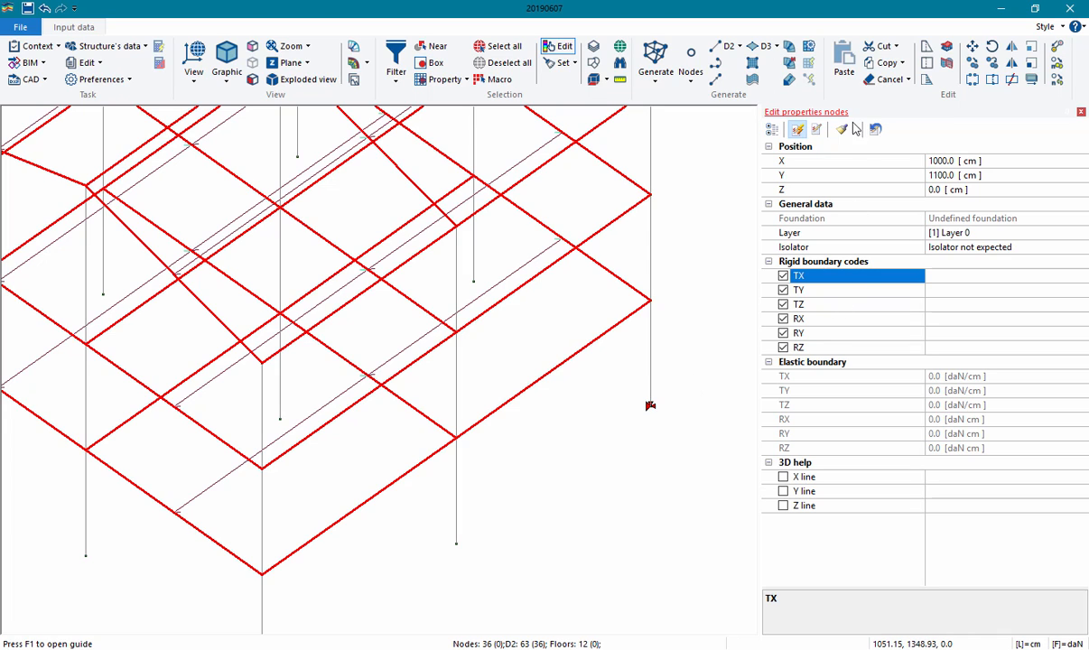
left_click(507, 65)
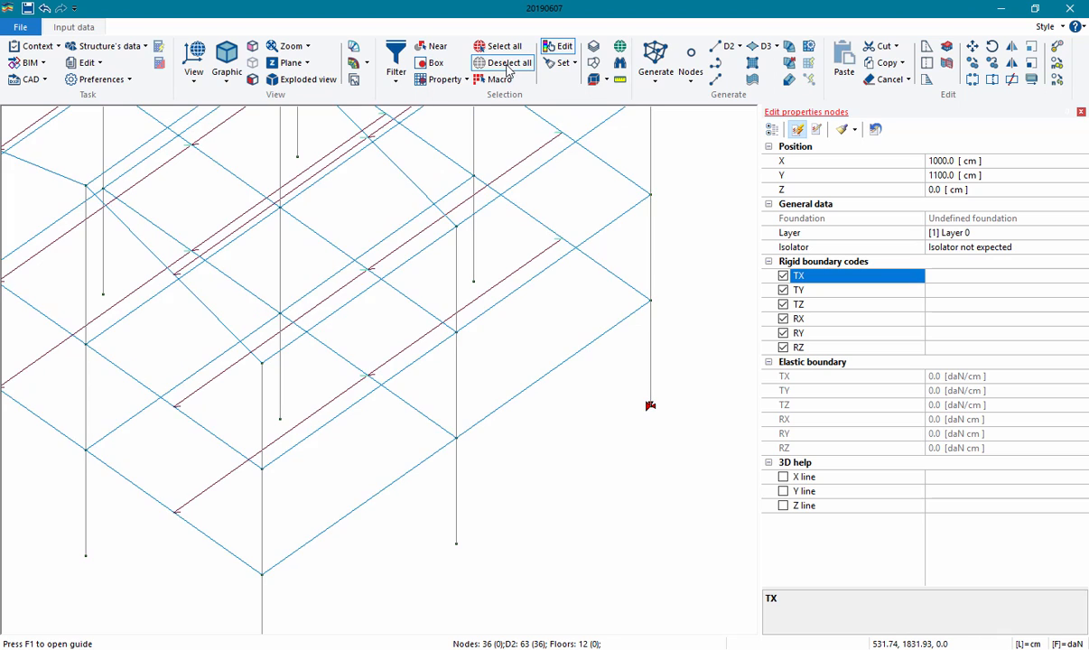
scroll(488, 260, "down", 1)
left_click(194, 72)
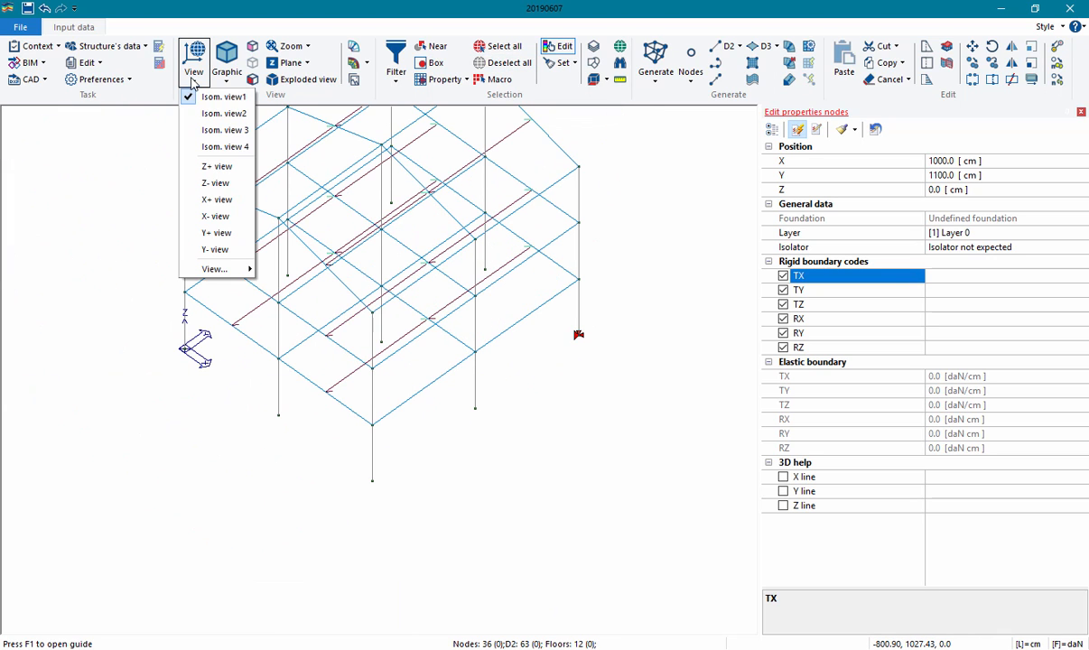
left_click(229, 199)
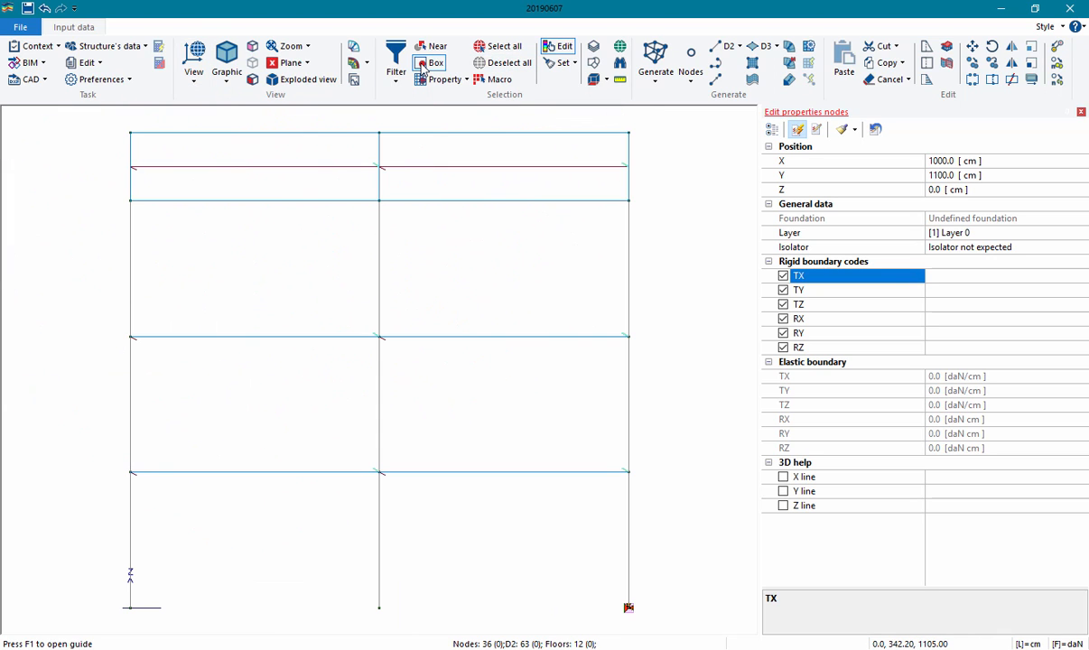
left_click_drag(91, 592, 656, 627)
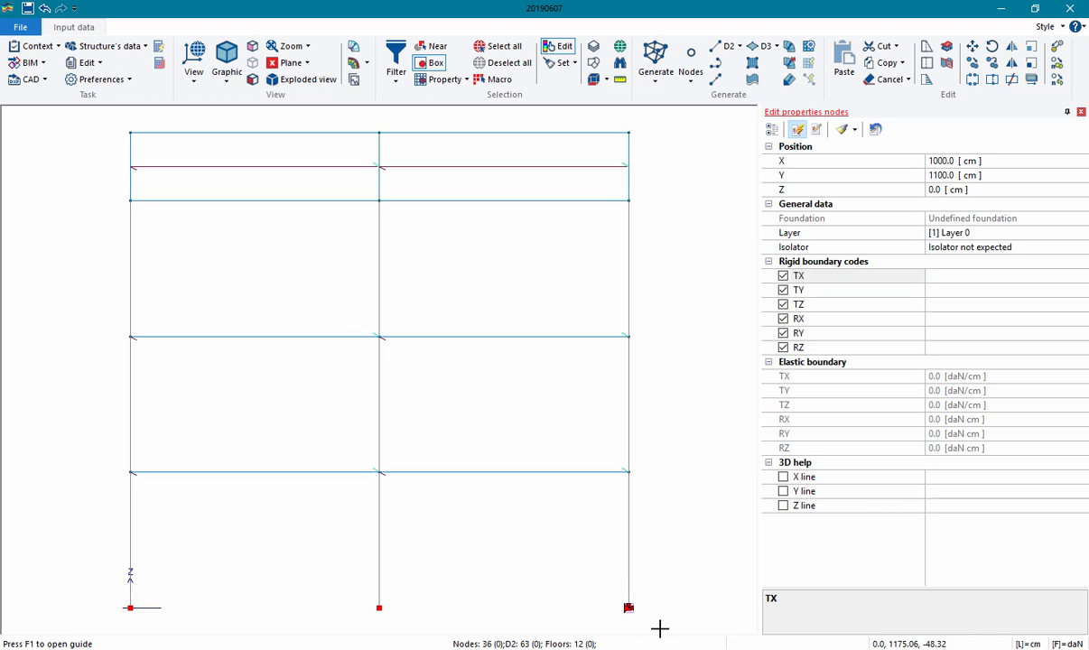
- Assign the rigid boundary to the selected base nodes, close the node properties and return to isometric view 1
left_click(847, 129)
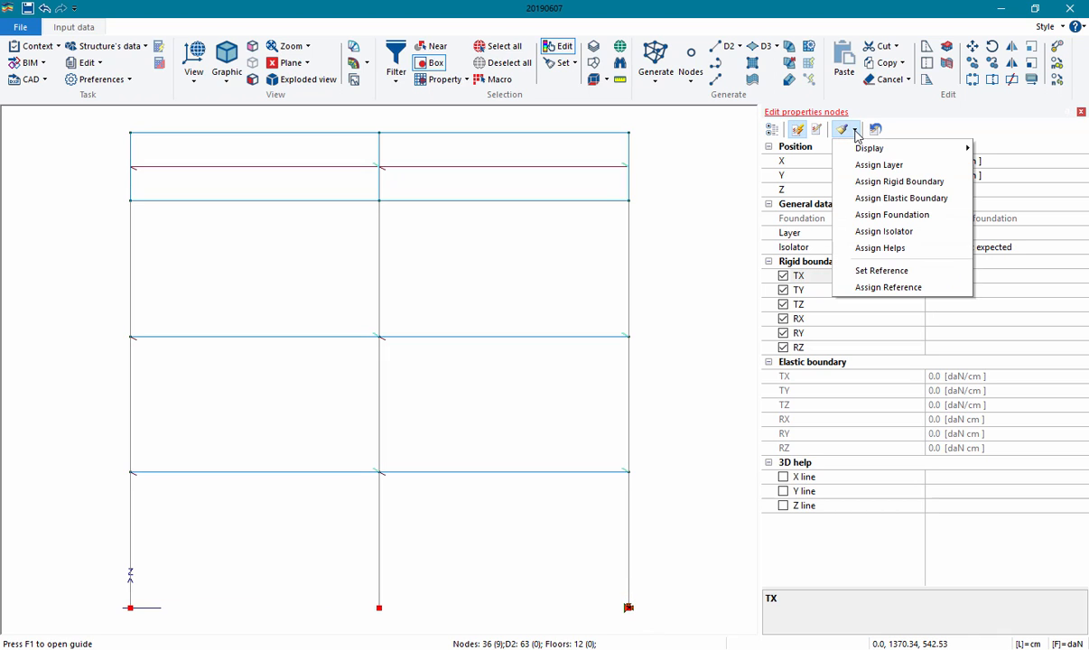
left_click(864, 187)
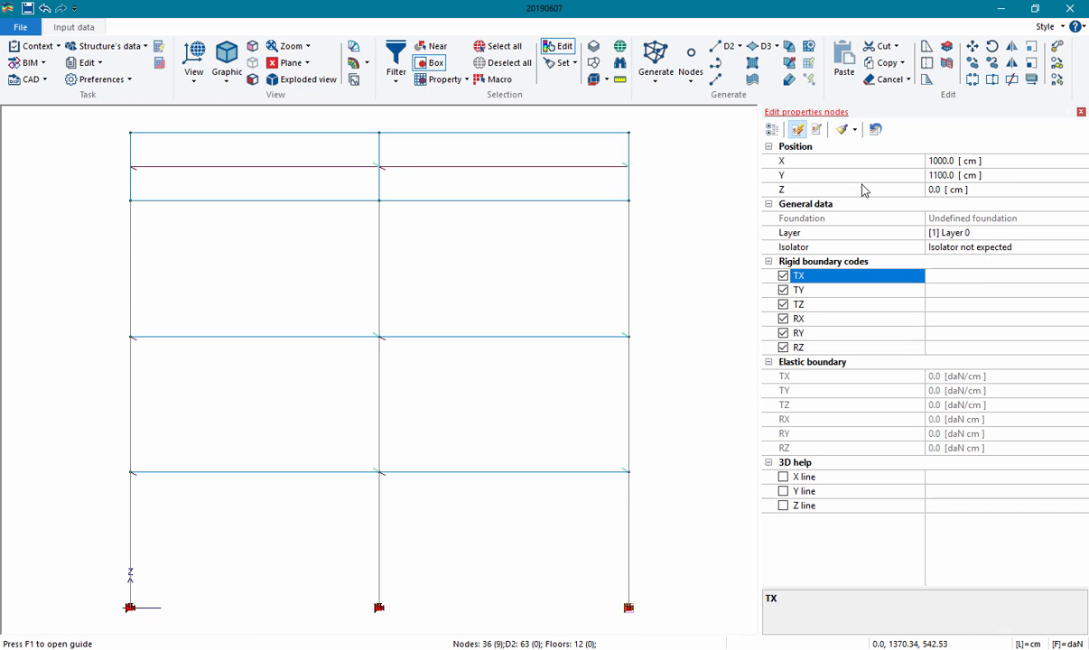
left_click(193, 63)
left_click(204, 93)
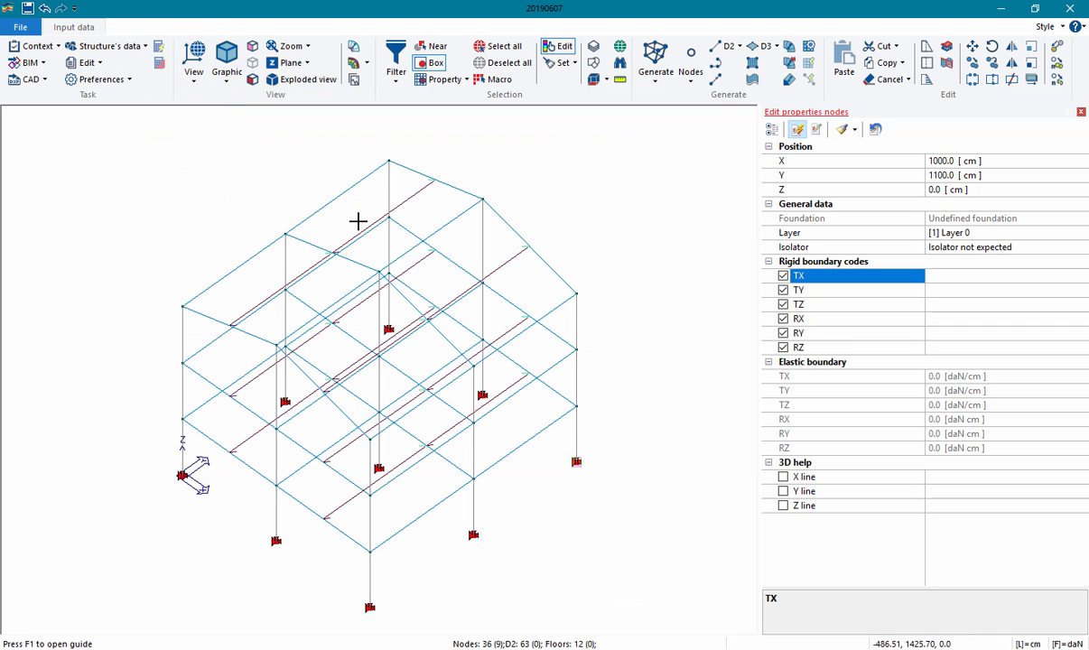
left_click(1080, 112)
left_click(194, 80)
left_click(202, 99)
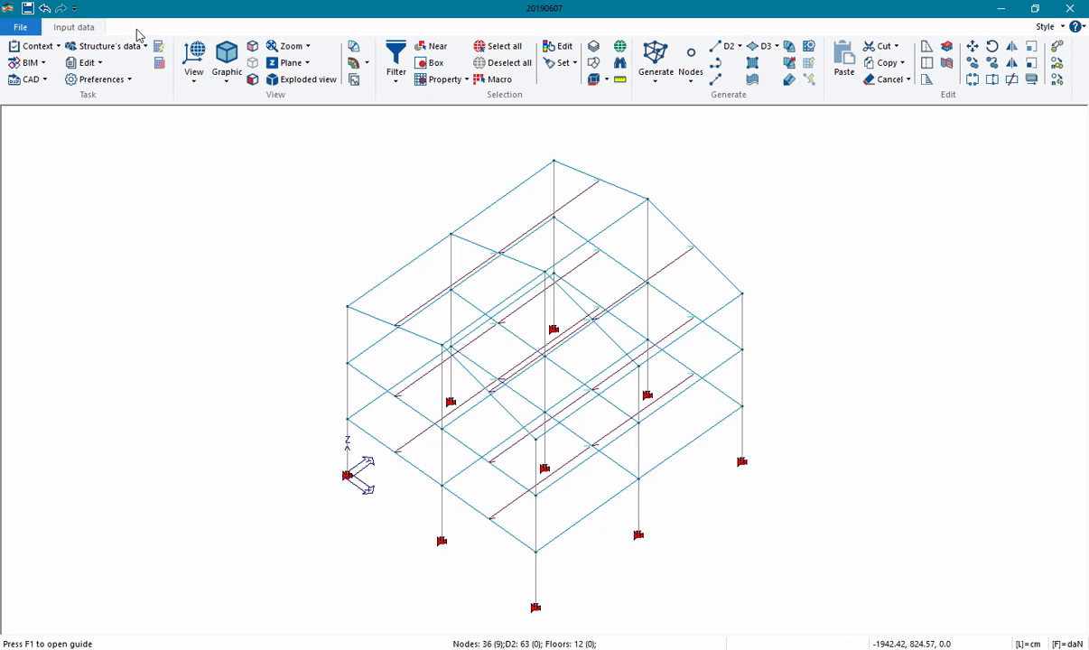
- Run the check of the structure's data, read through the enlarged status report and close it
left_click(52, 48)
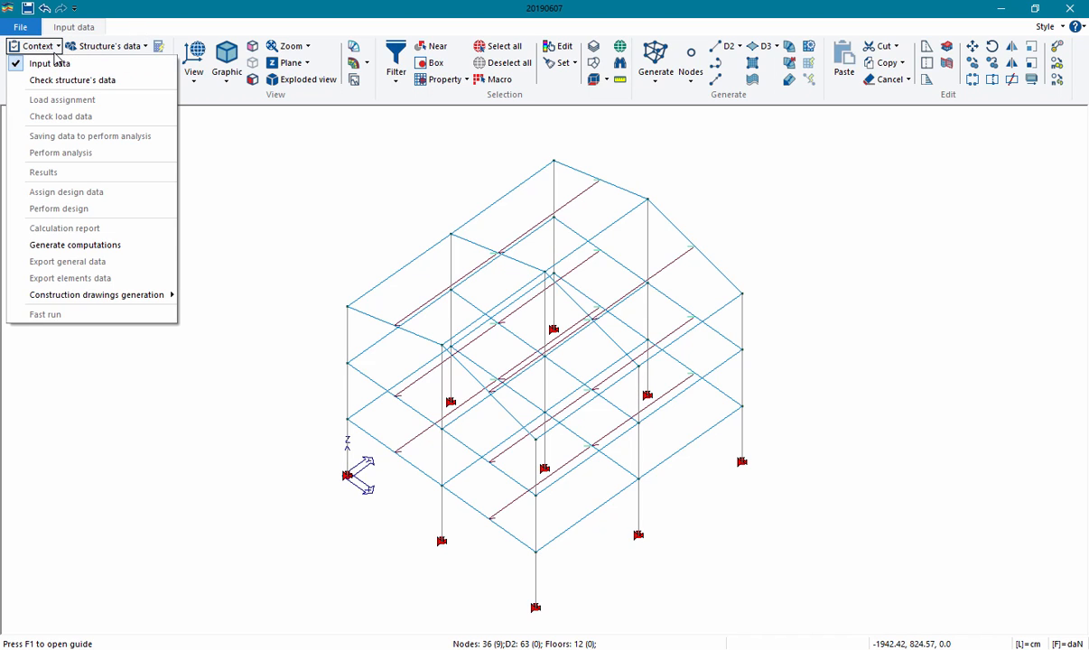
left_click(136, 87)
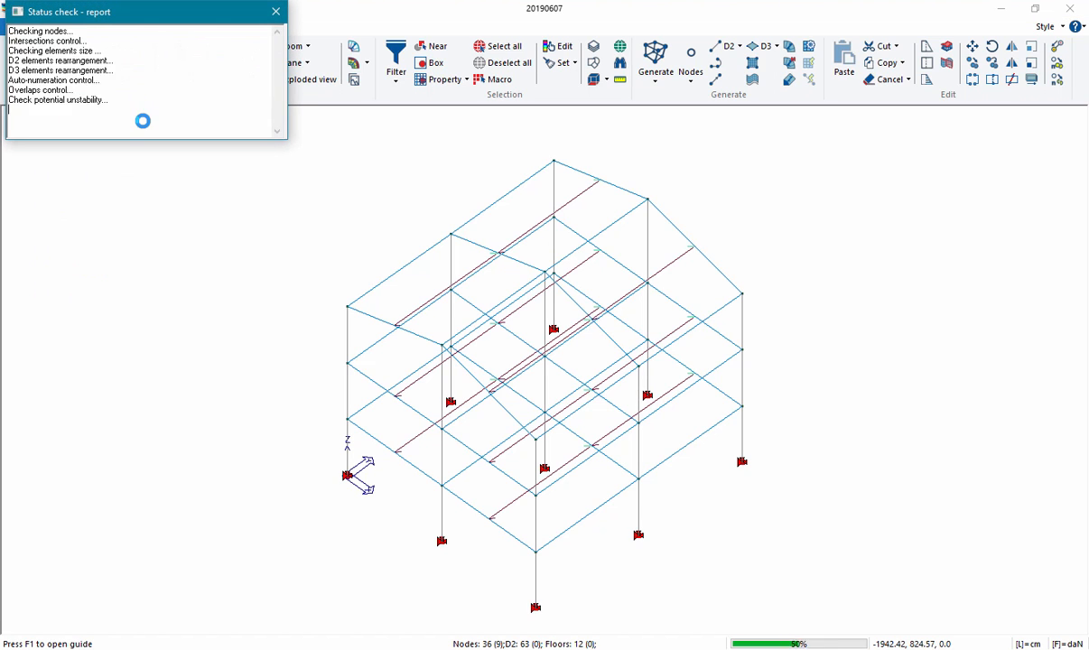
left_click_drag(151, 27, 195, 95)
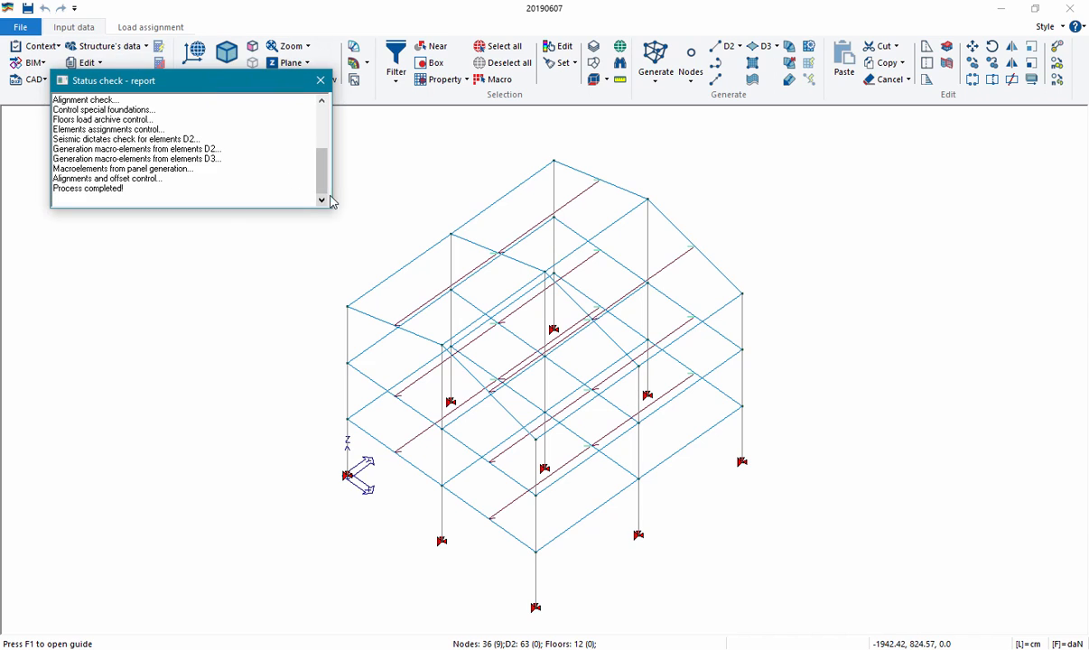
left_click_drag(337, 212, 383, 281)
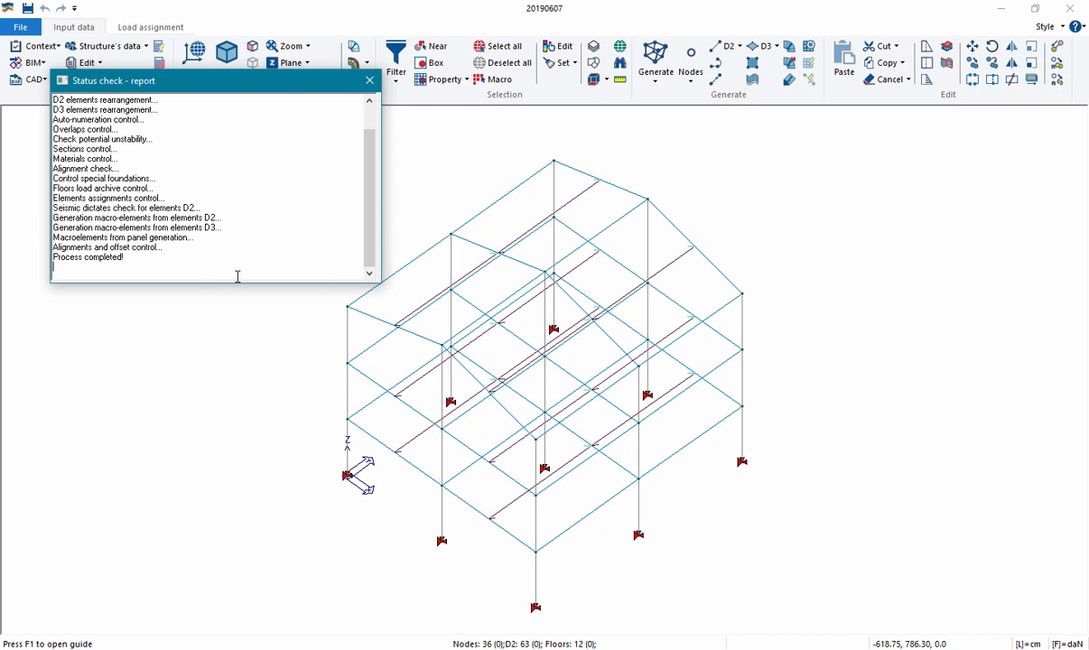
left_click_drag(371, 147, 370, 179)
left_click(371, 83)
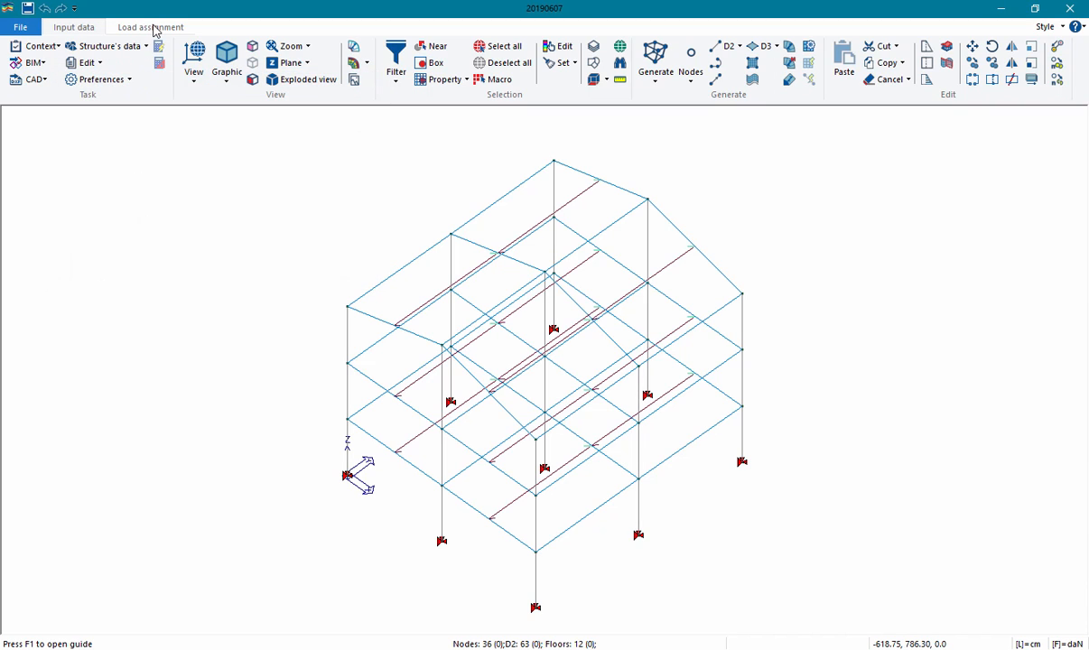
- In load assignment, add the typical load cases Ggk + Gsk + Qsk + Qnk + Ek with seismic dynamic analysis for the seismic forces
left_click(152, 27)
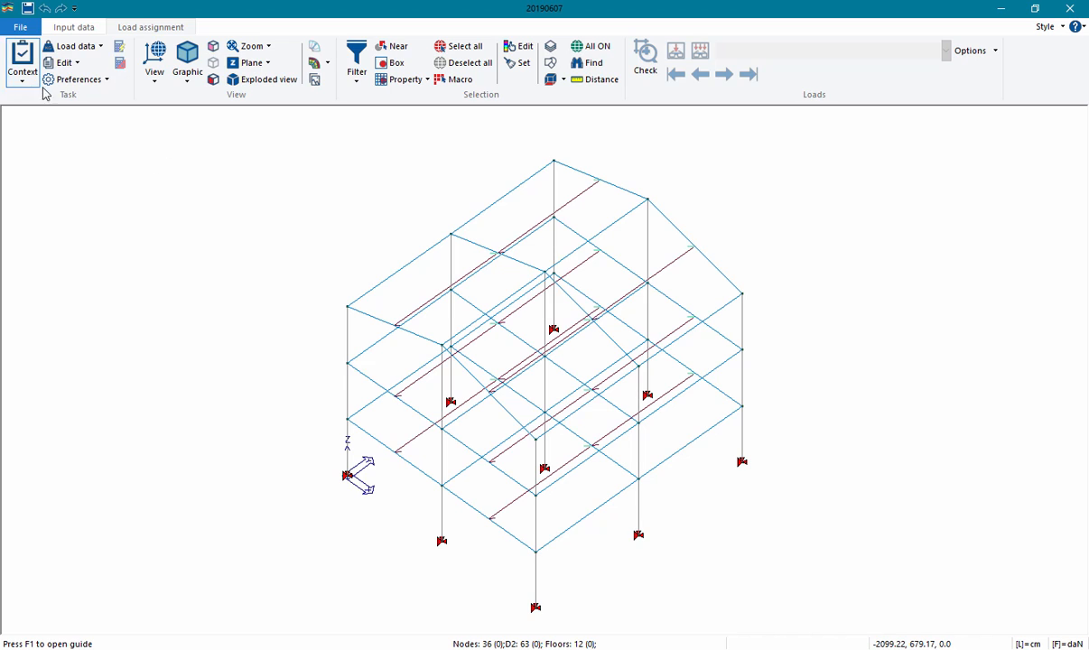
left_click(95, 52)
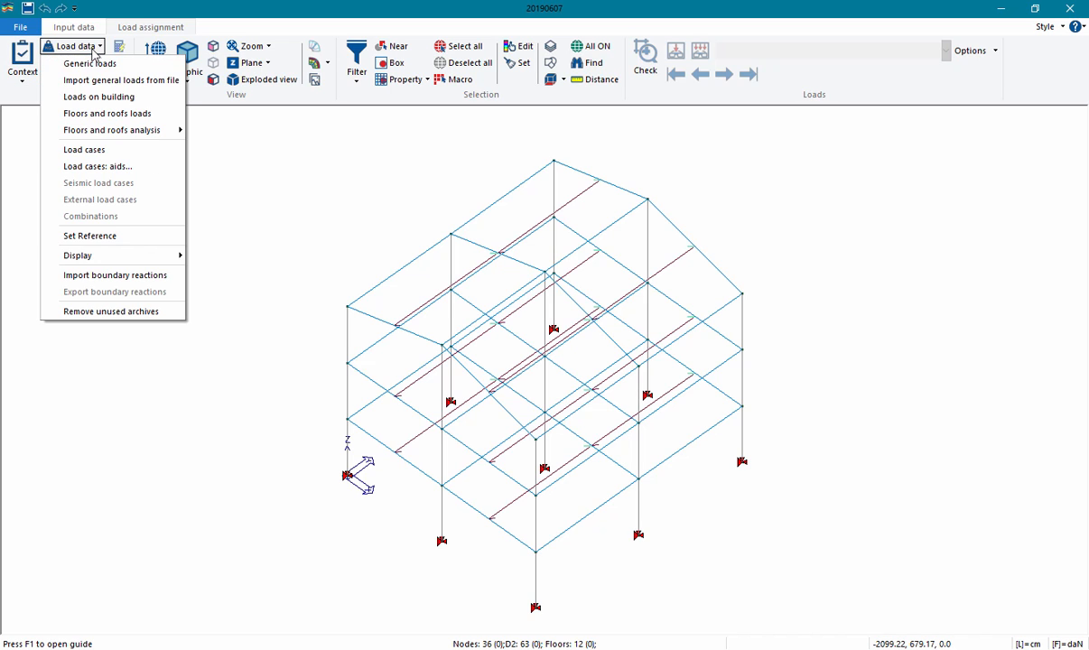
left_click(159, 168)
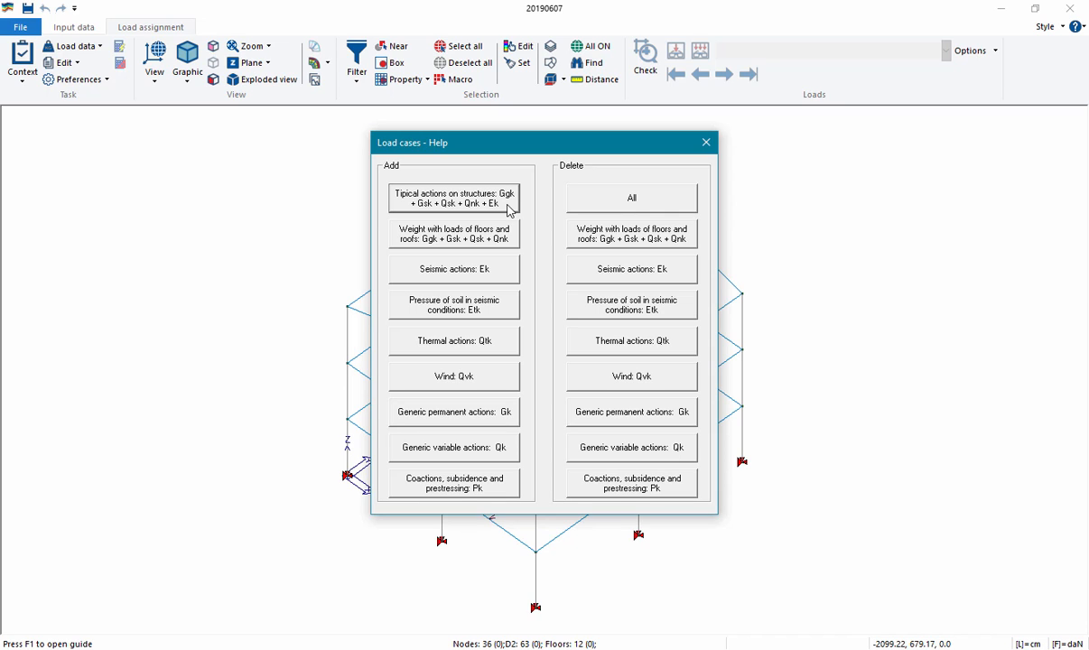
left_click(508, 208)
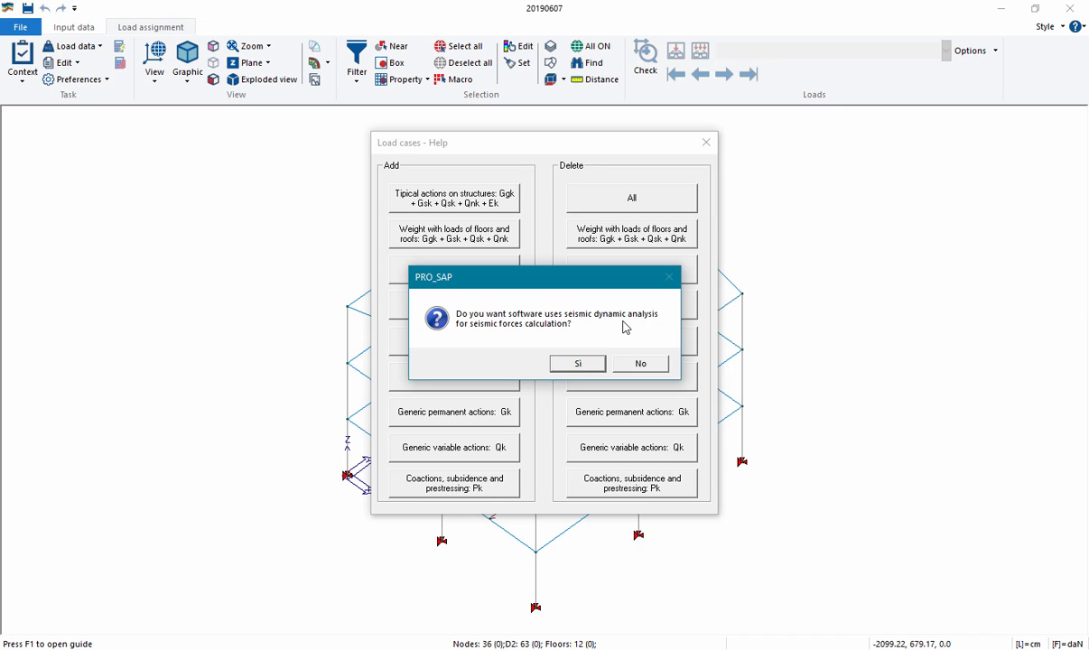
left_click(581, 366)
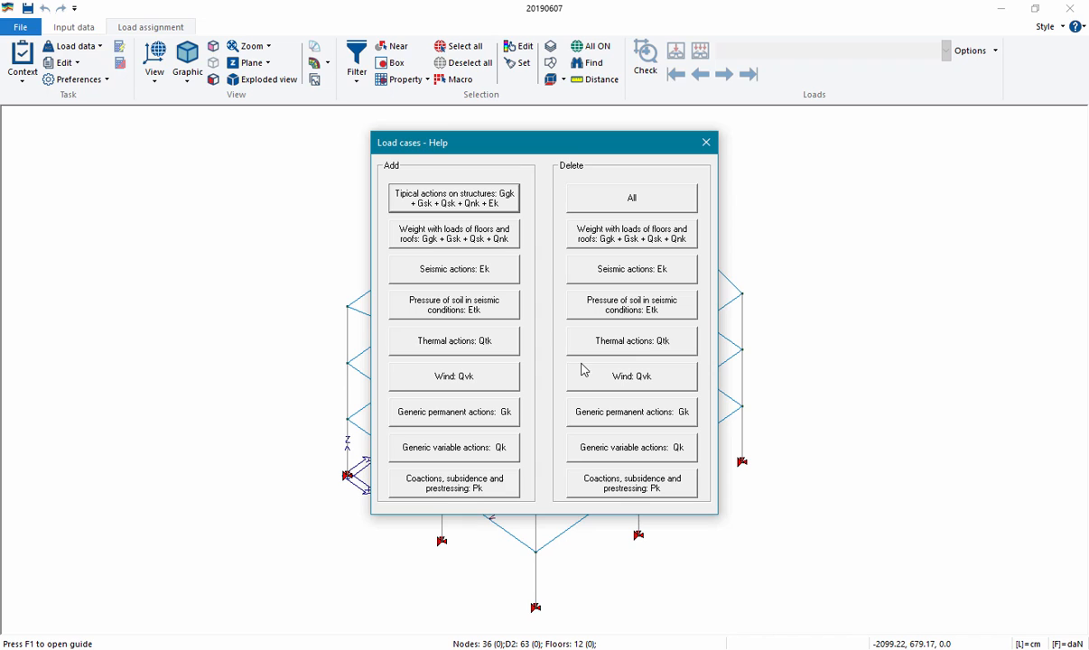
left_click(708, 145)
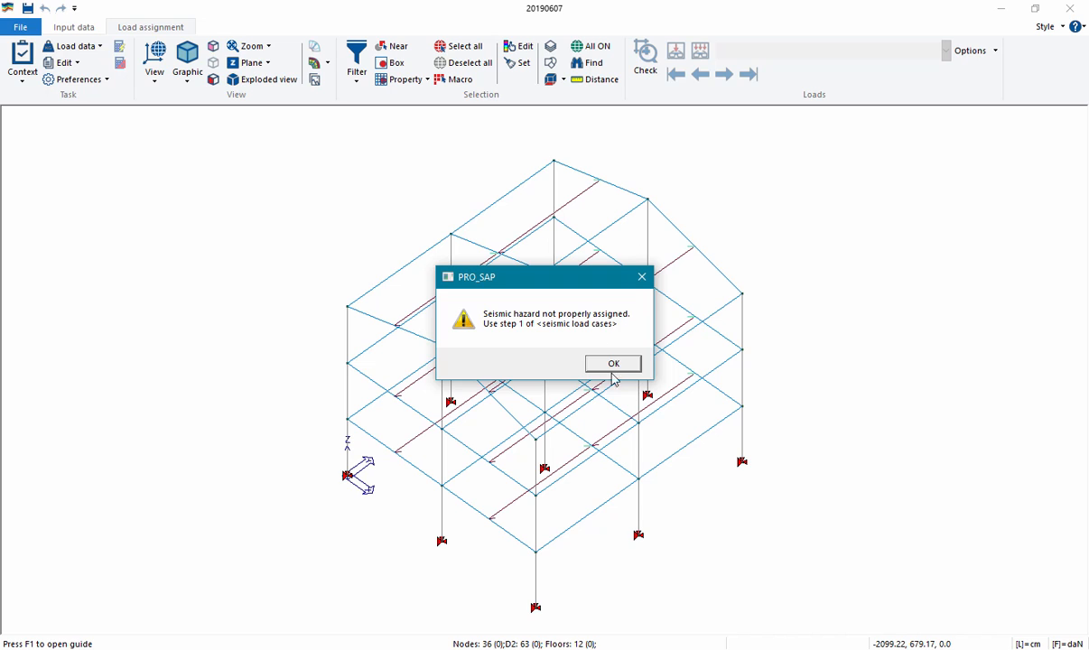
left_click(612, 364)
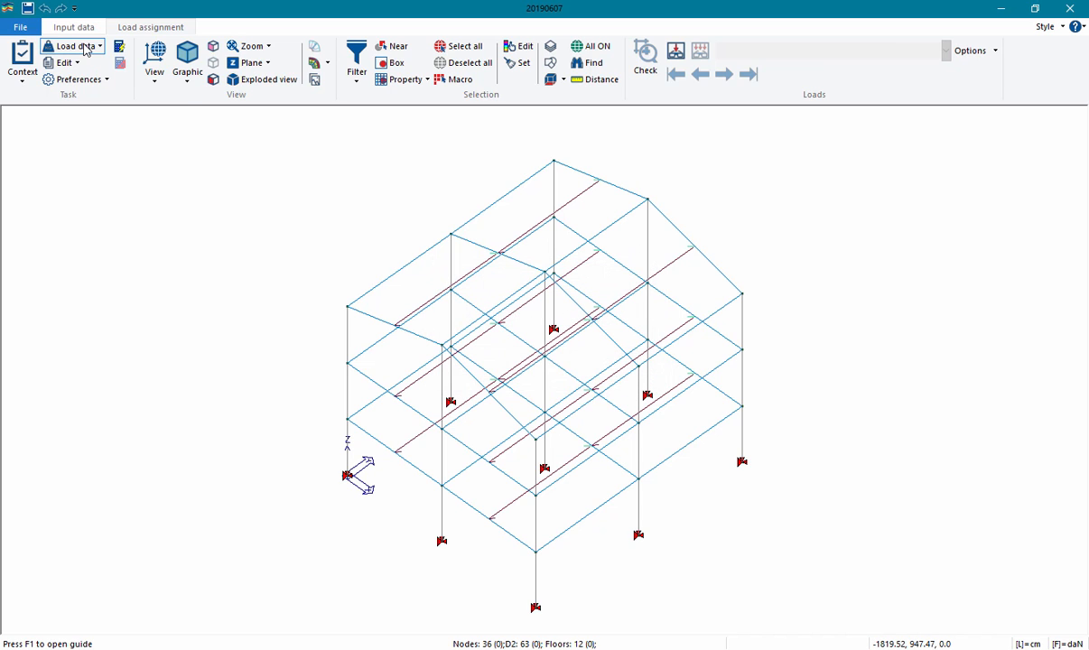
- Review the generated load cases one by one in the loading cases table, from dead weight to the dynamic seismic cases, and close it
left_click(84, 46)
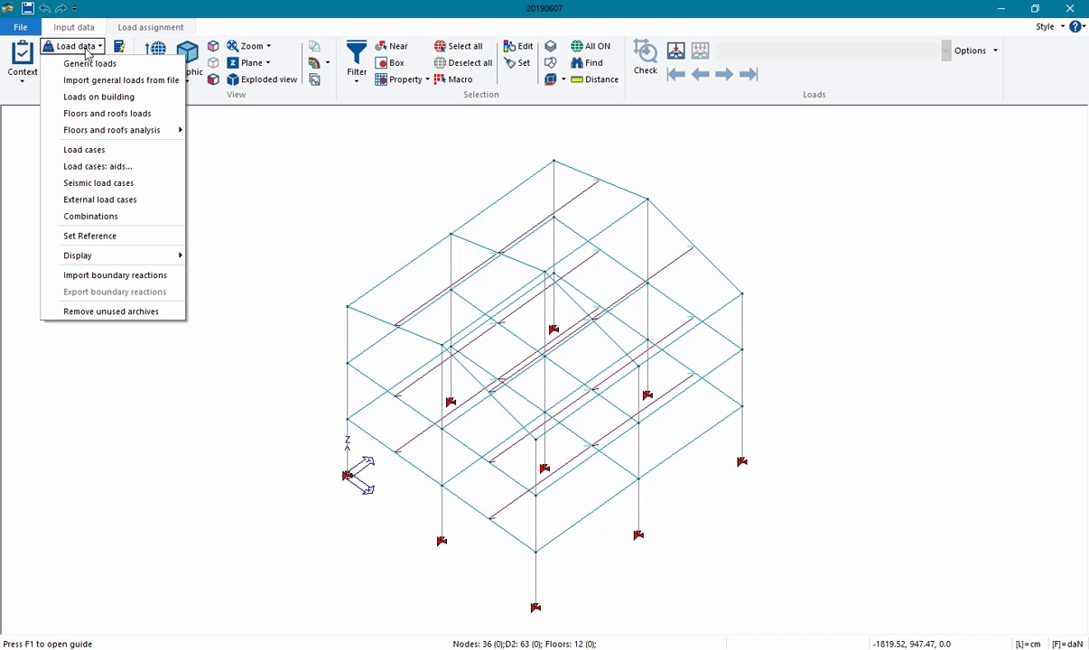
left_click(142, 157)
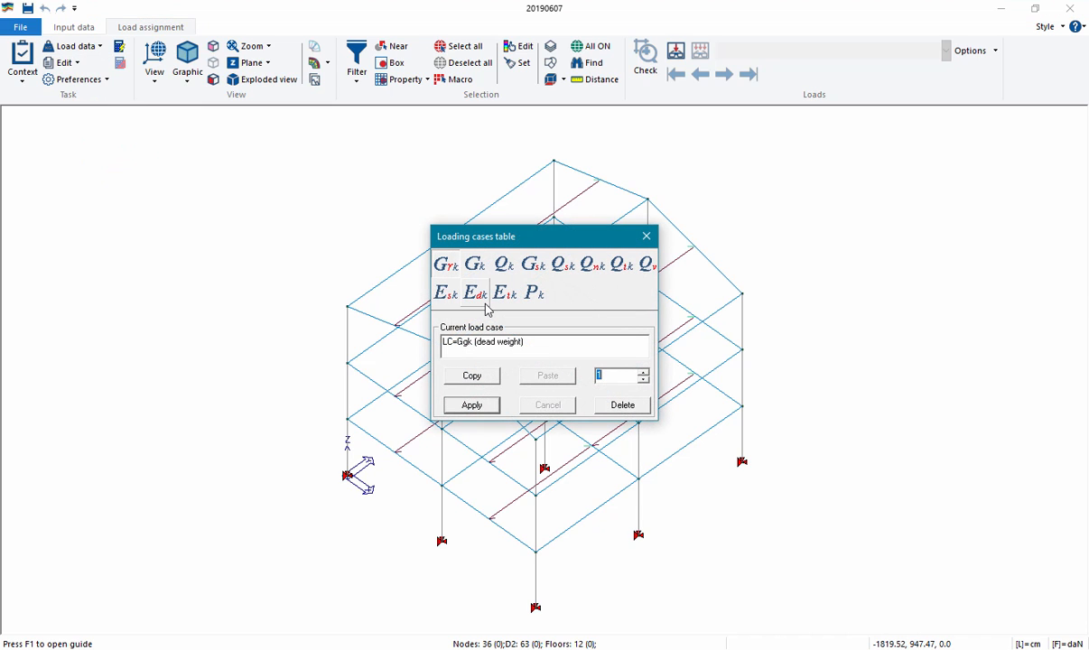
left_click(552, 343)
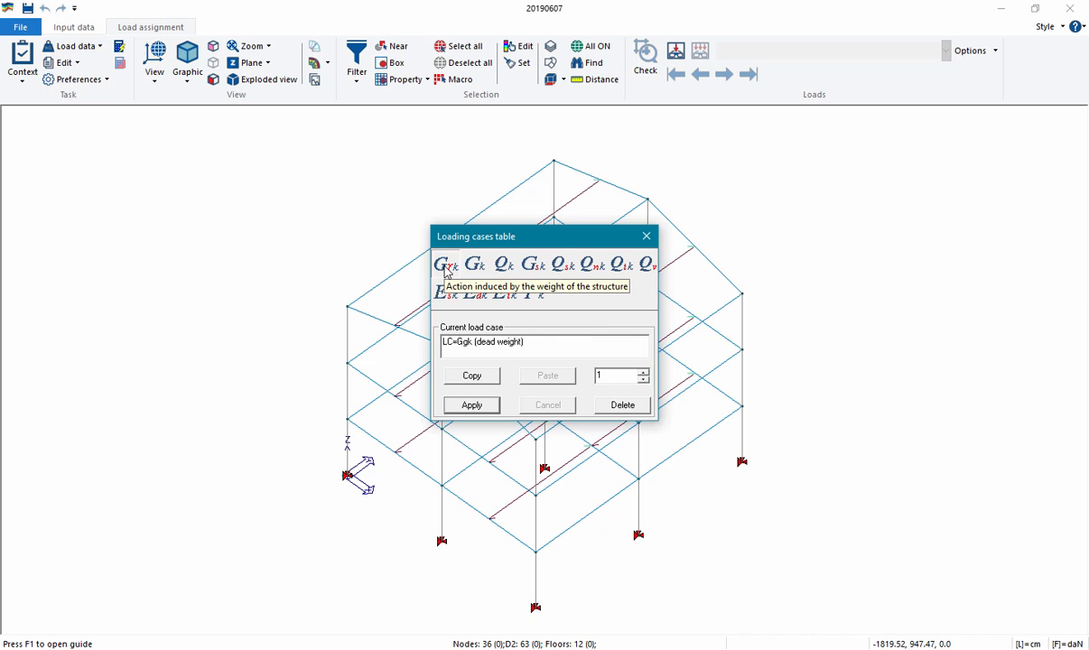
left_click(643, 371)
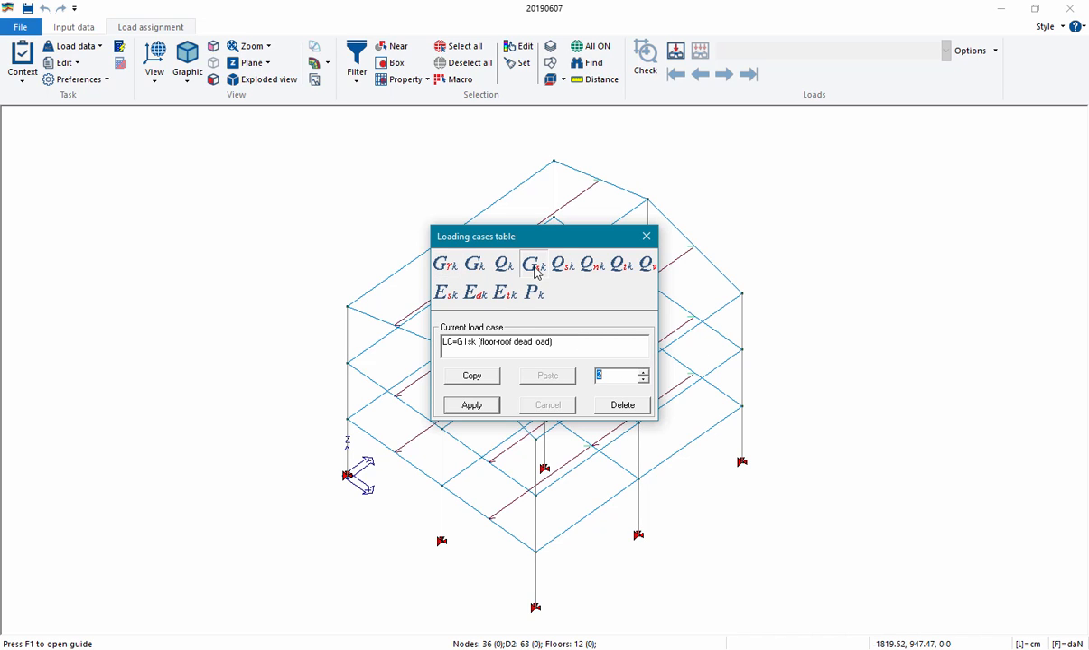
left_click(641, 372)
left_click(642, 372)
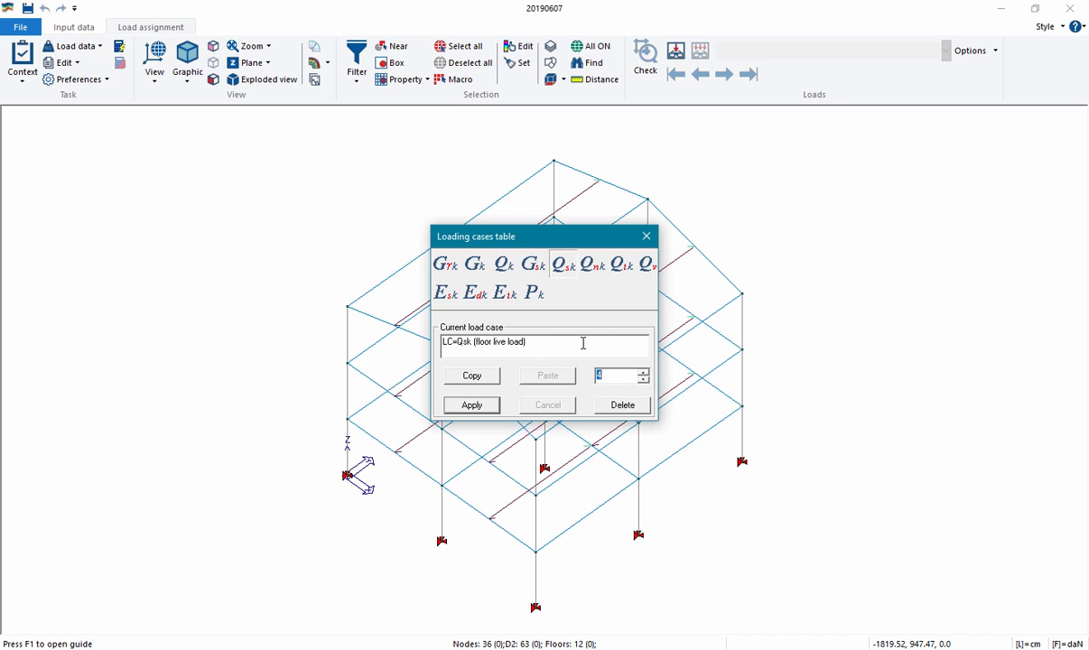
left_click(642, 371)
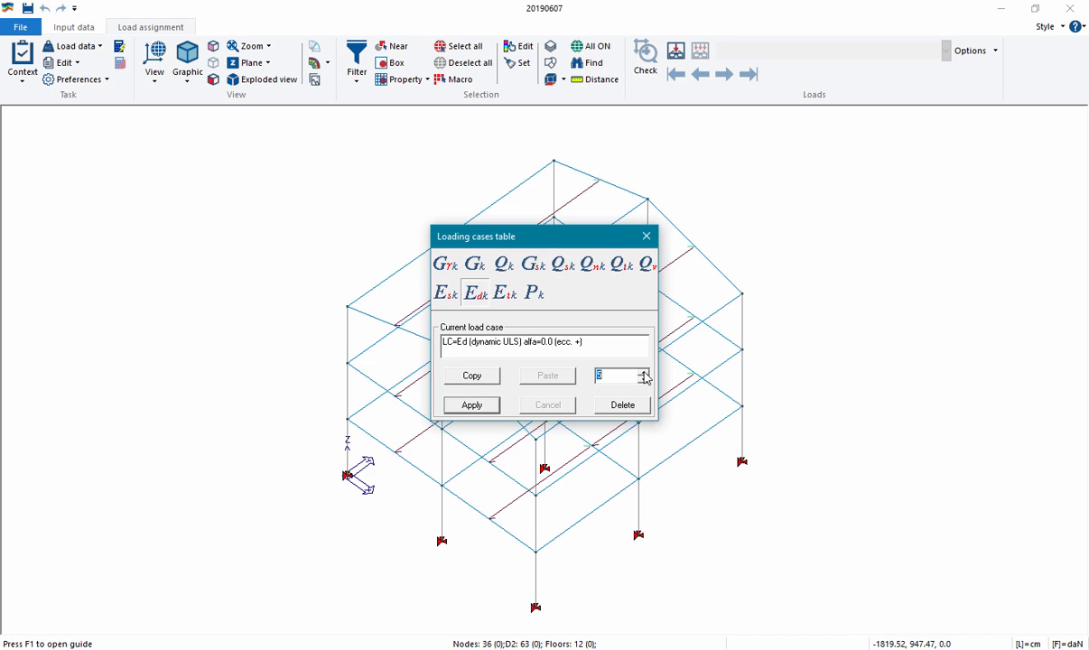
left_click(644, 373)
left_click(644, 373)
left_click(644, 373)
left_click(643, 379)
left_click(643, 381)
left_click(643, 380)
left_click(642, 381)
left_click(643, 381)
left_click(643, 381)
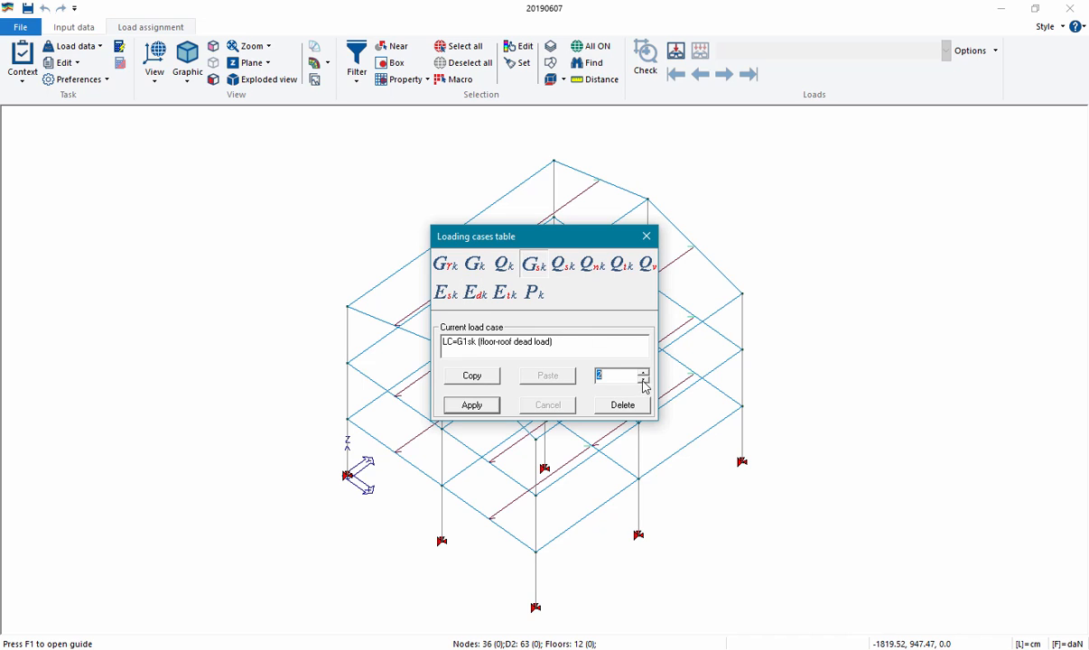
left_click(643, 380)
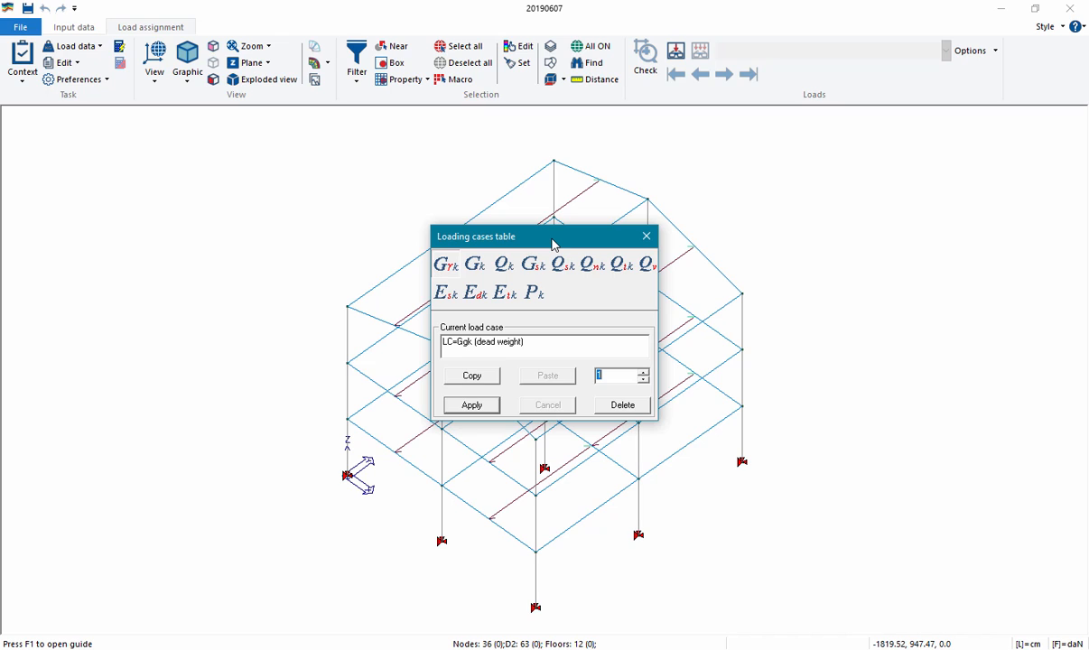
left_click(647, 237)
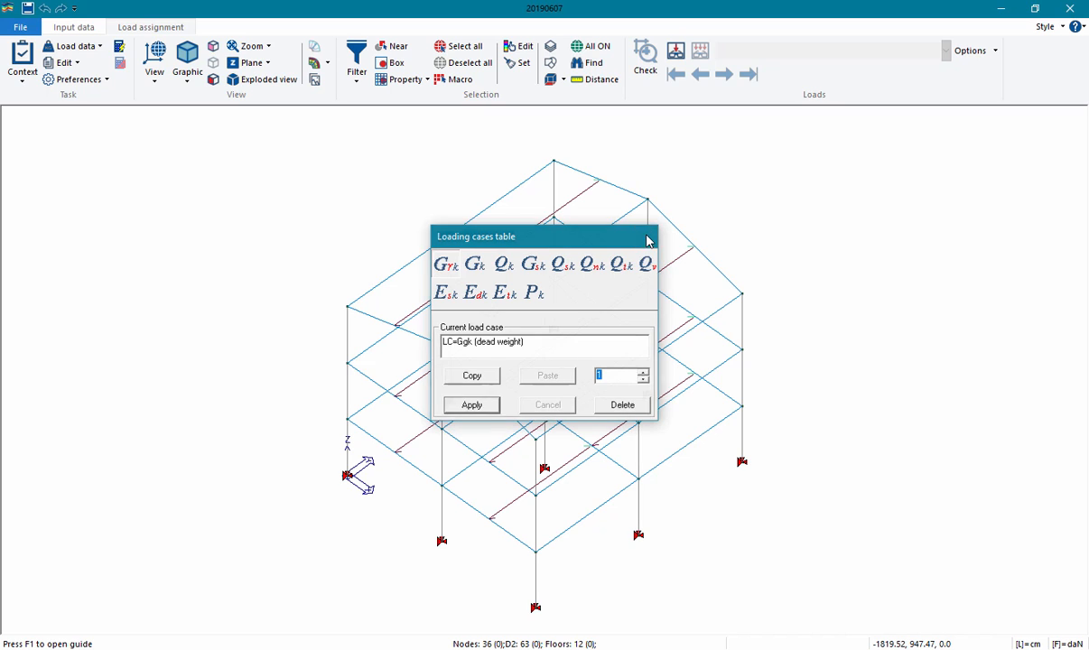
- Open the seismic load cases definition and set the seismic hazard location to FERRARA (FE), keeping importance class II
left_click(96, 50)
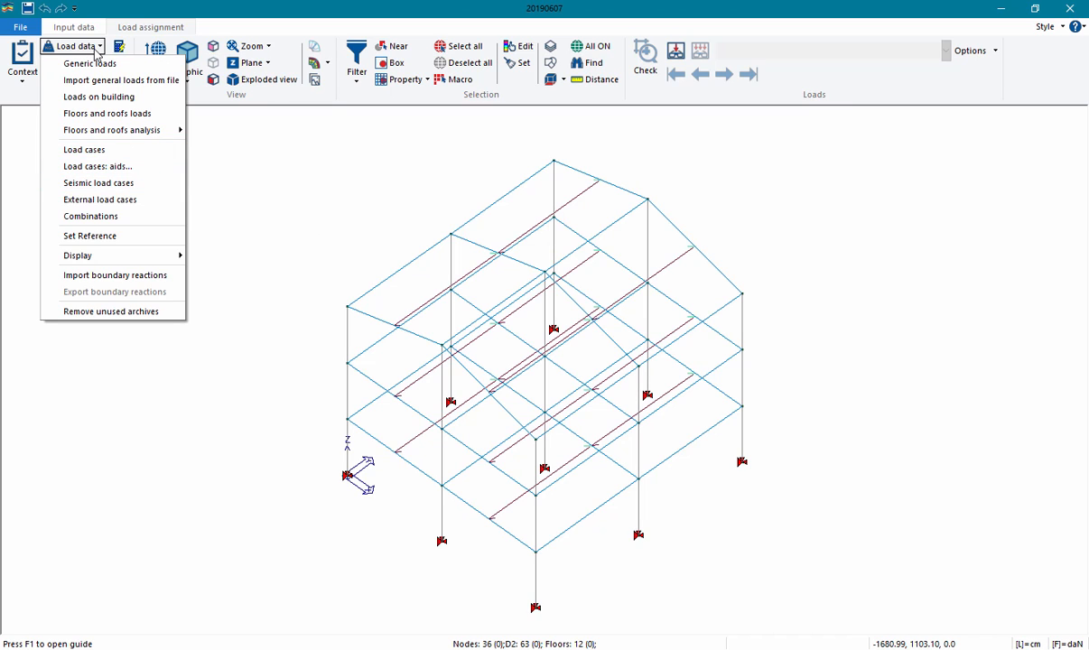
left_click(159, 187)
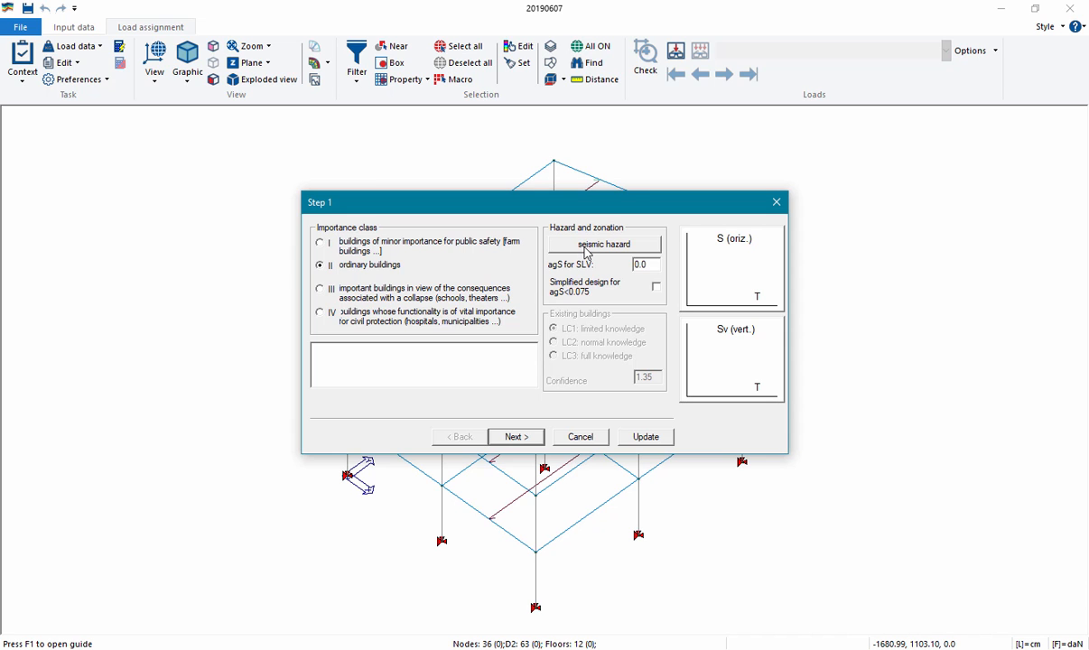
left_click(585, 245)
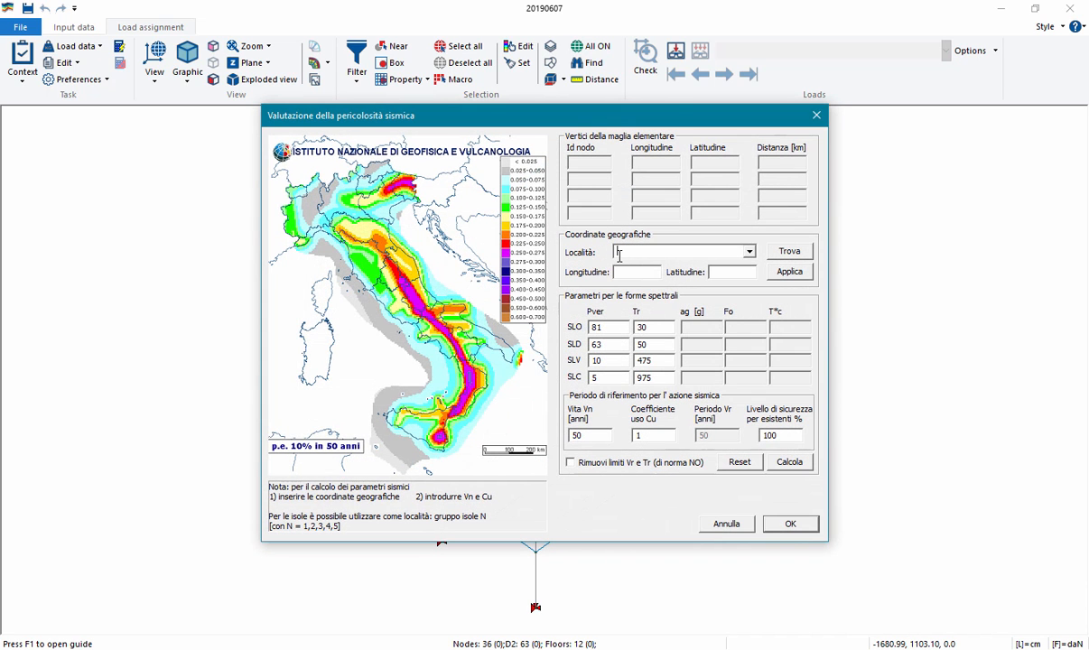
type("Ferra")
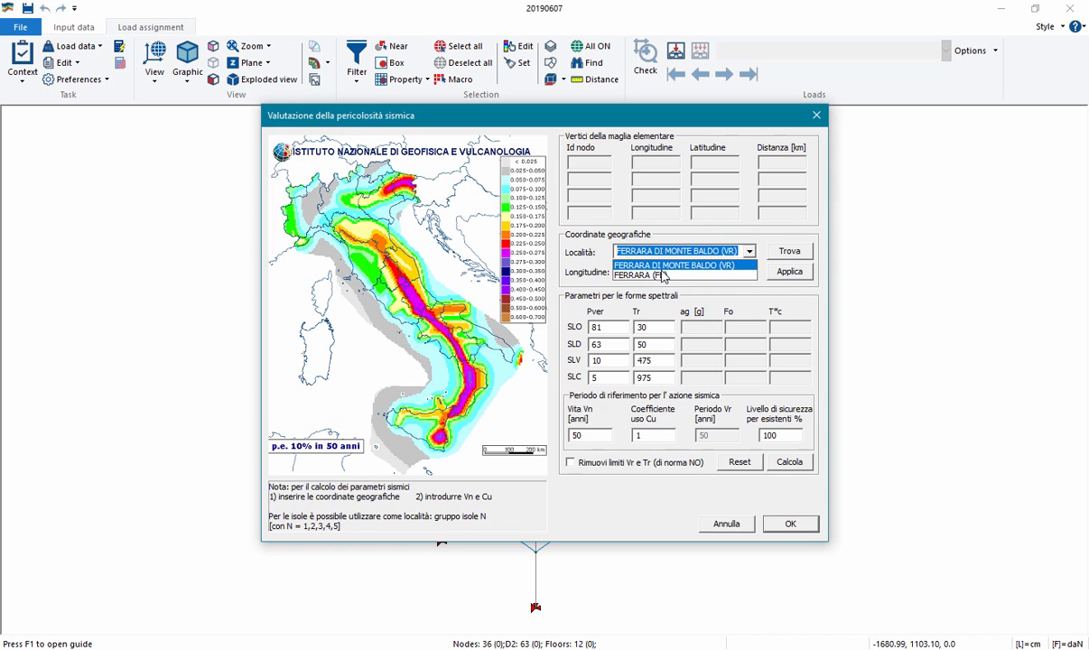
left_click(623, 264)
left_click(748, 251)
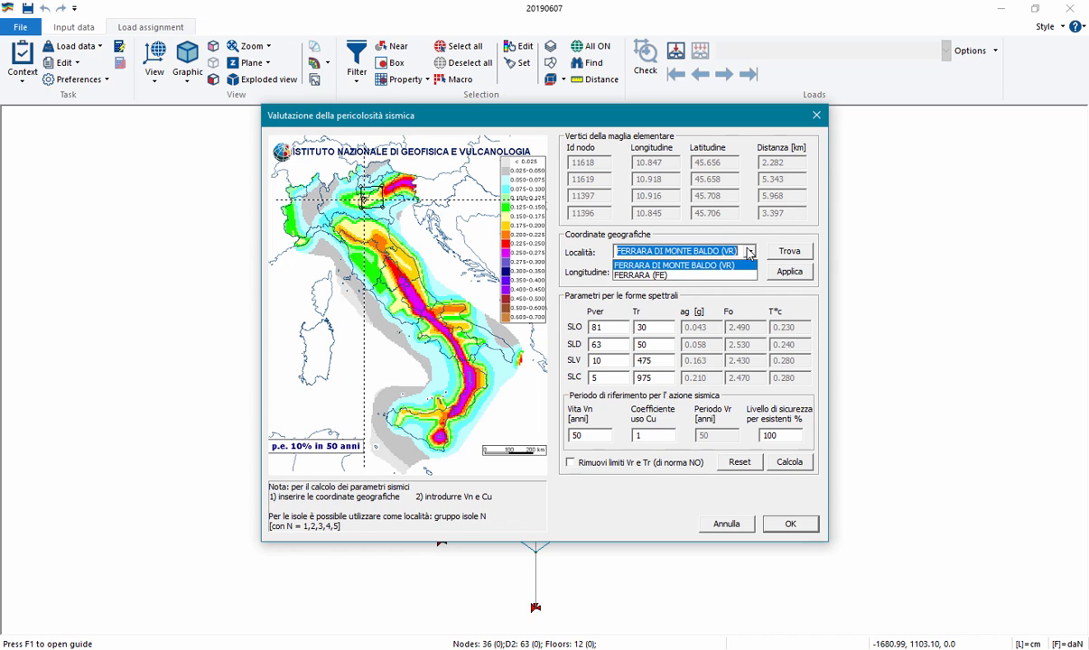
left_click(678, 276)
left_click(789, 524)
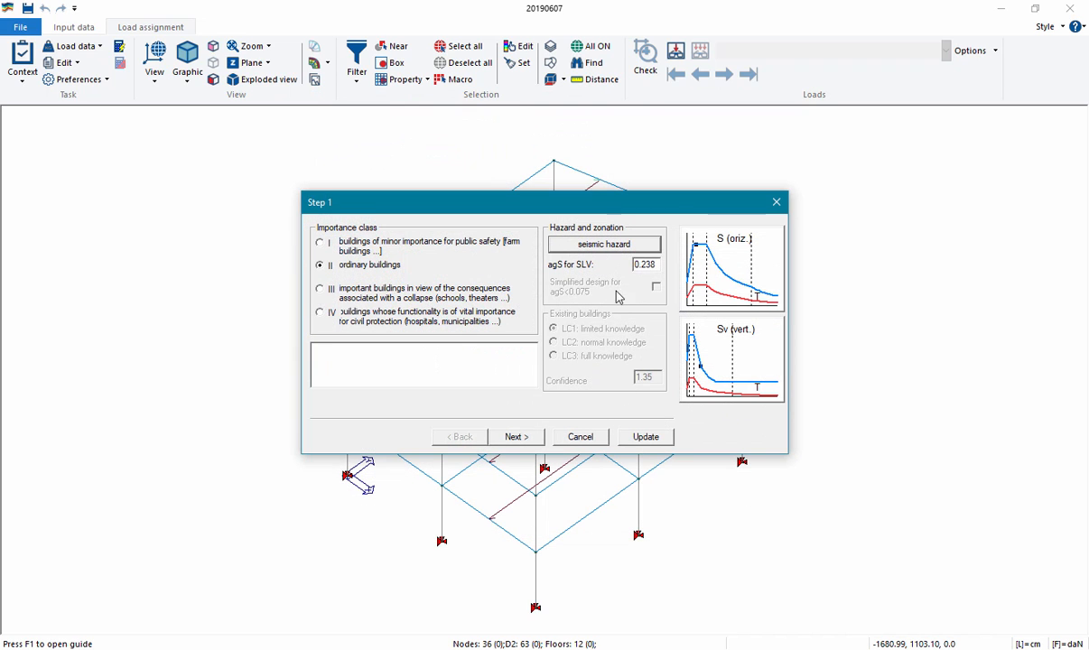
- Set the foundation soil to category C, keeping topographic category T1
left_click(515, 438)
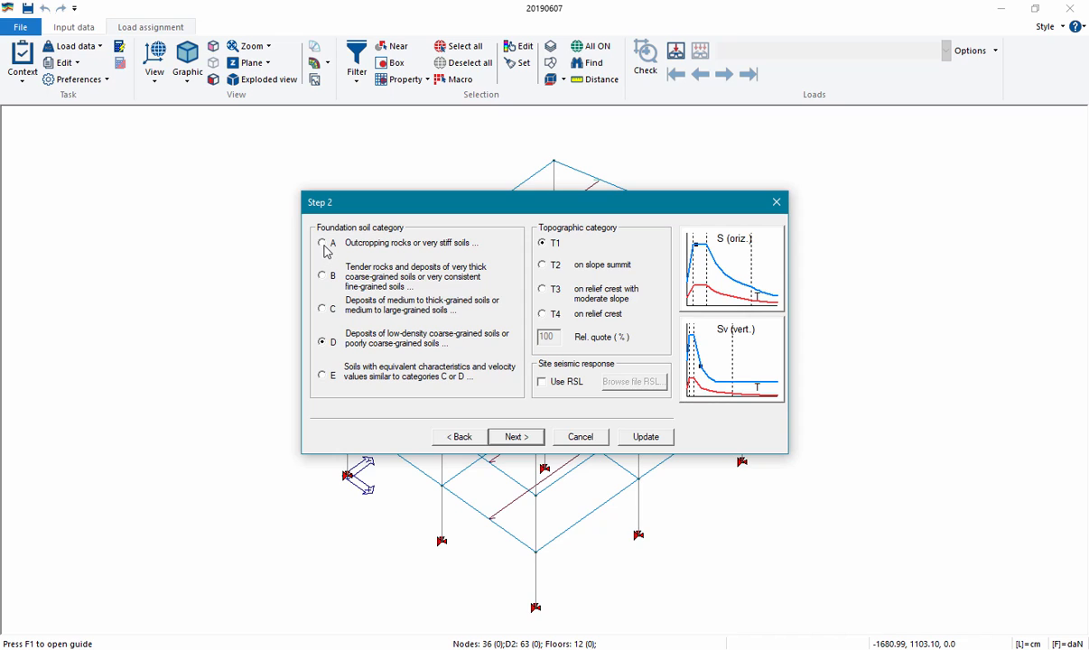
left_click(324, 309)
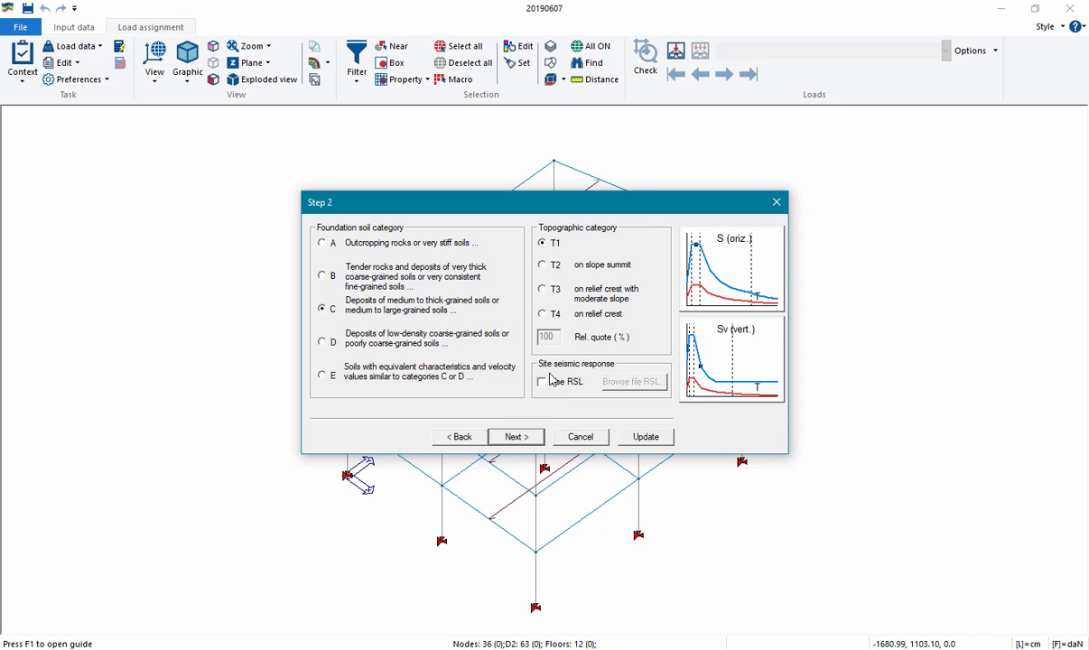
left_click(515, 439)
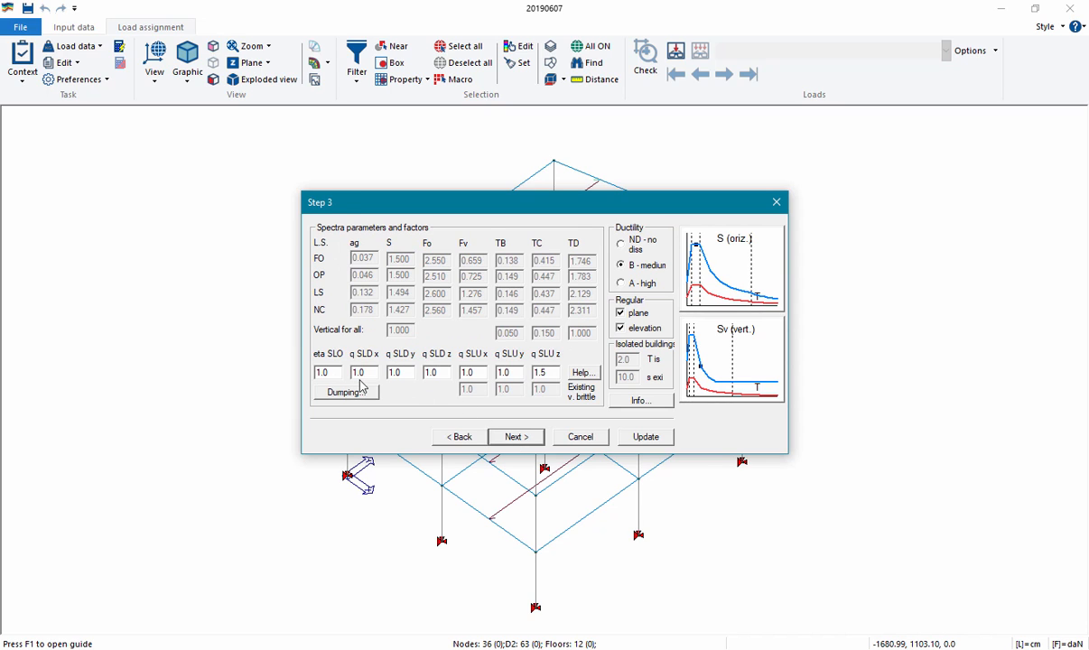
- Calculate the behaviour factors for a concrete (Calcestruzzo) frame structure with multiple storeys and bays, and accept the spectra parameters
left_click_drag(473, 372, 454, 374)
left_click(583, 373)
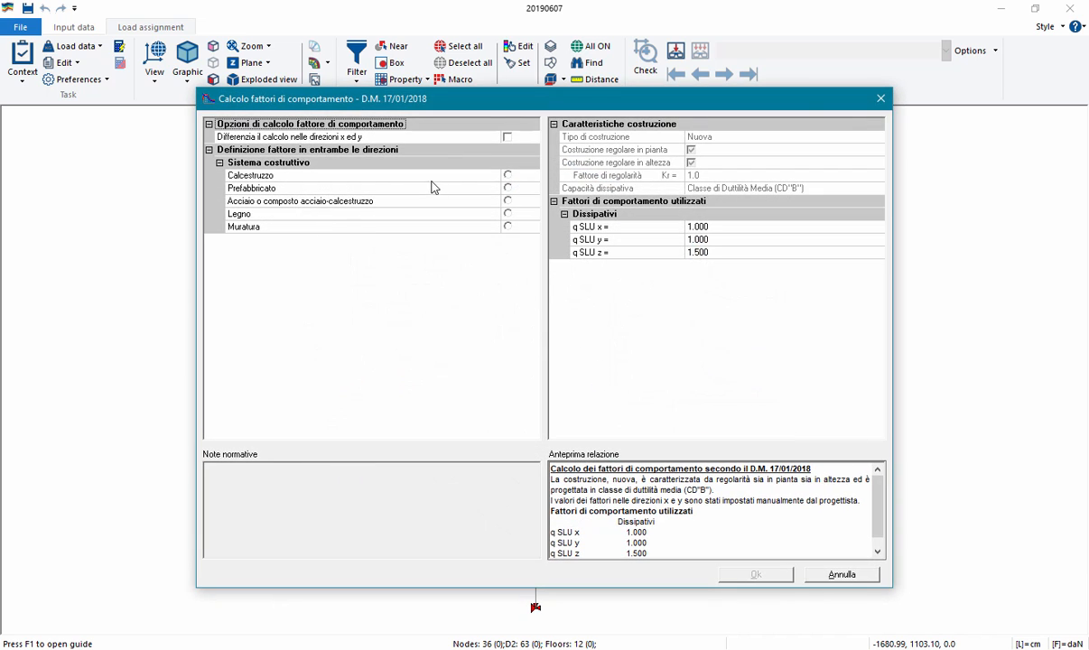
left_click(506, 176)
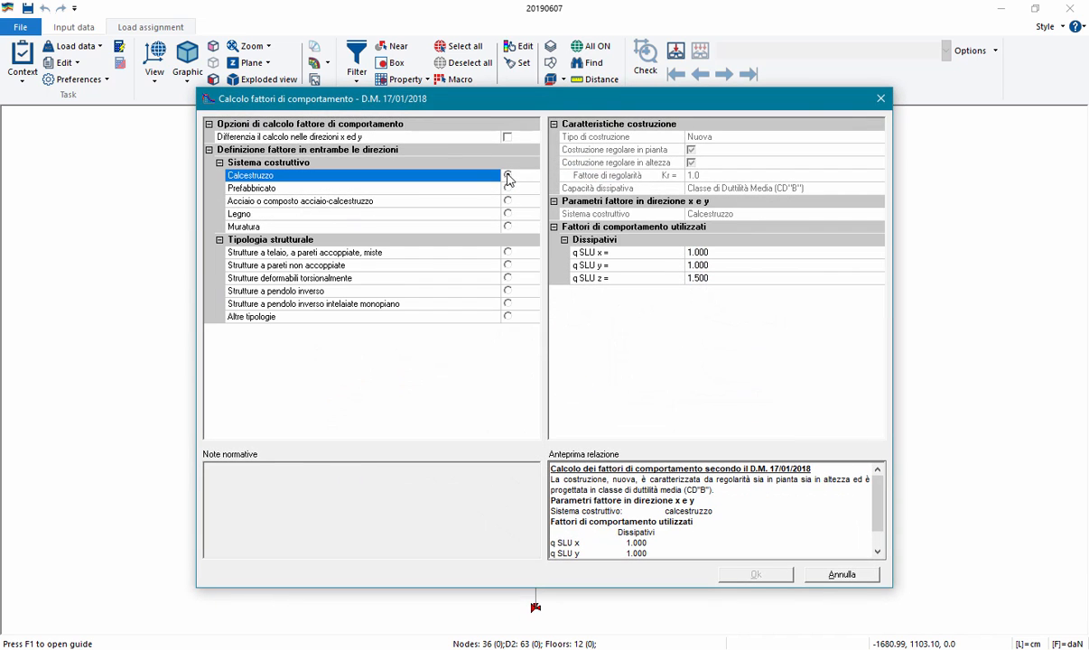
left_click(507, 253)
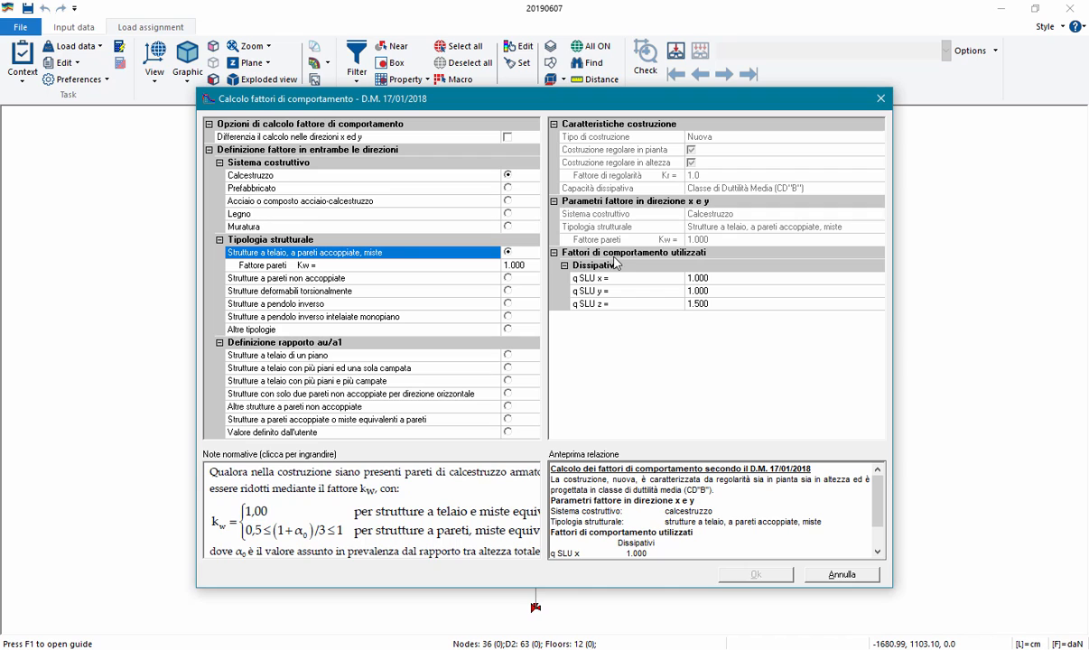
left_click(508, 381)
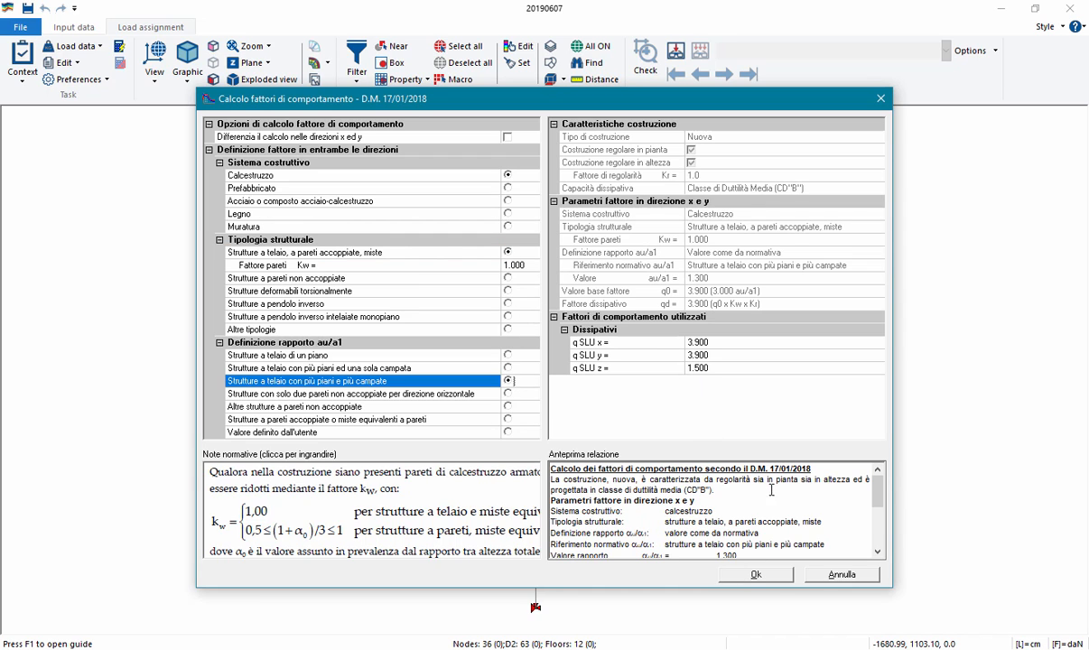
left_click(755, 575)
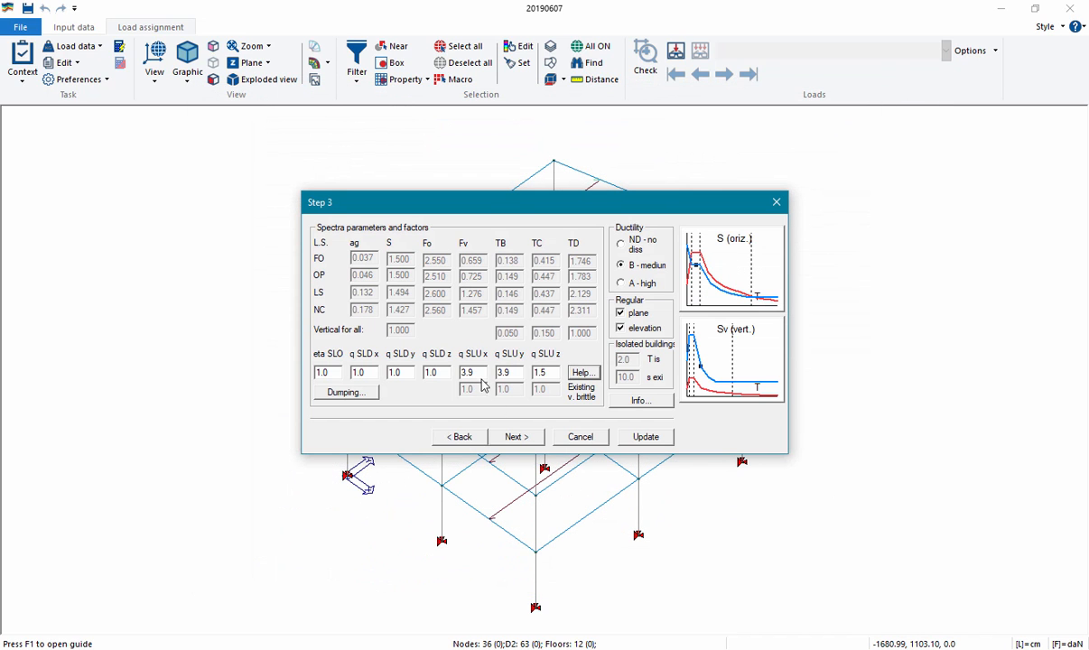
left_click_drag(478, 374, 443, 373)
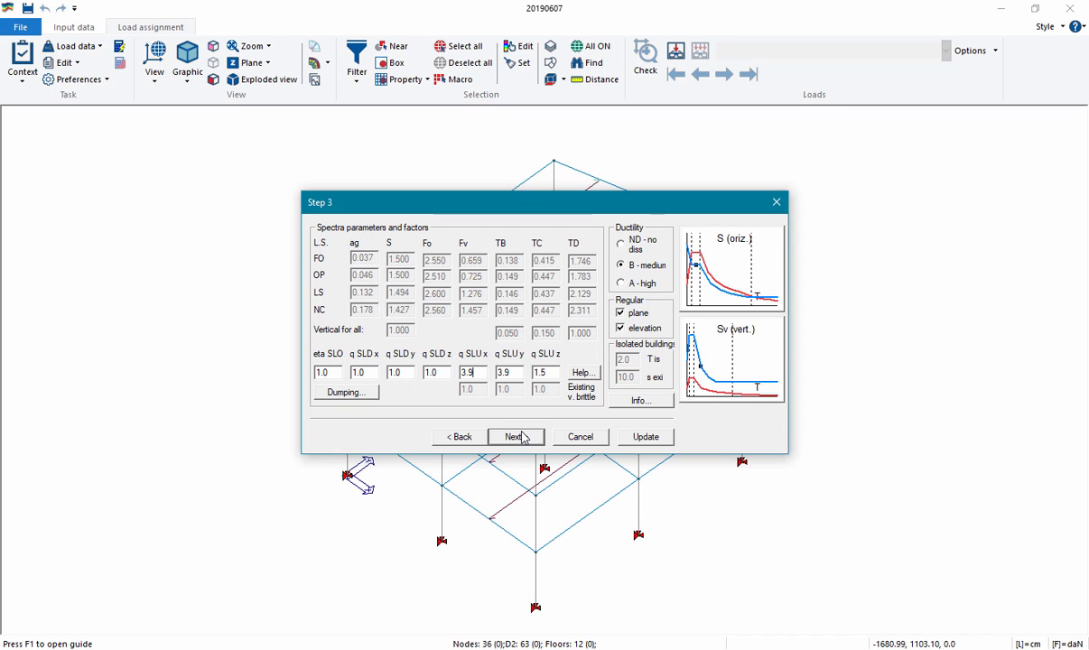
left_click(515, 437)
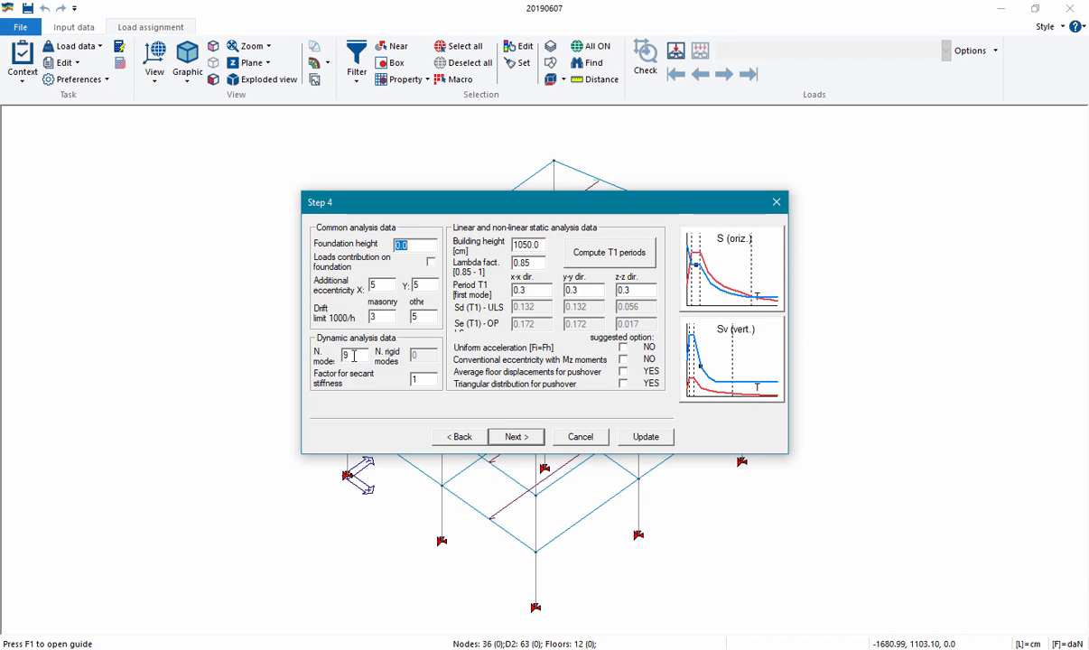
- Keep 9 modes for the dynamic analysis, apply the automatic seismic mass definition and finish the seismic load cases
left_click(353, 355)
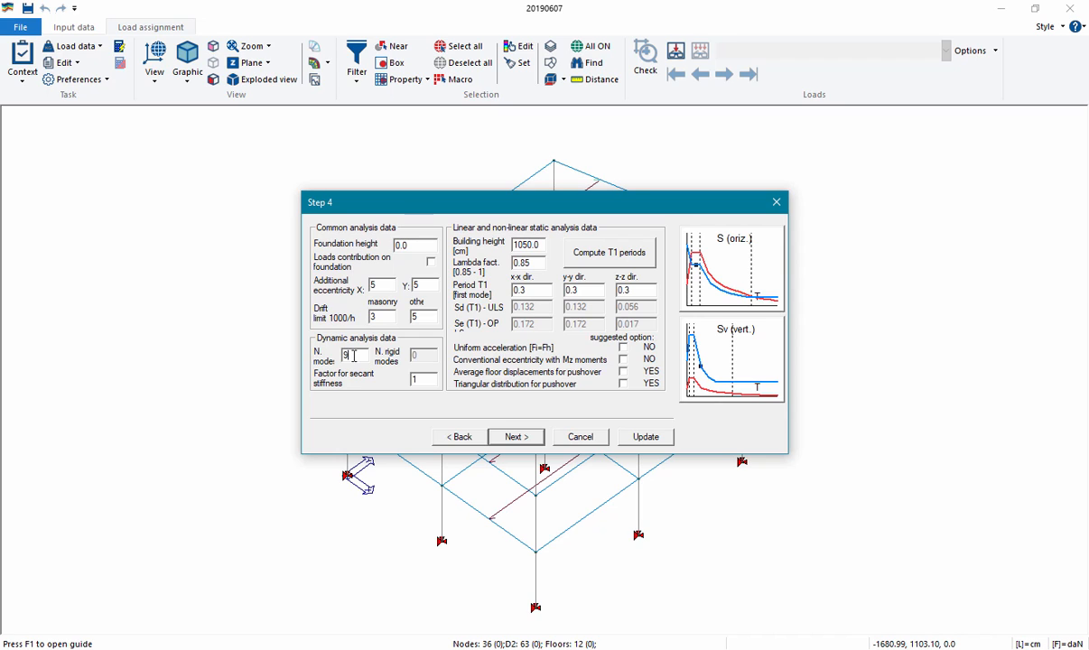
left_click_drag(354, 356, 313, 359)
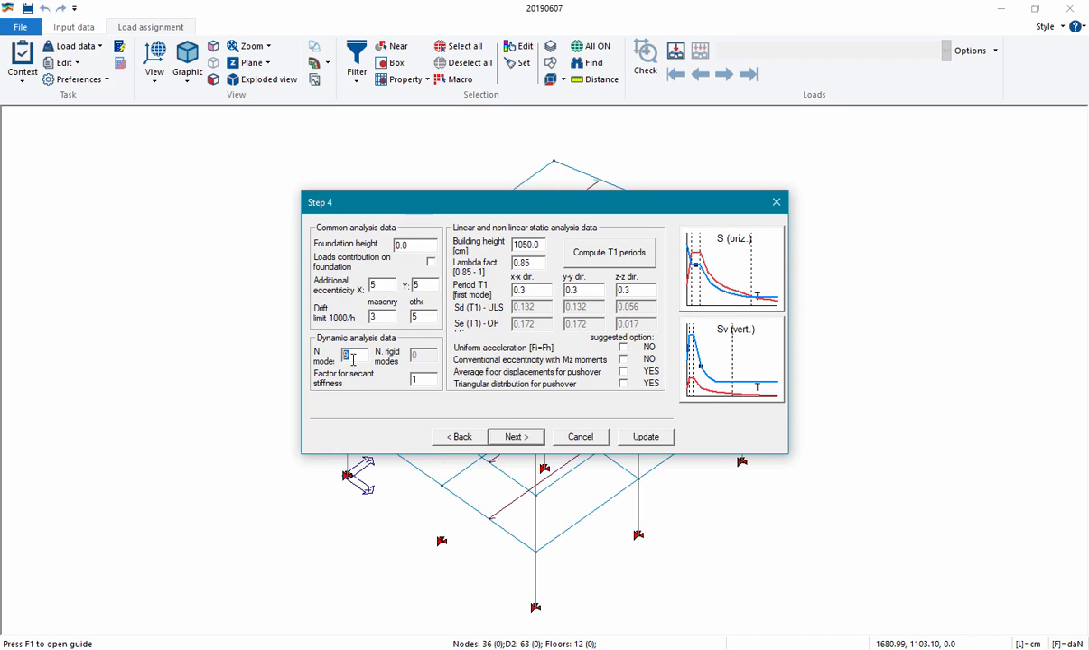
left_click(511, 437)
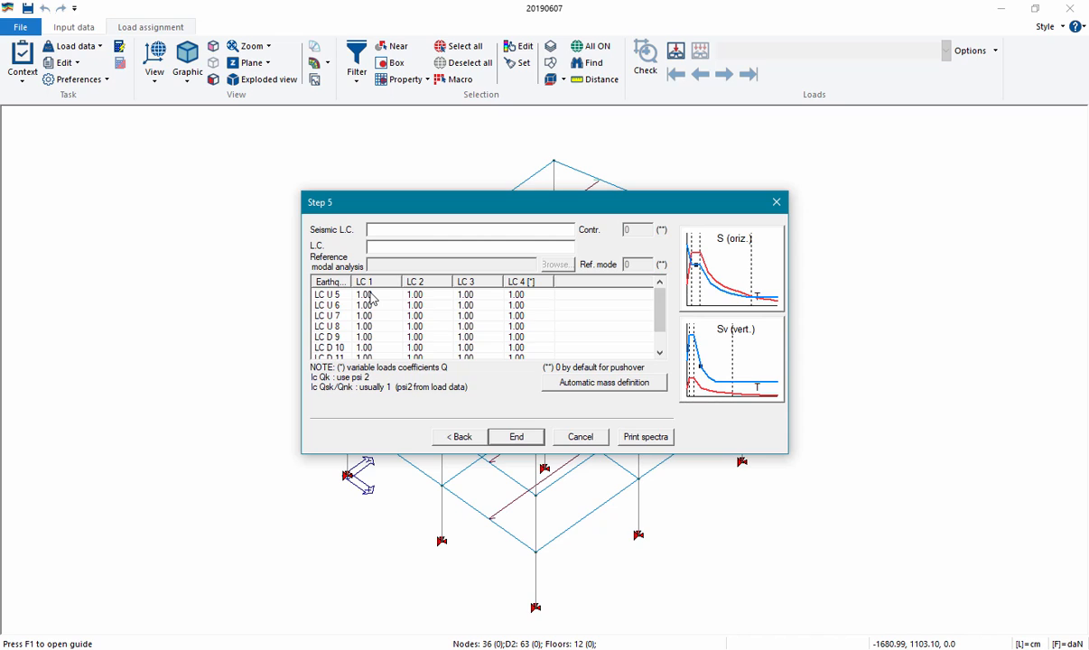
left_click(568, 387)
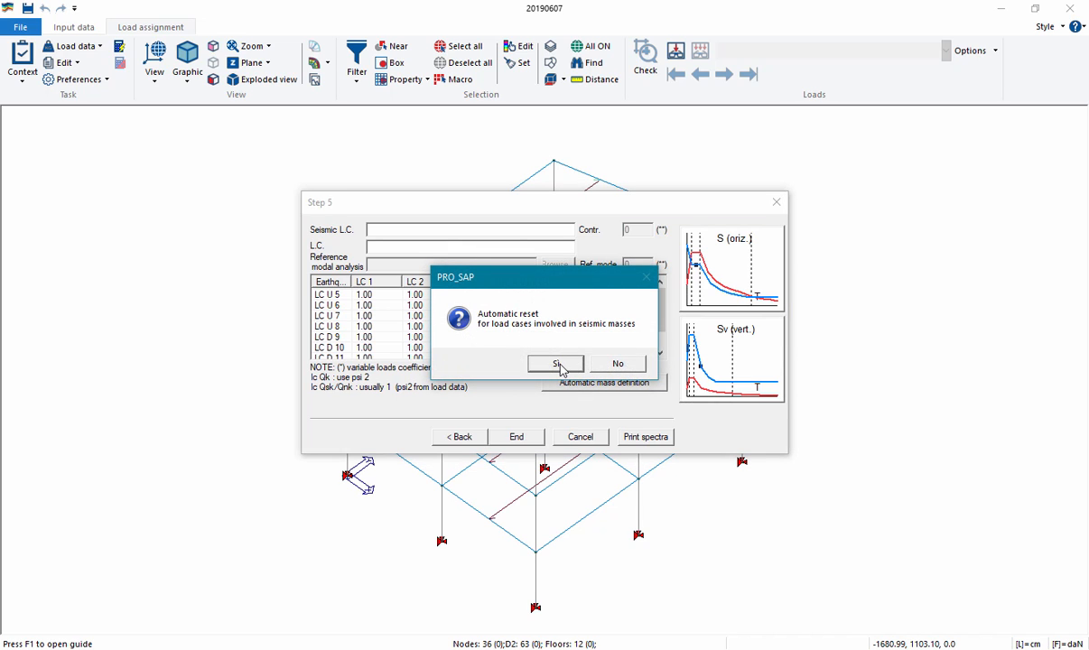
left_click(557, 364)
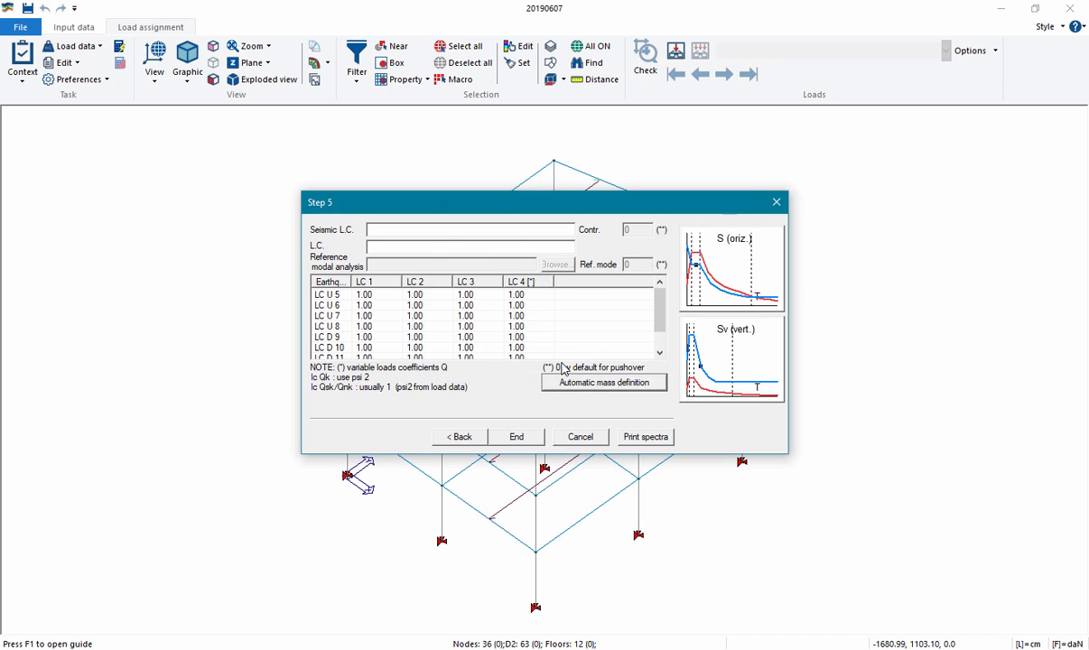
left_click(522, 438)
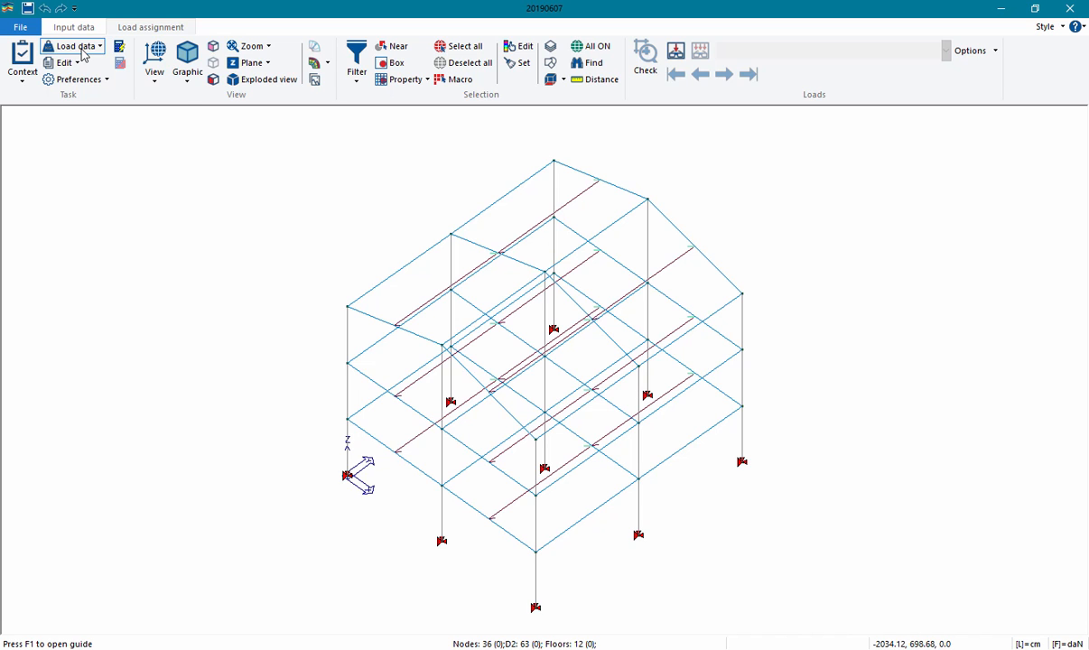
- Open the load combinations and complete their general settings with default load durations, keeping the proposed variable load parameters and scenario factors
left_click(83, 54)
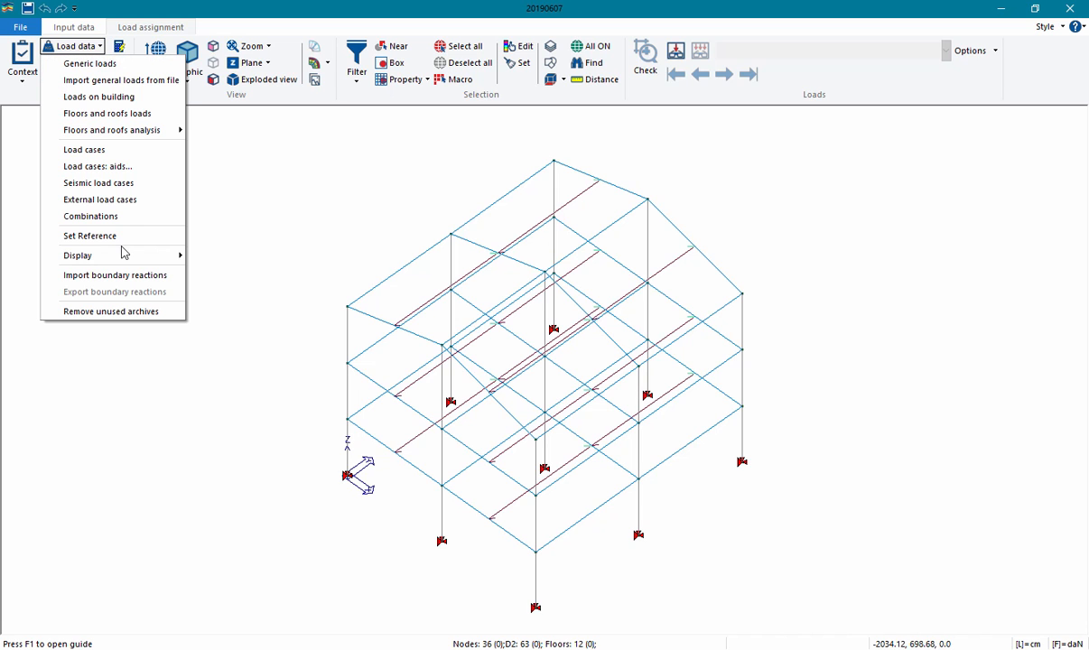
left_click(116, 216)
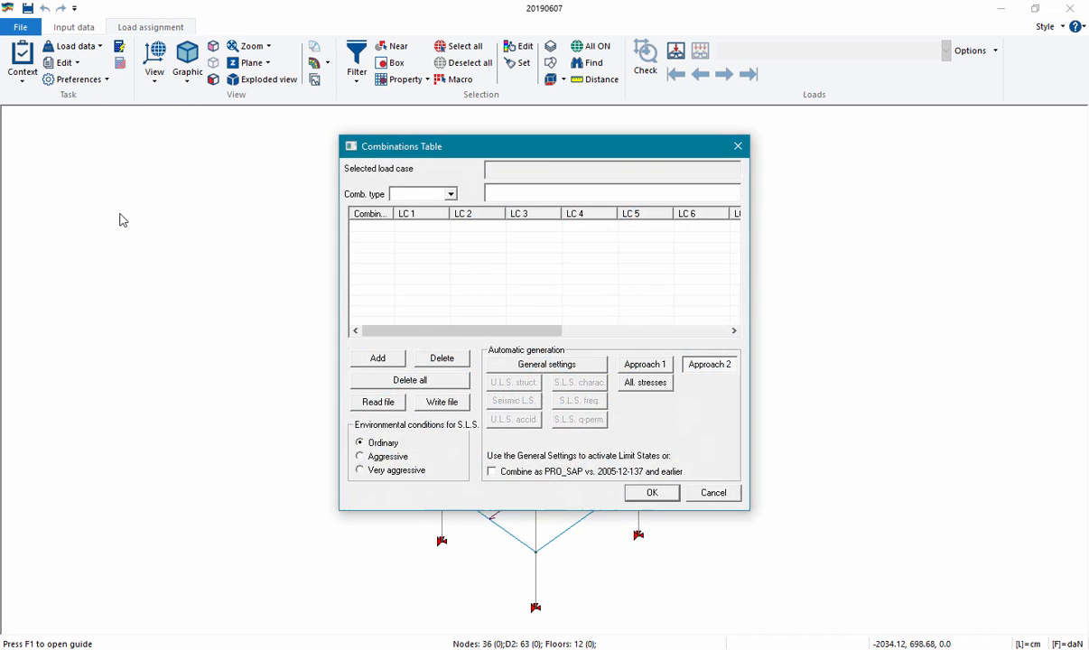
left_click(535, 370)
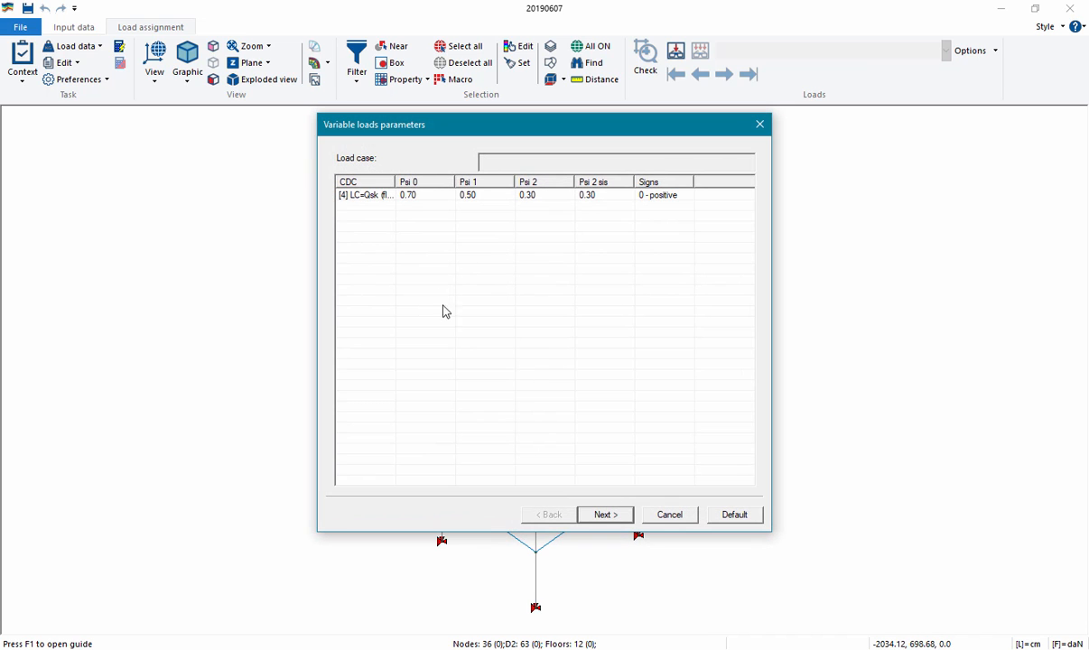
left_click_drag(395, 182, 425, 181)
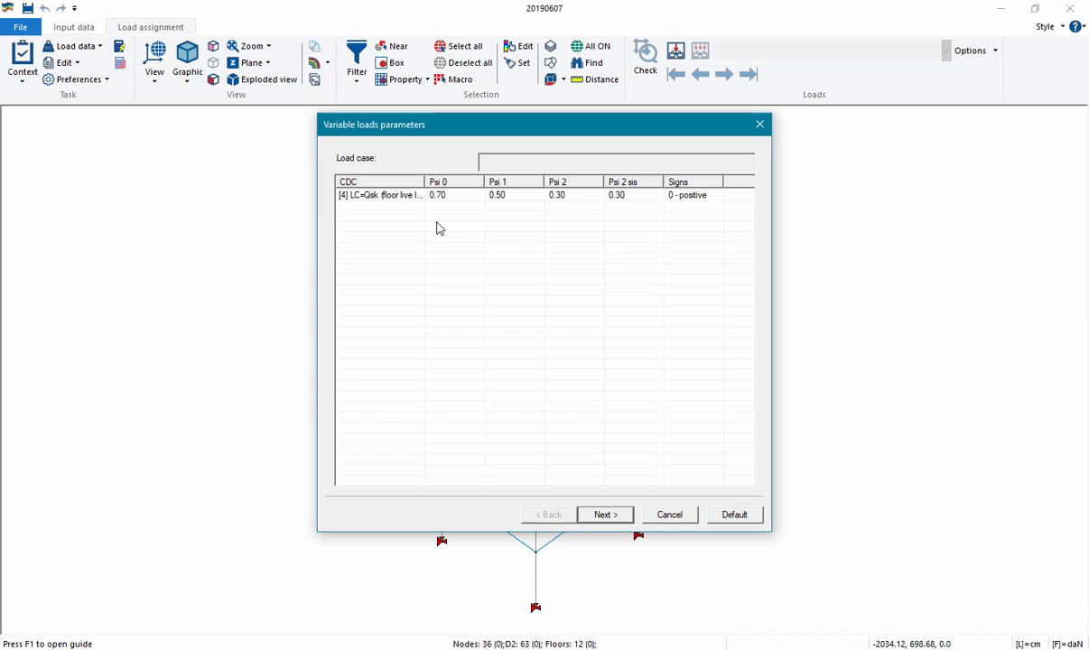
left_click(603, 513)
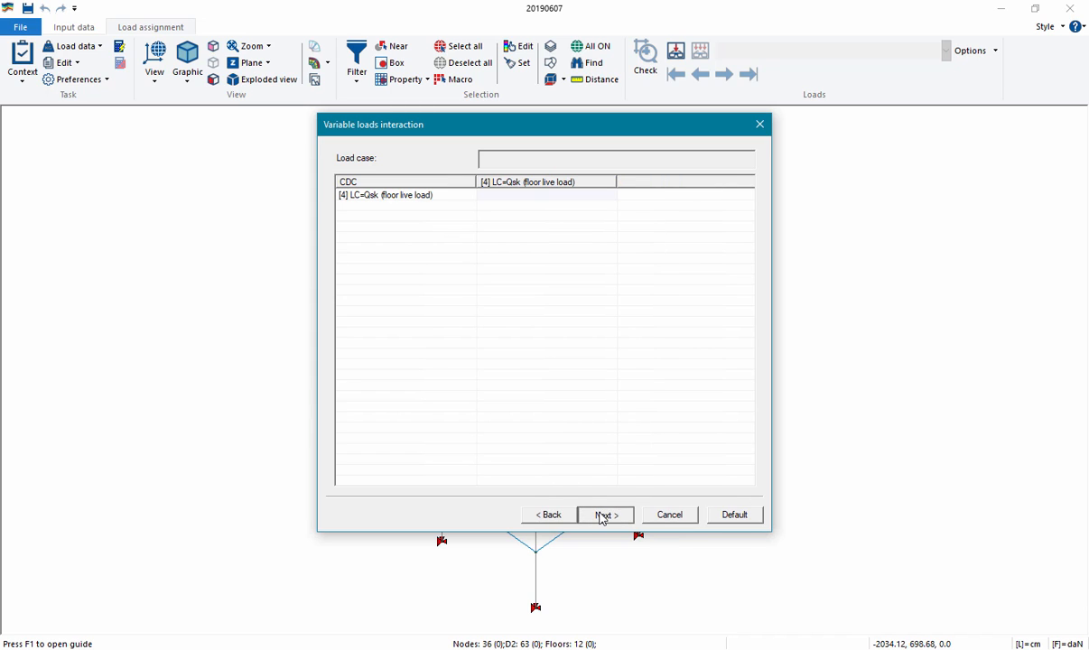
left_click(602, 514)
left_click(728, 514)
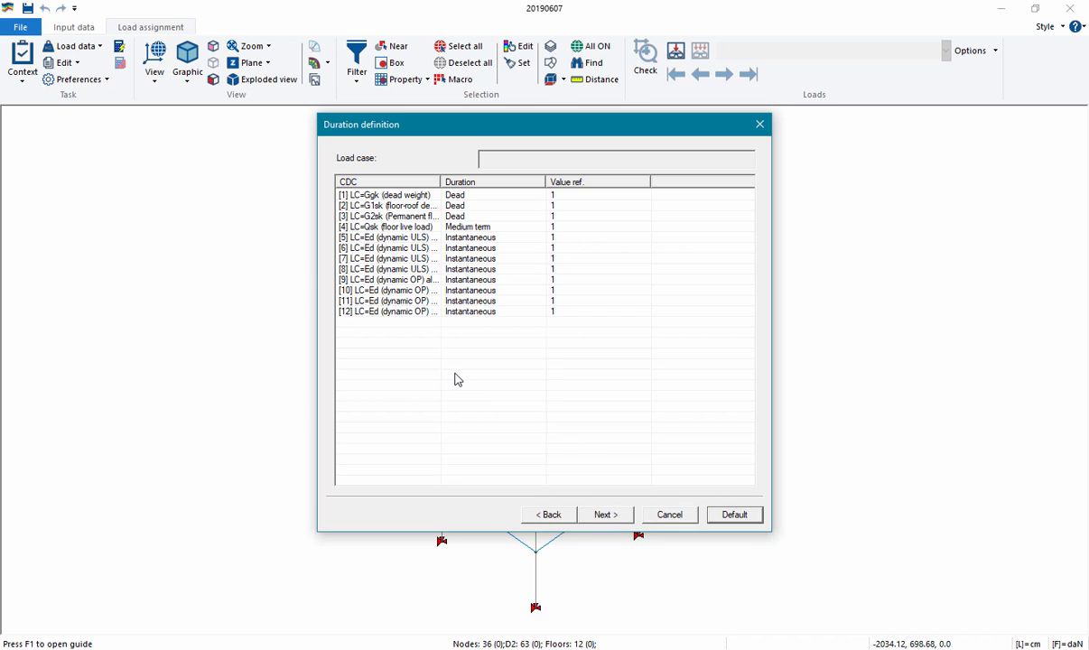
left_click(616, 516)
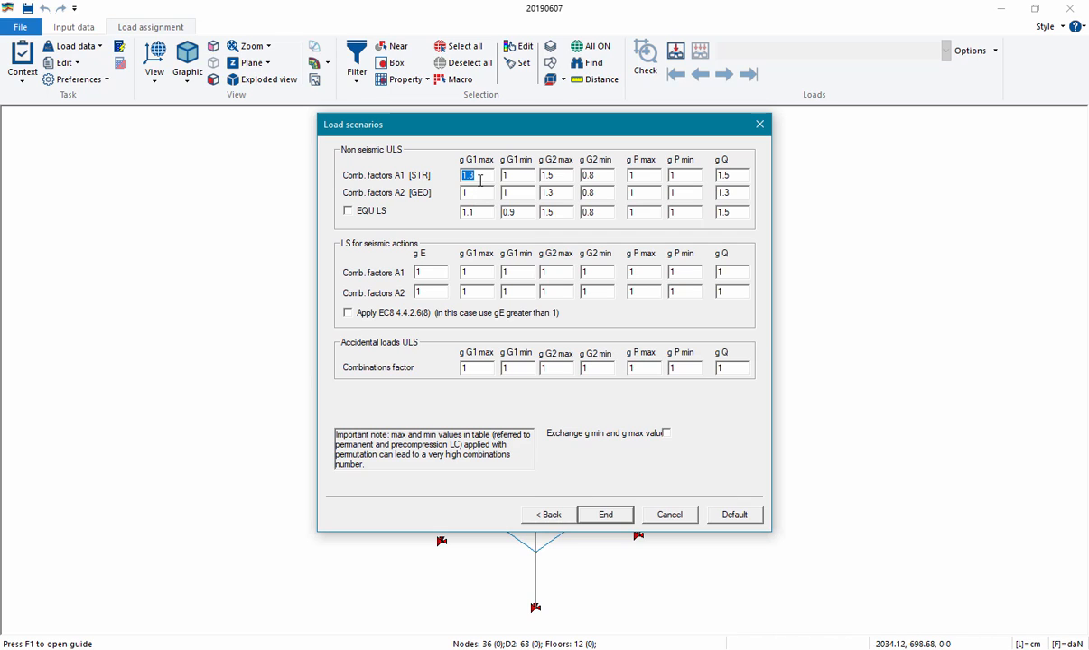
left_click(604, 514)
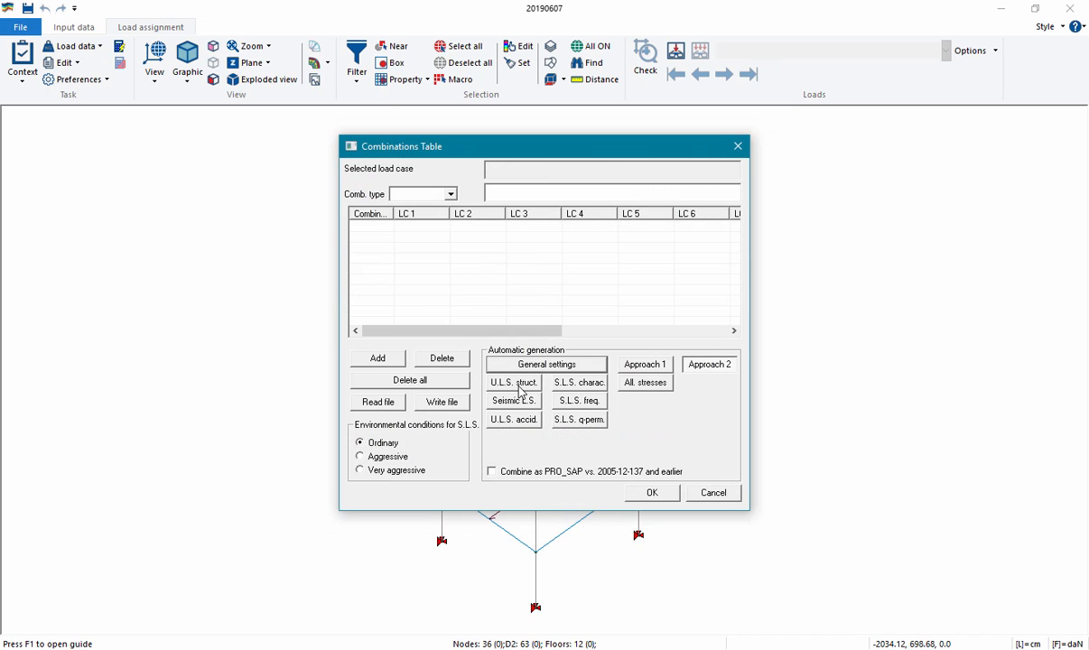
- Generate the U.L.S. structural, seismic L.S., and S.L.S. characteristic, frequent and quasi-permanent combinations automatically, and accept the combinations table
left_click(520, 389)
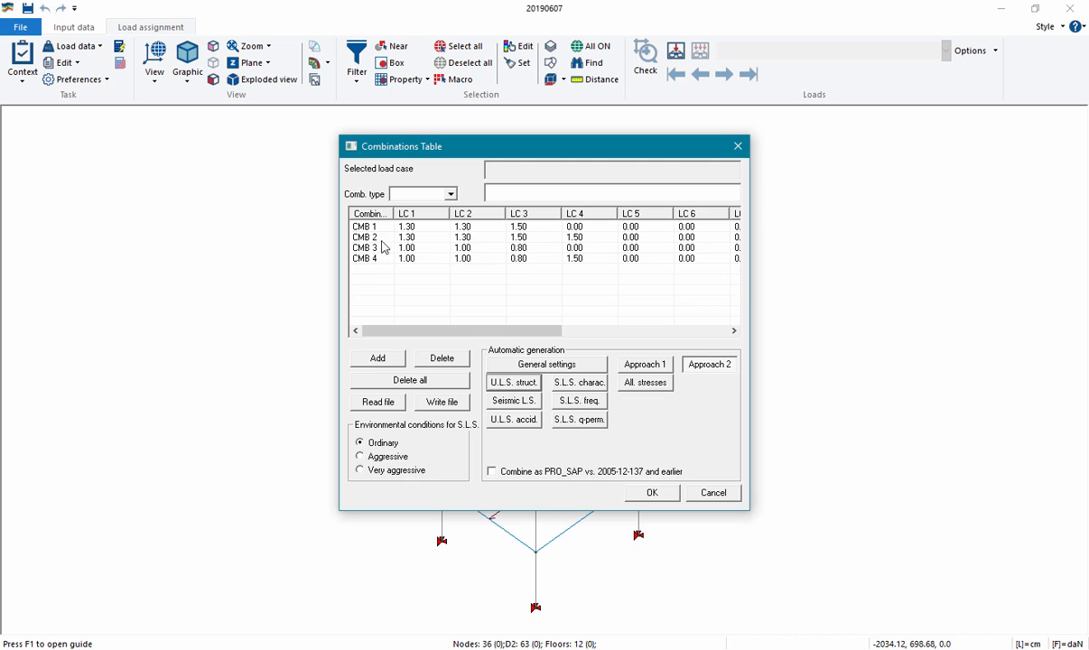
left_click(522, 404)
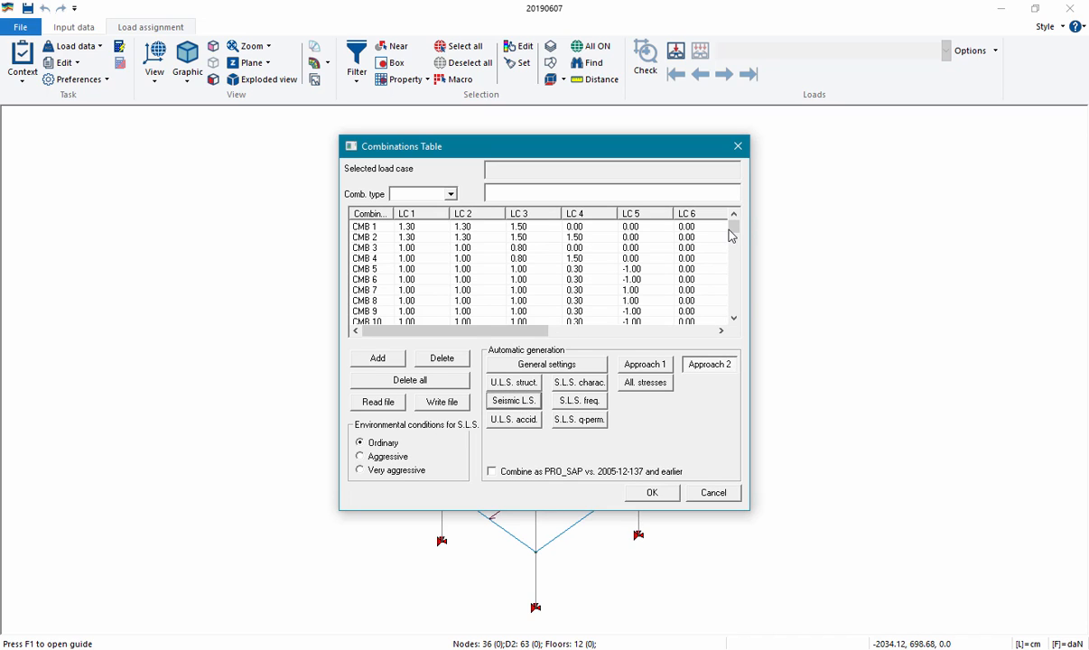
left_click_drag(733, 229, 655, 329)
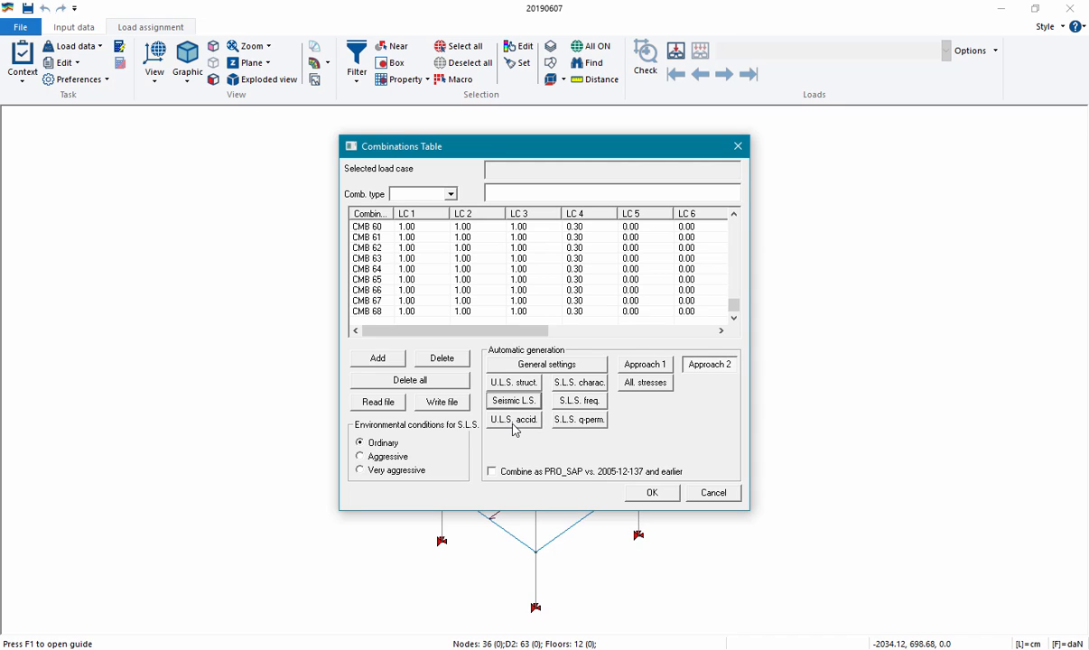
left_click(595, 388)
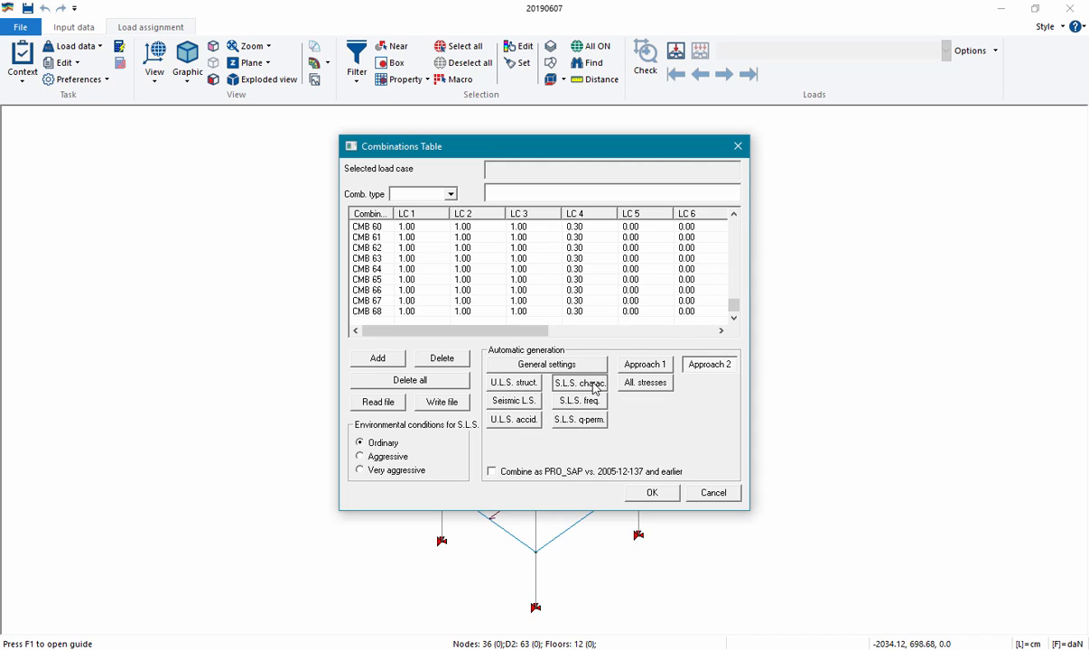
left_click(587, 406)
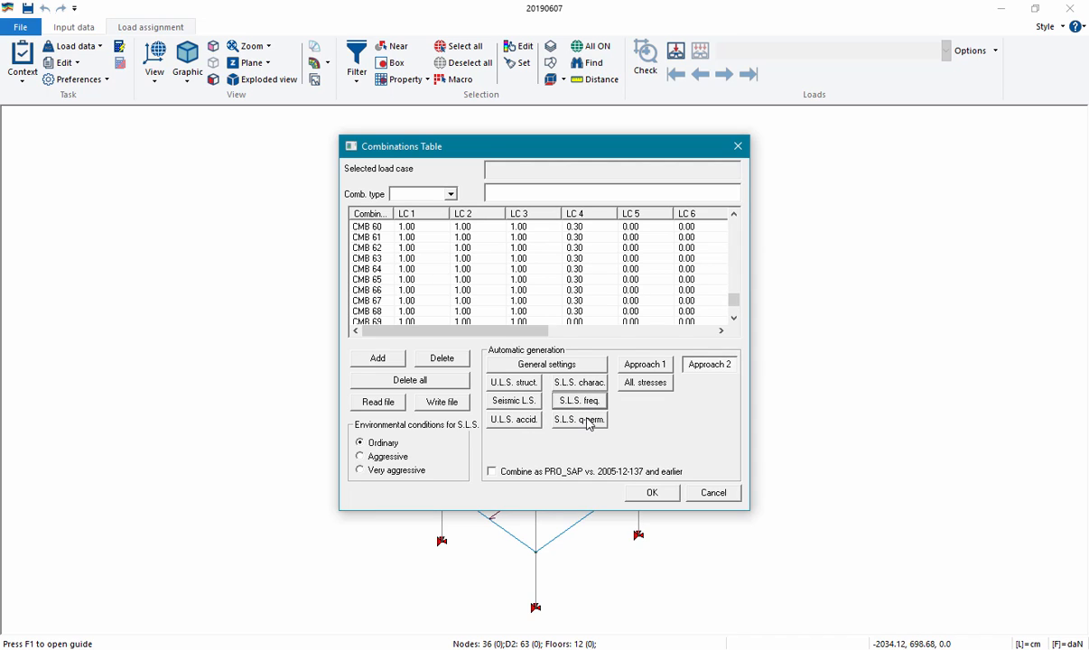
left_click(584, 421)
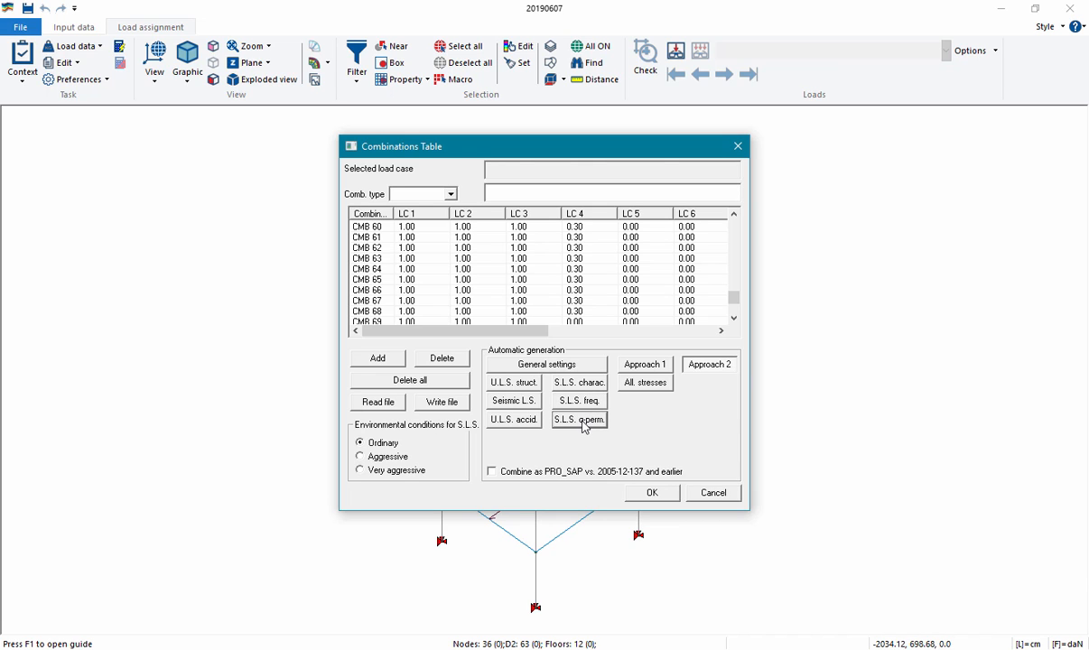
left_click(641, 493)
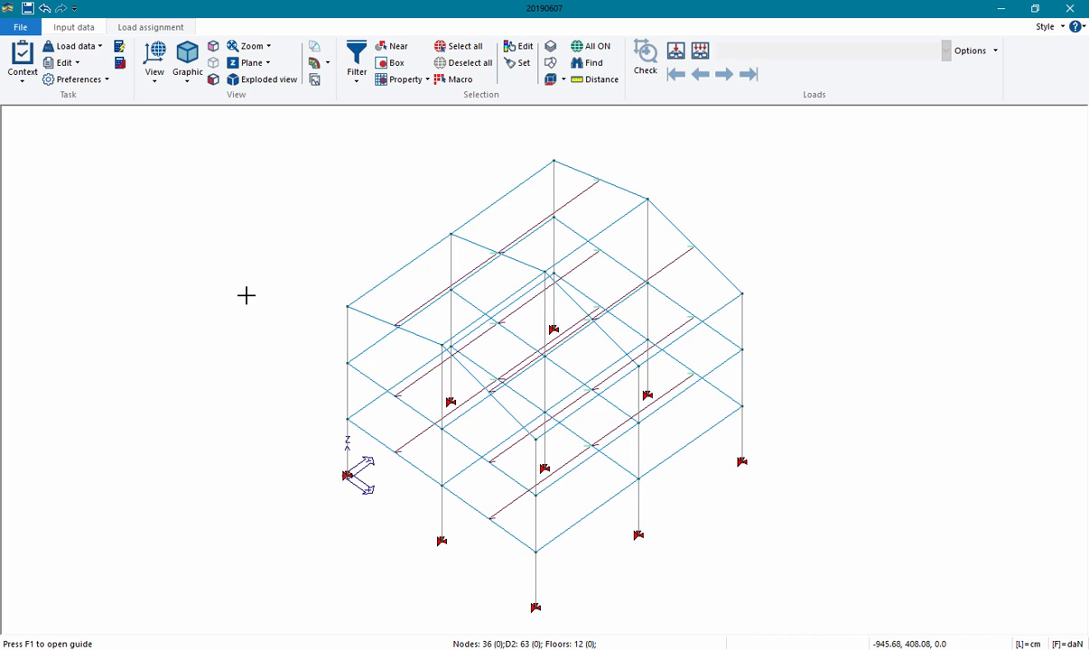
- Run the structural analysis of the frame and close its status report
left_click(118, 54)
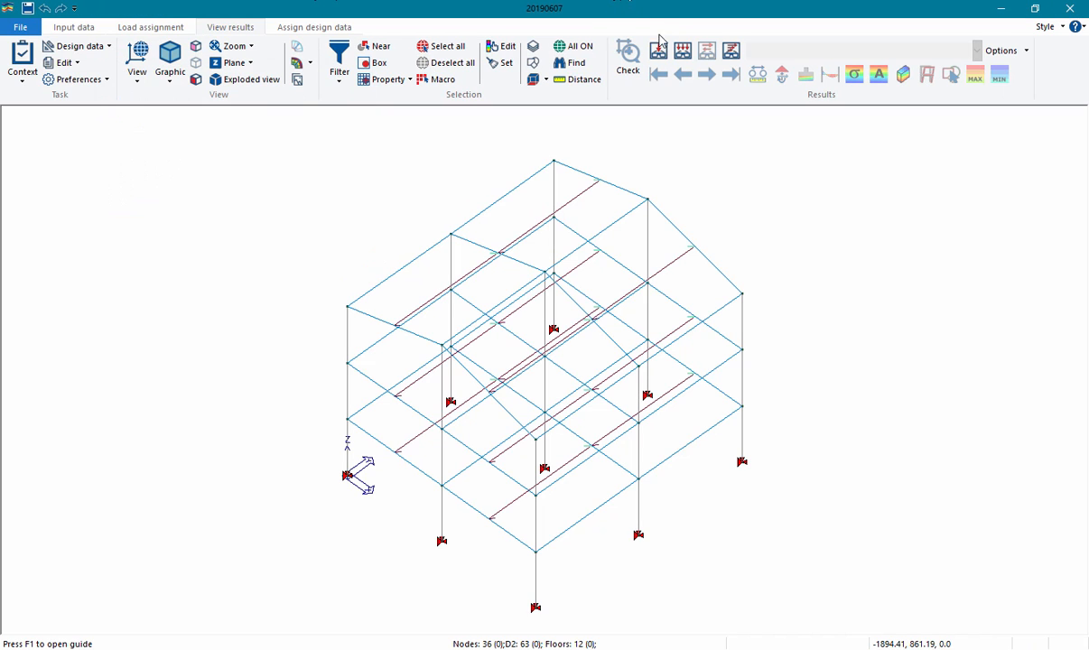
left_click(686, 53)
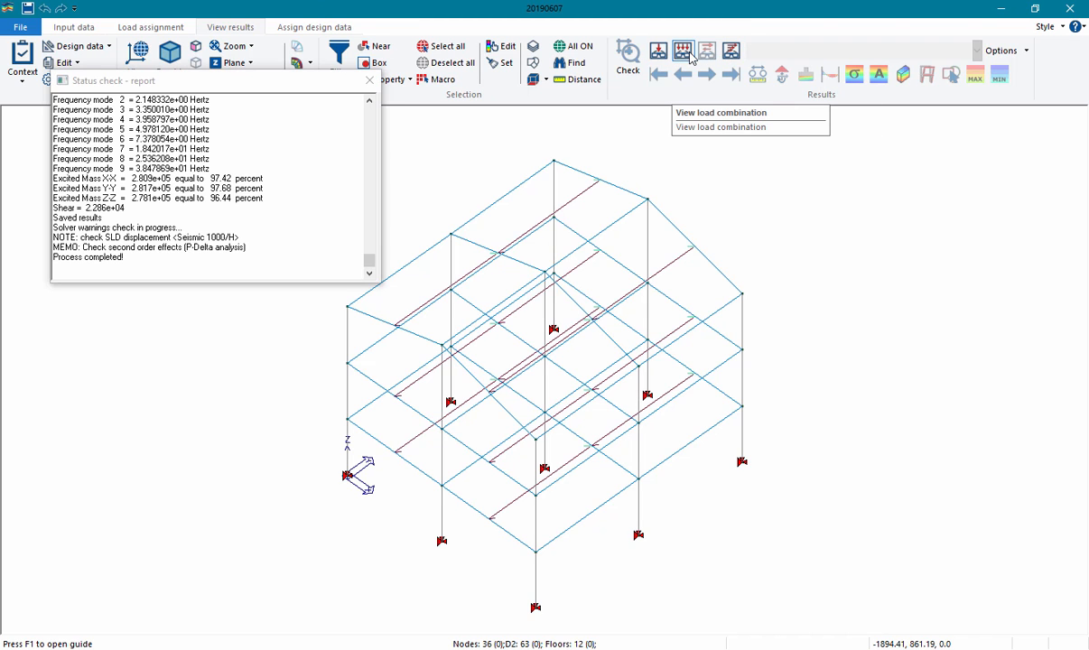
left_click(369, 80)
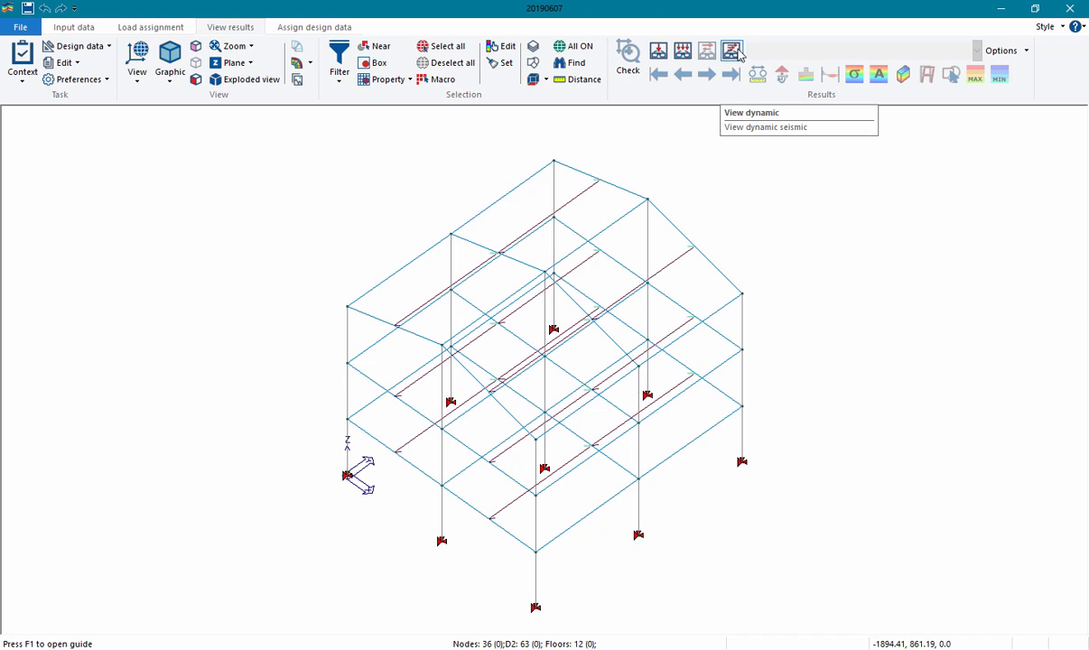
- Display the frame's deformed shape for load combination 1) ULS comb. A1 1, with the colour map clear of the ribbon
left_click(684, 52)
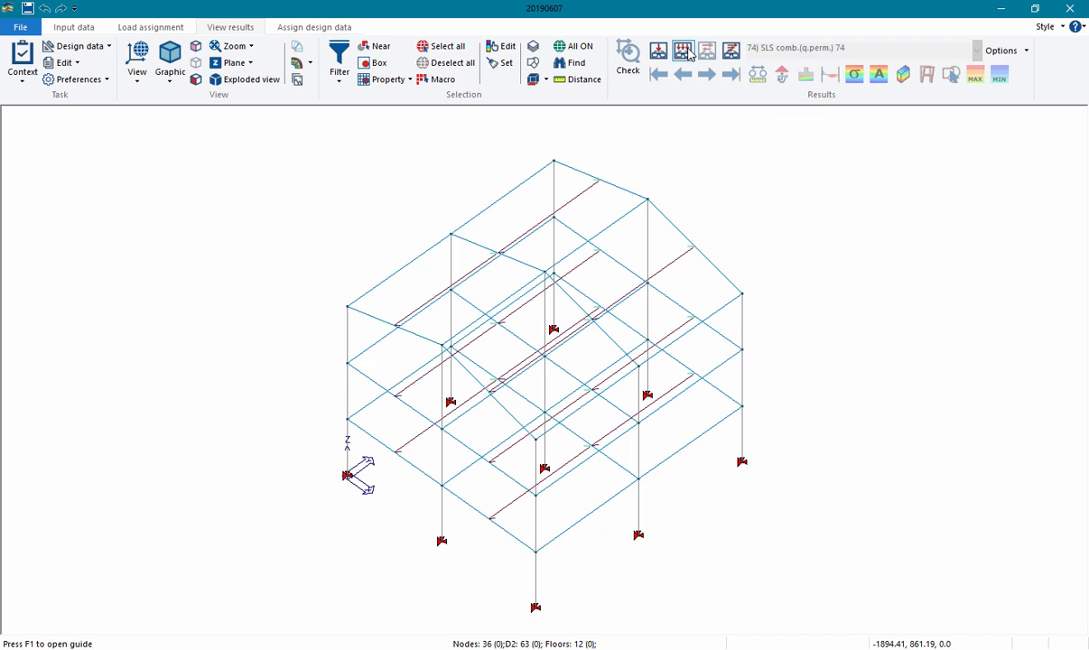
left_click(979, 51)
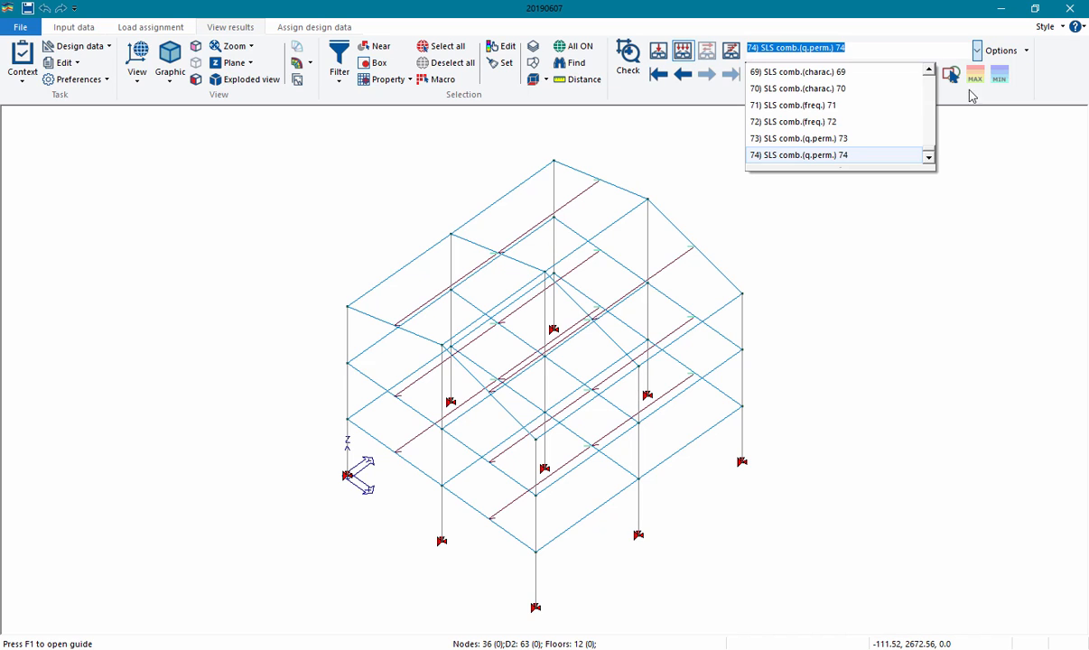
left_click_drag(928, 155, 928, 76)
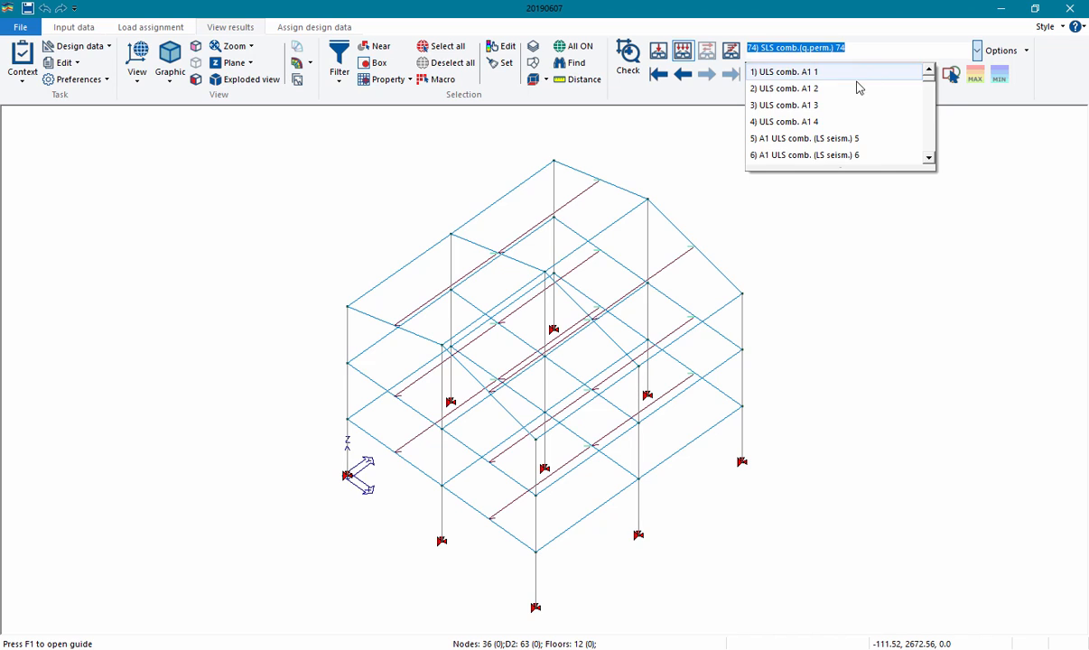
left_click(806, 73)
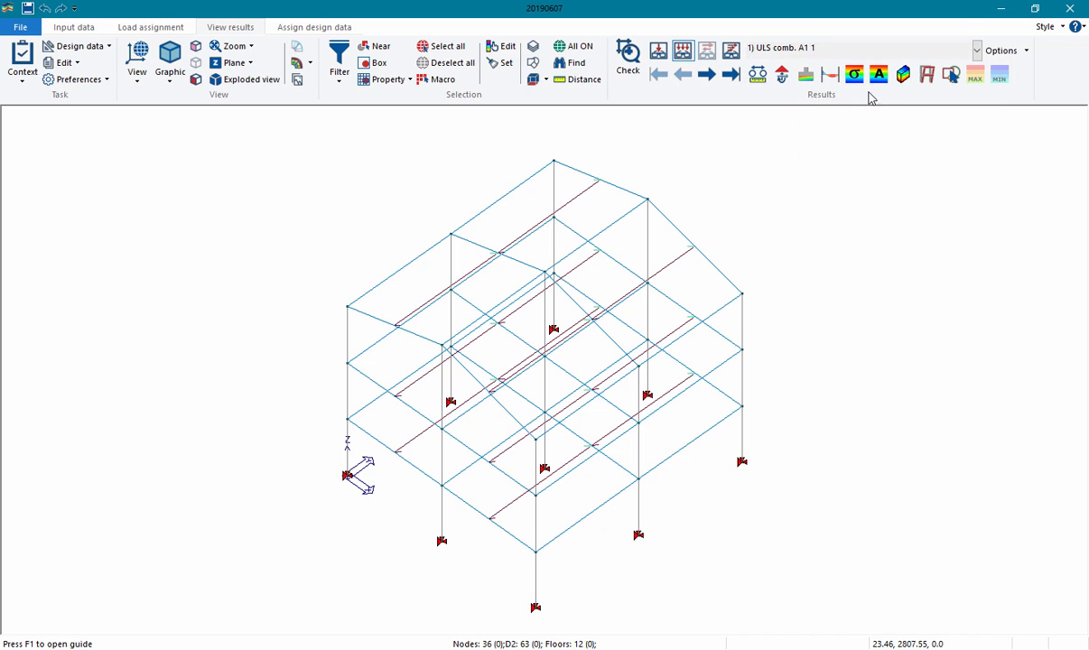
left_click(929, 77)
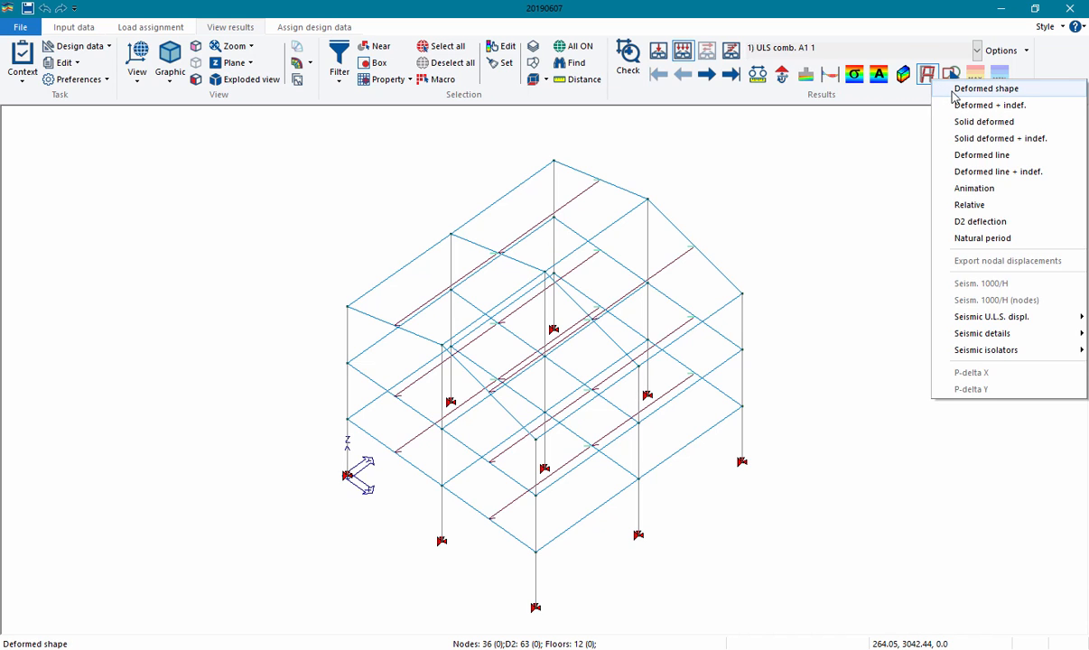
left_click(953, 90)
left_click_drag(7, 13, 169, 174)
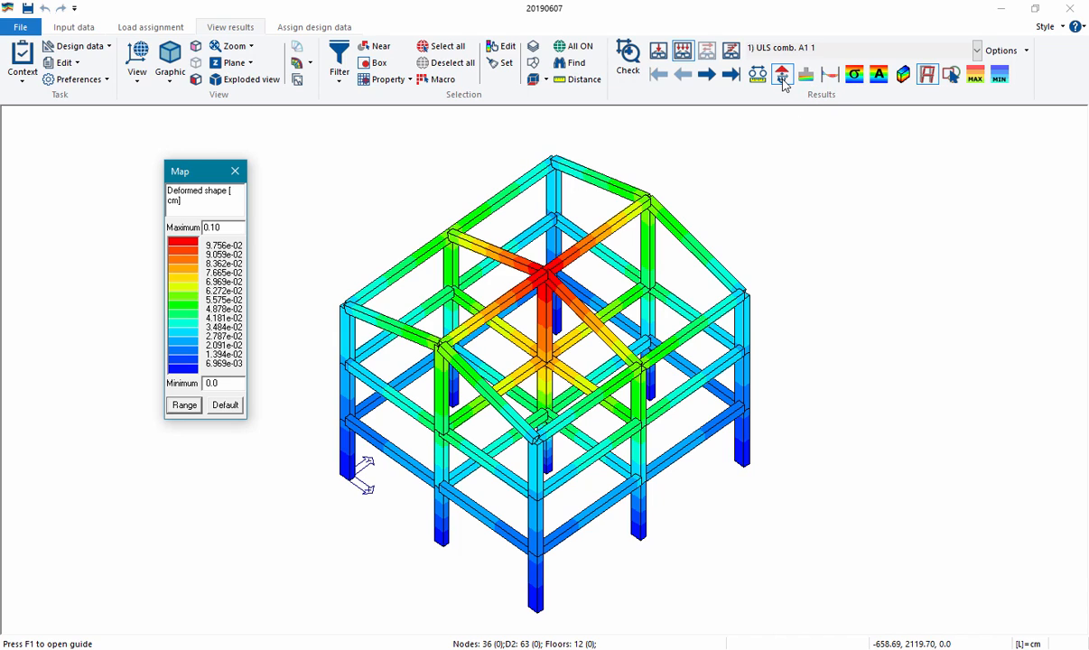
- Display the Fy actions at the base supports and the Bending 3-3 diagrams of the members
left_click(782, 75)
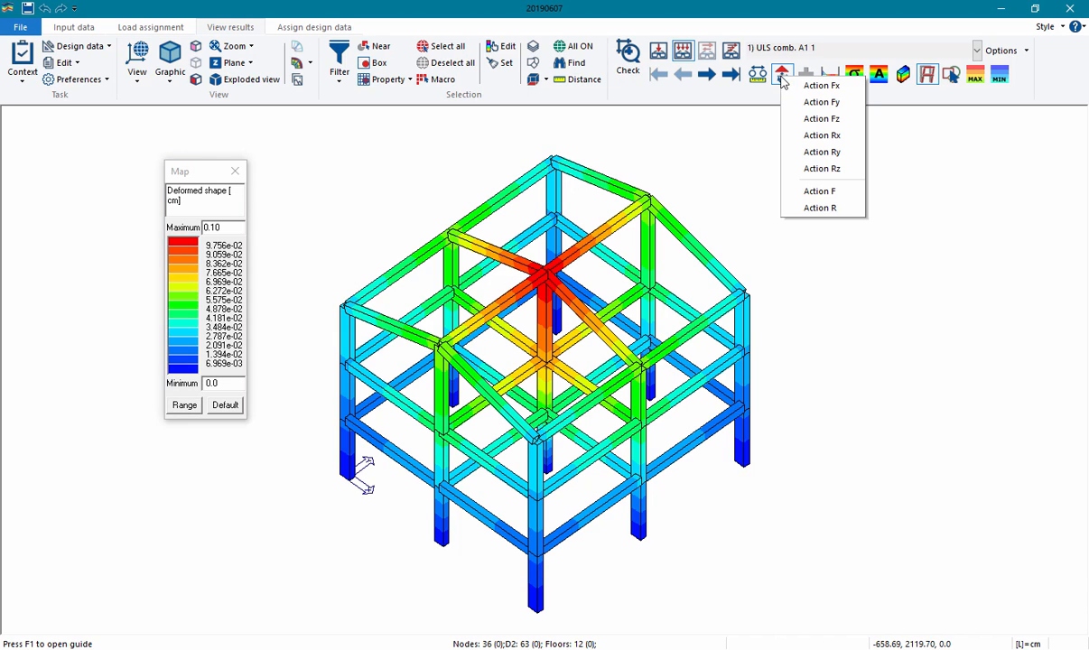
left_click(817, 102)
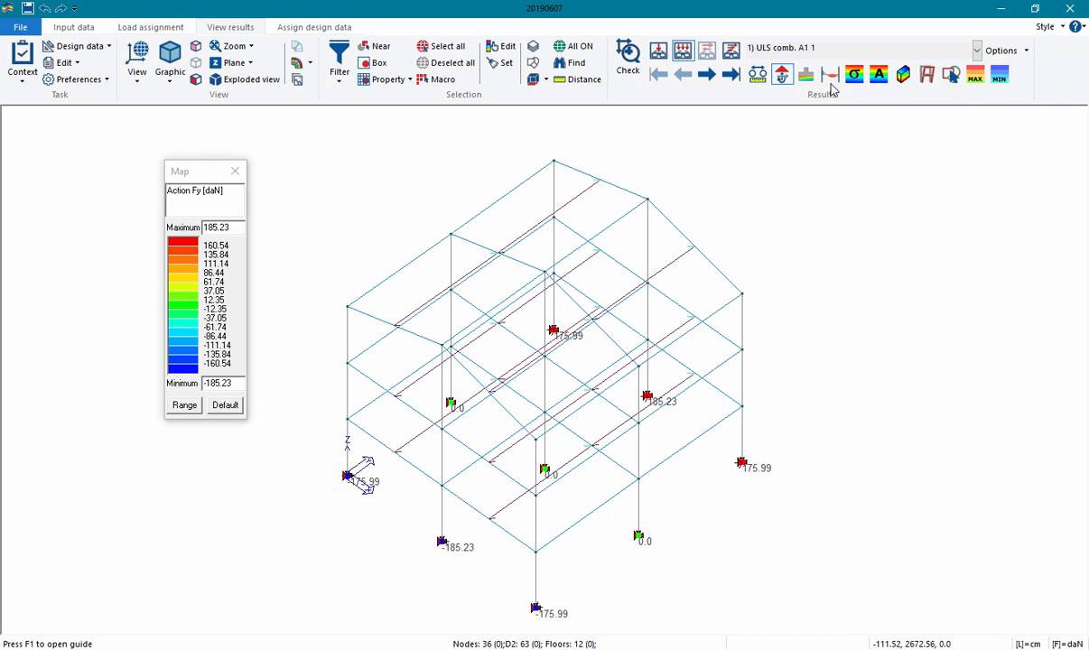
left_click(830, 75)
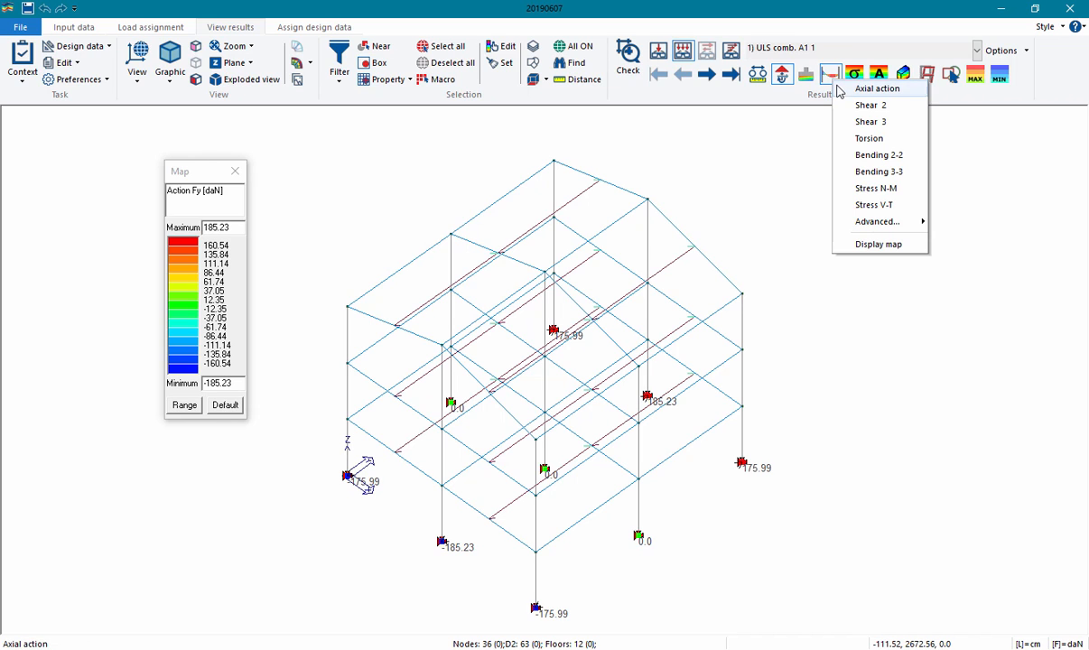
left_click(879, 171)
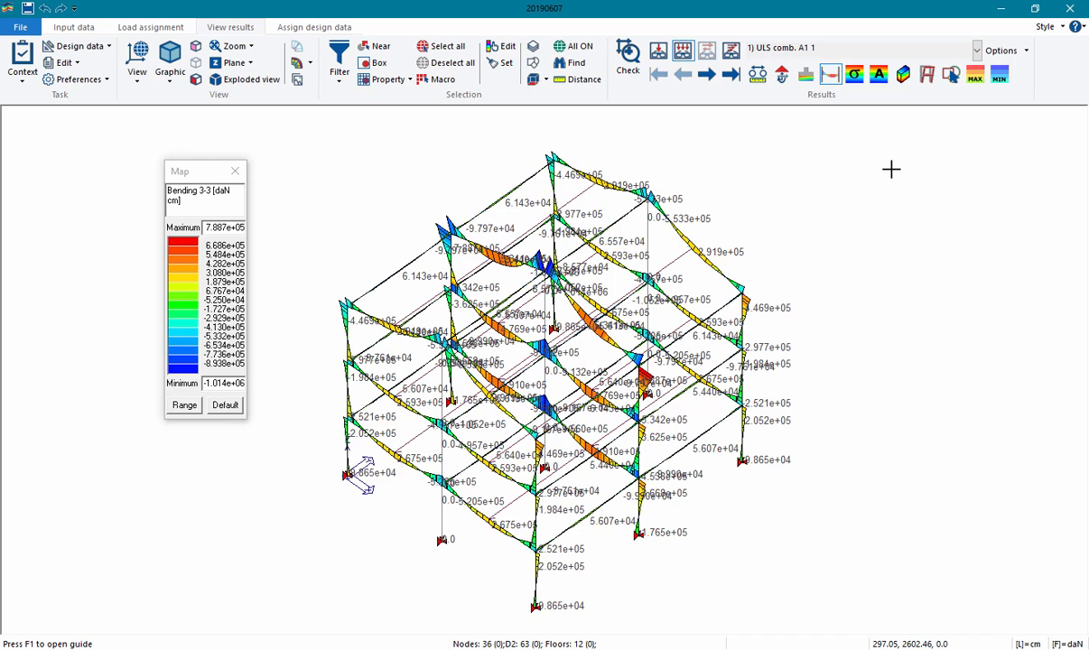
- View the Bending 3-3 diagrams for the seismic combinations A1 ULS comb. (LS seism.) 9 and 10
left_click(974, 52)
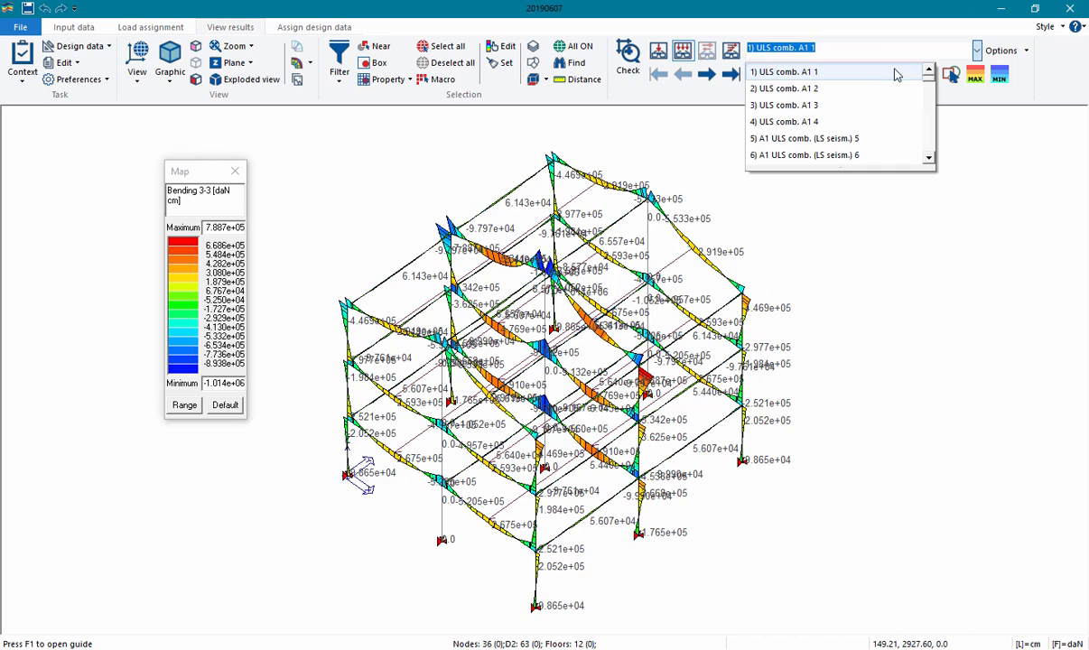
scroll(853, 135, "down", 2)
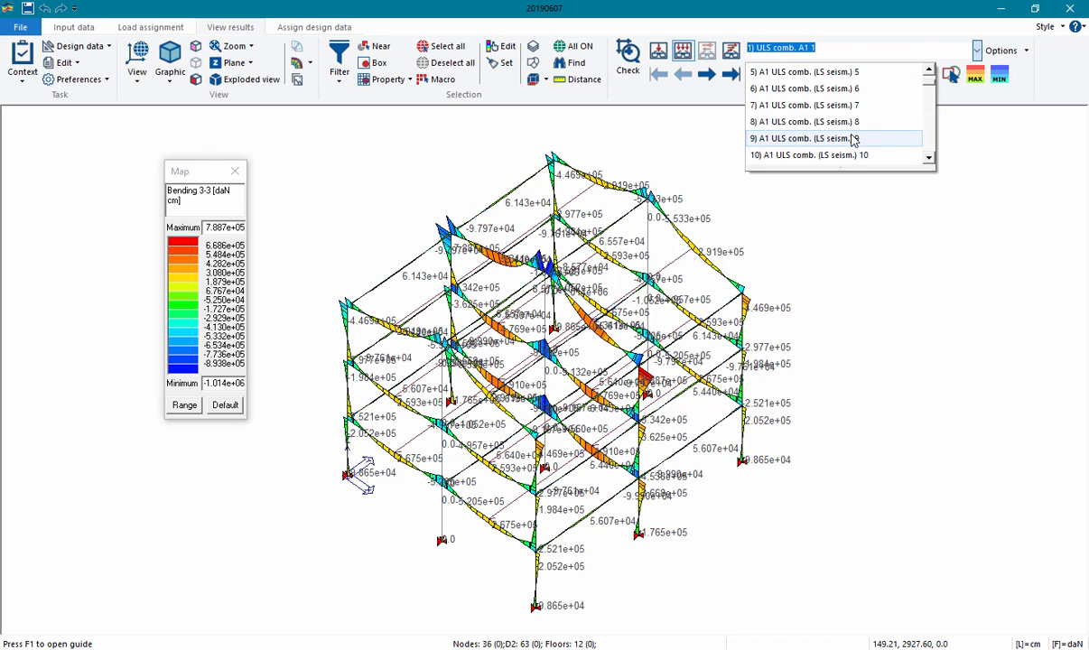
left_click(853, 138)
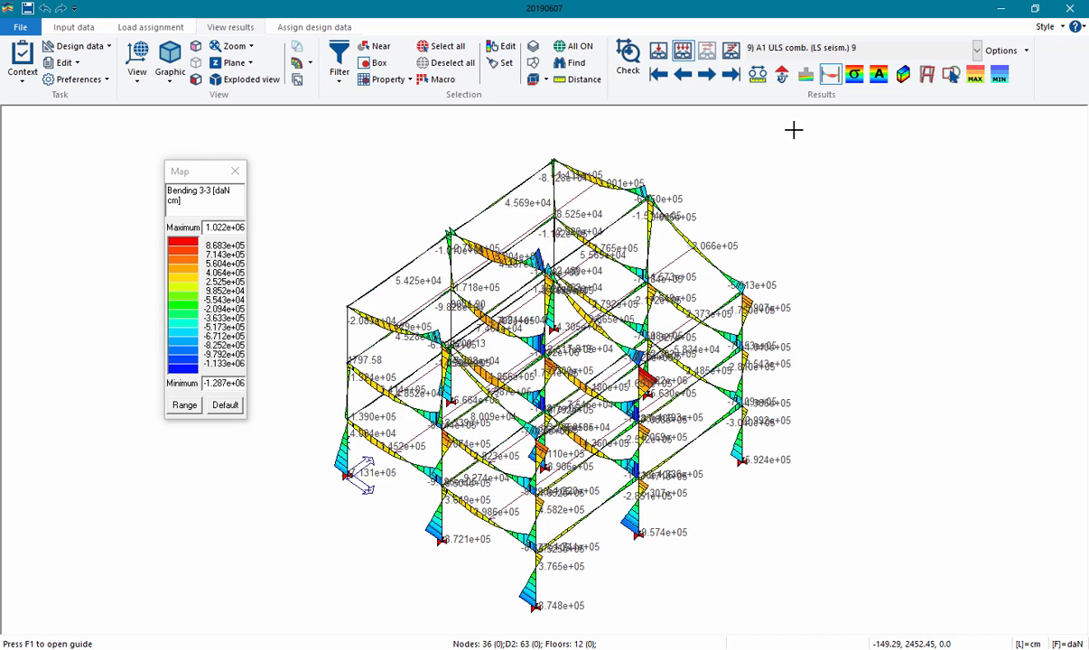
left_click(976, 75)
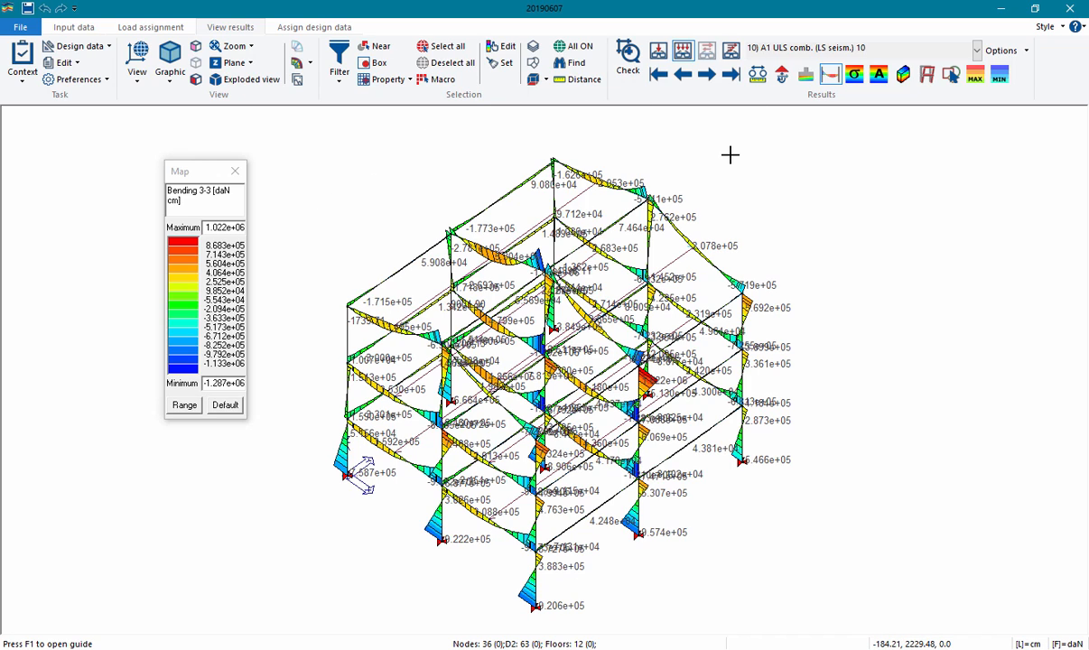
- Switch to the design data context, select all elements and perform their Limit States design, acknowledging the warning
left_click(341, 30)
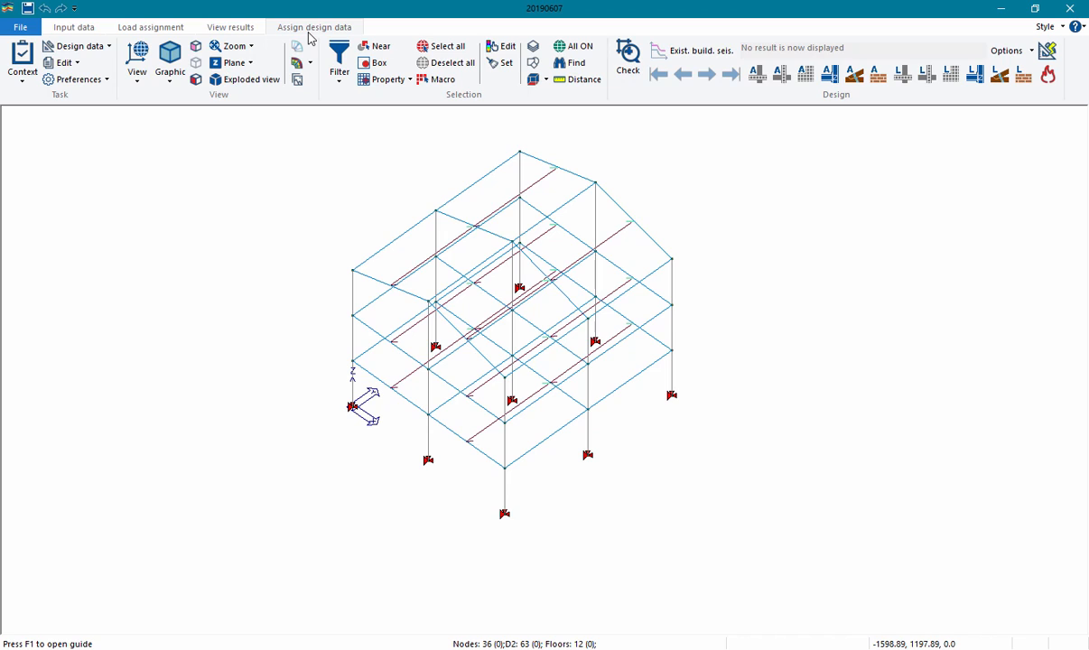
left_click(446, 52)
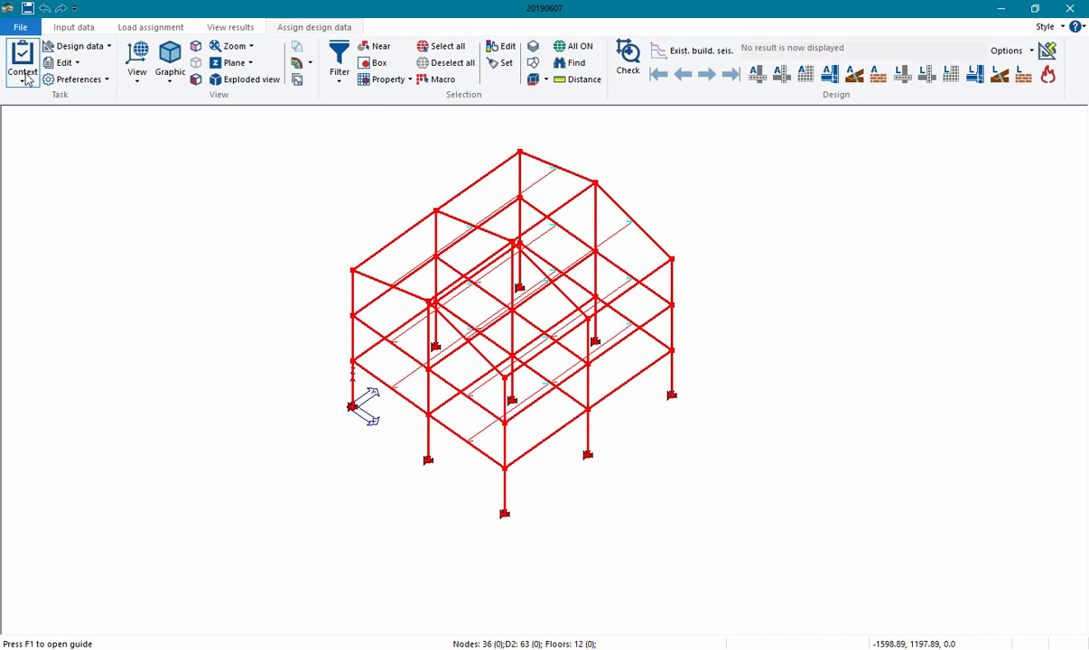
left_click(26, 79)
mouse_move(80, 239)
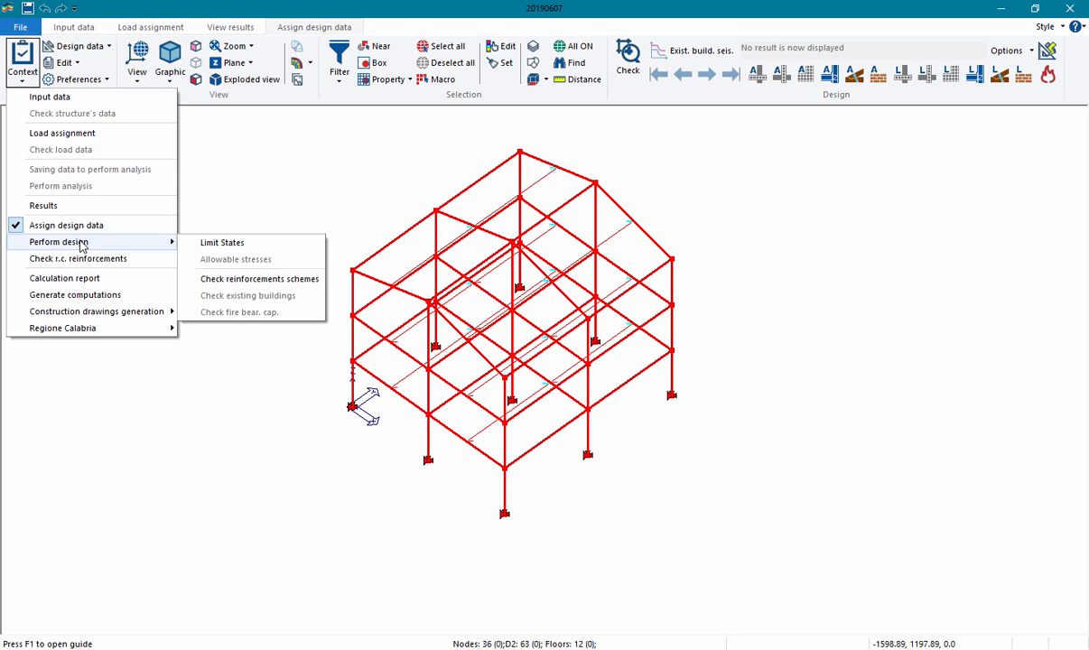
left_click(213, 242)
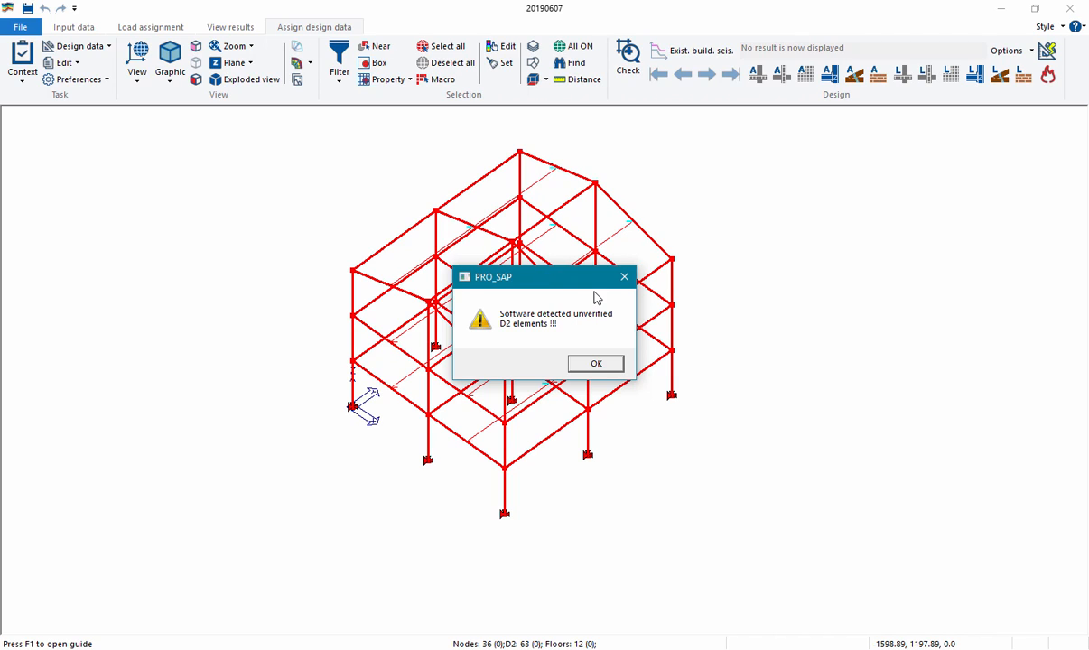
left_click(596, 365)
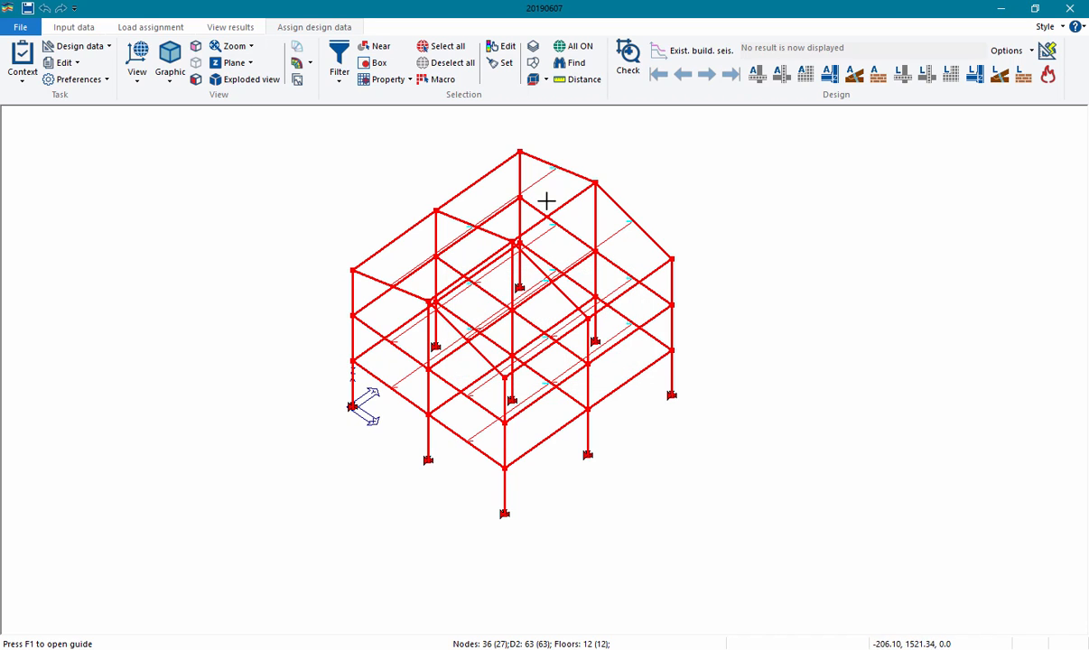
- Clear the selection and examine the concrete beams' U.L.S. design status and their N/M check
left_click(444, 62)
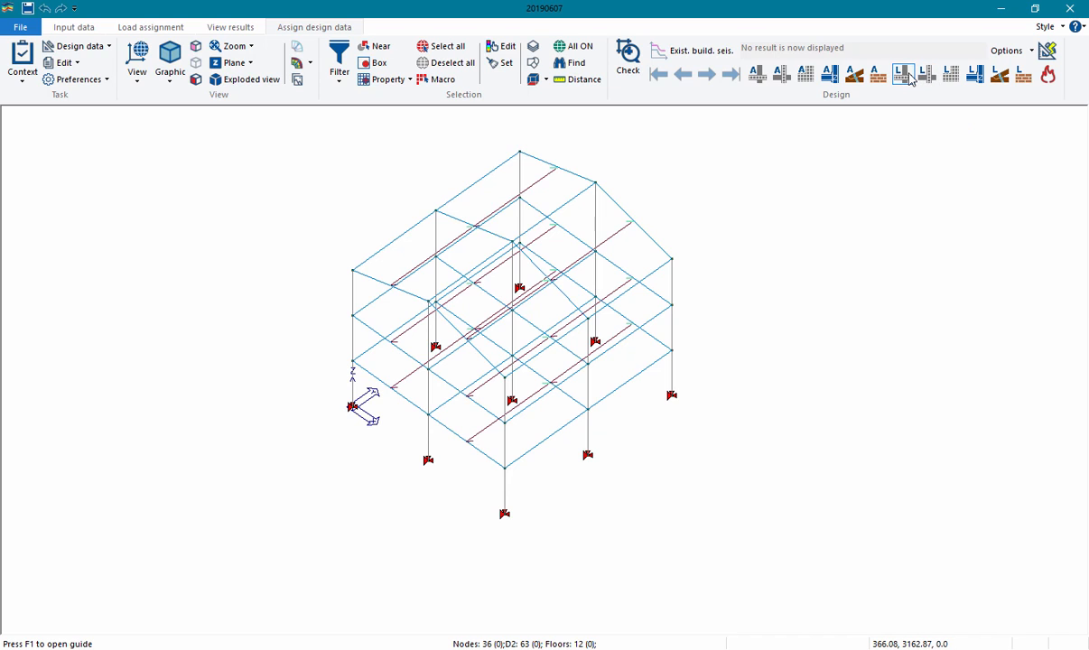
left_click(908, 74)
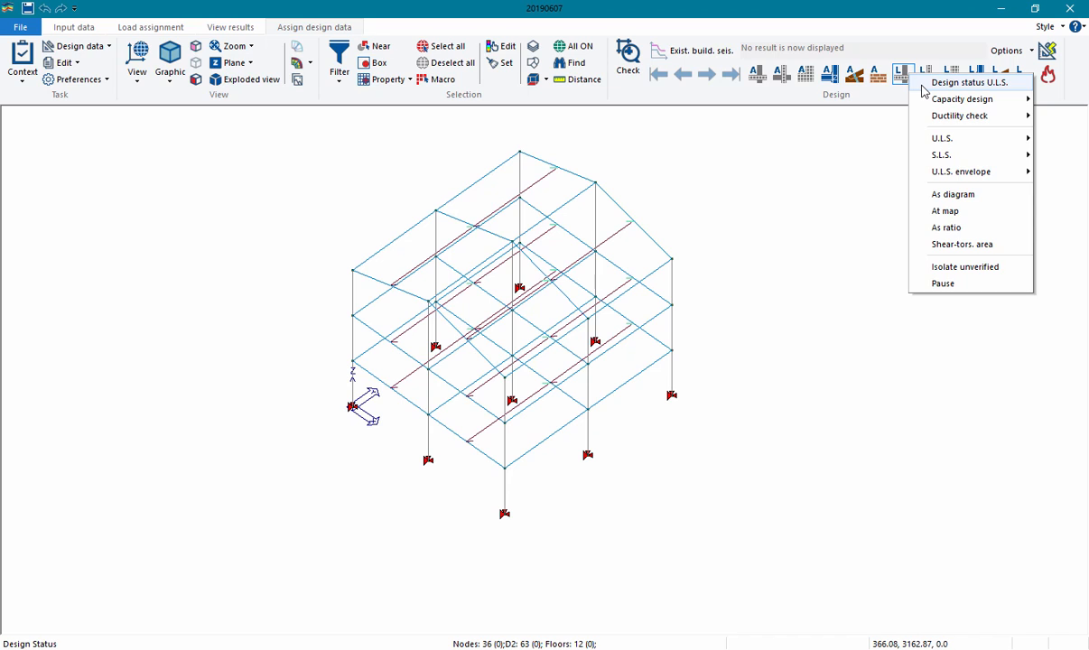
left_click(921, 86)
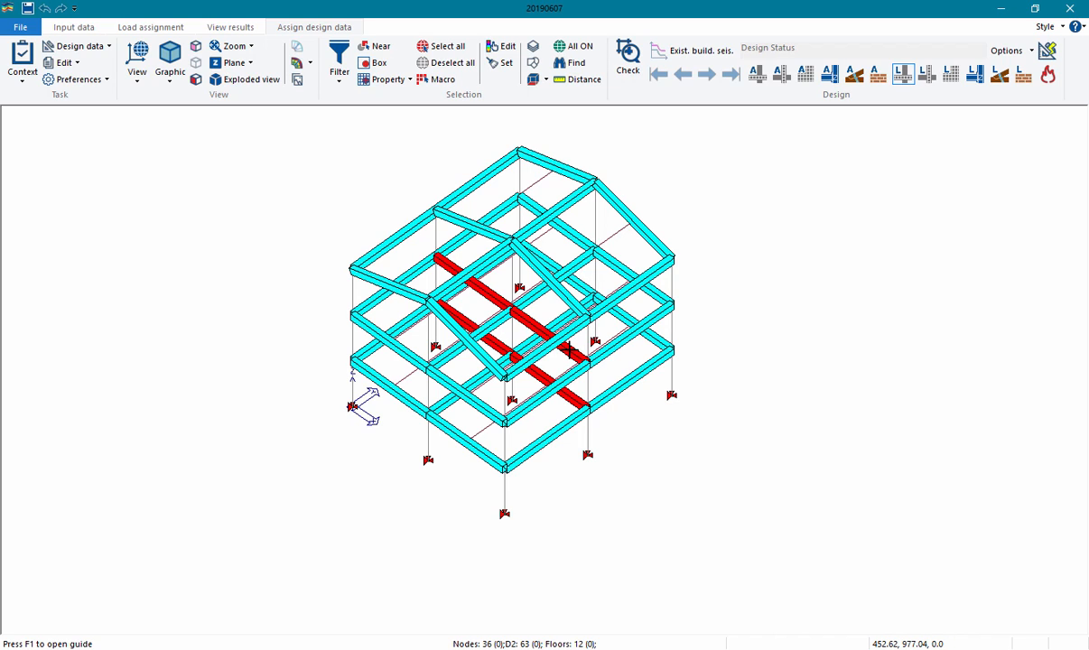
left_click(905, 77)
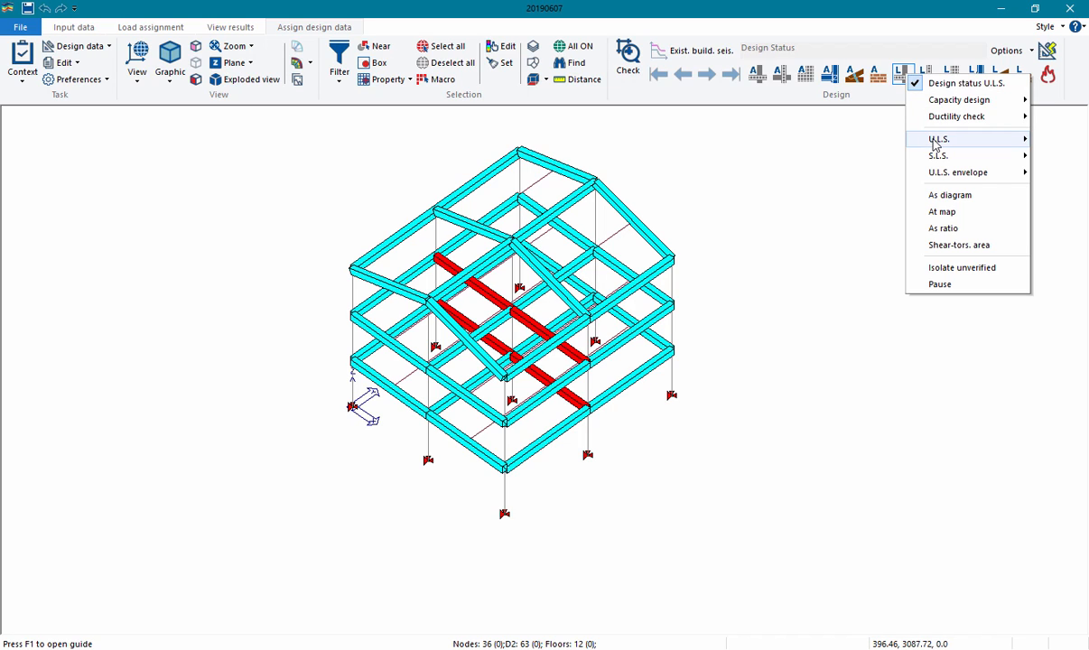
mouse_move(937, 143)
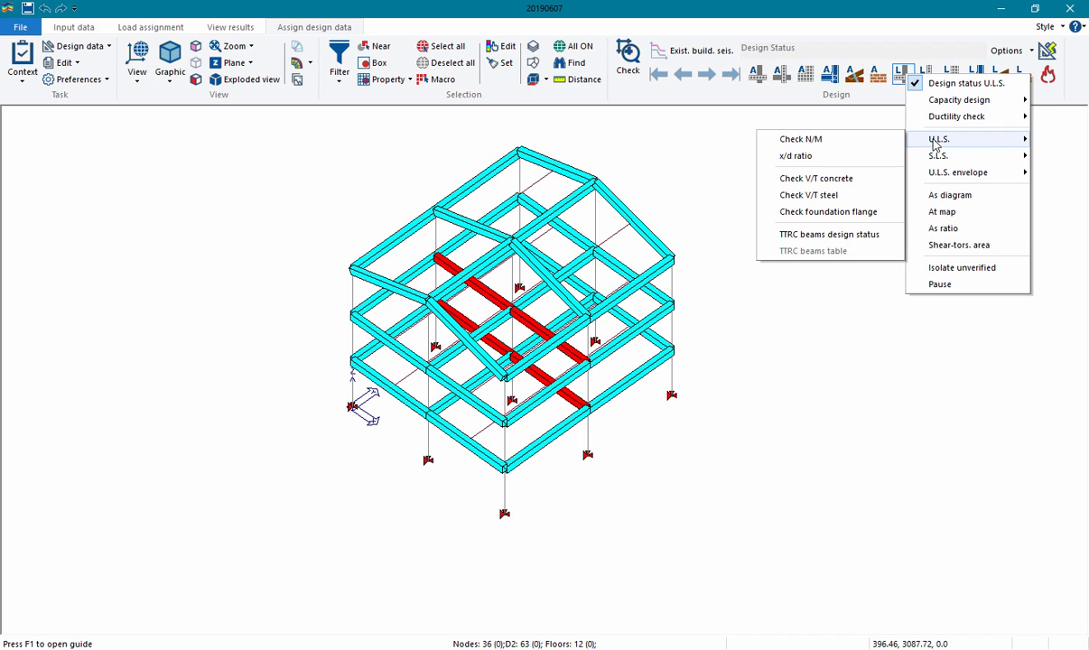
left_click(866, 146)
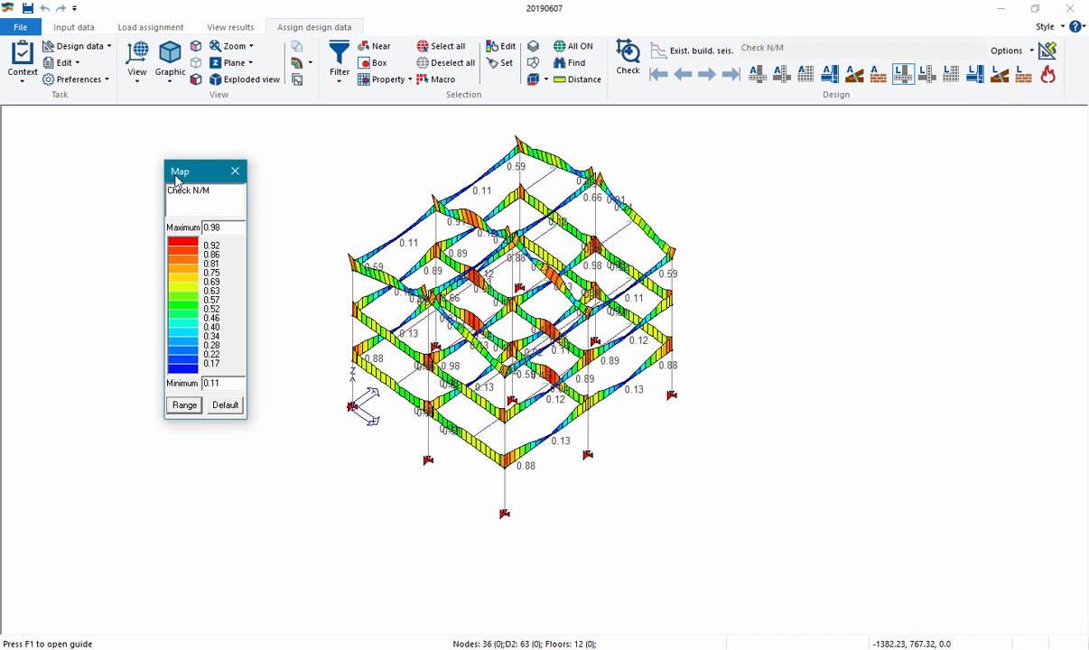
- Examine the concrete beams' U.L.S. Check V/T concrete map and their As diagram
left_click_drag(175, 179, 225, 171)
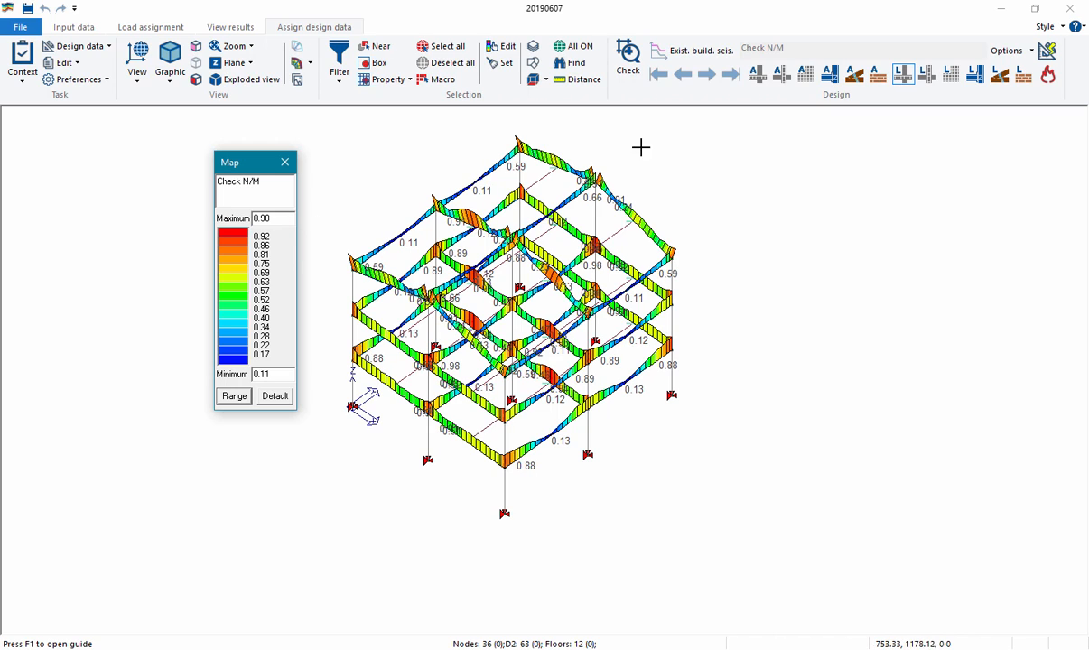
double_click(276, 219)
left_click(905, 76)
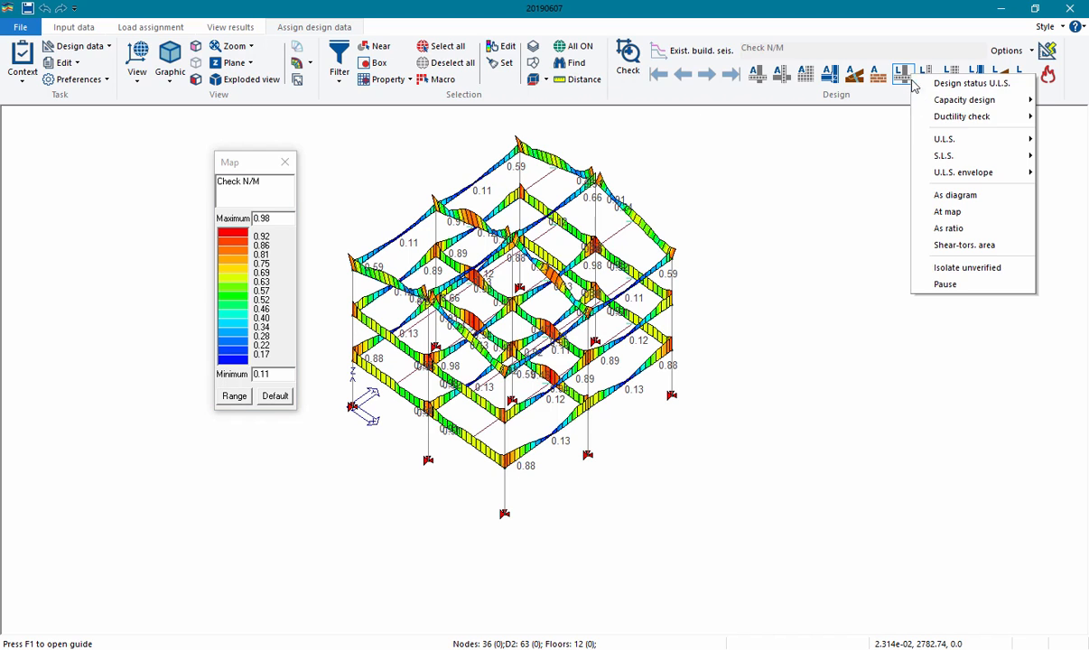
mouse_move(939, 144)
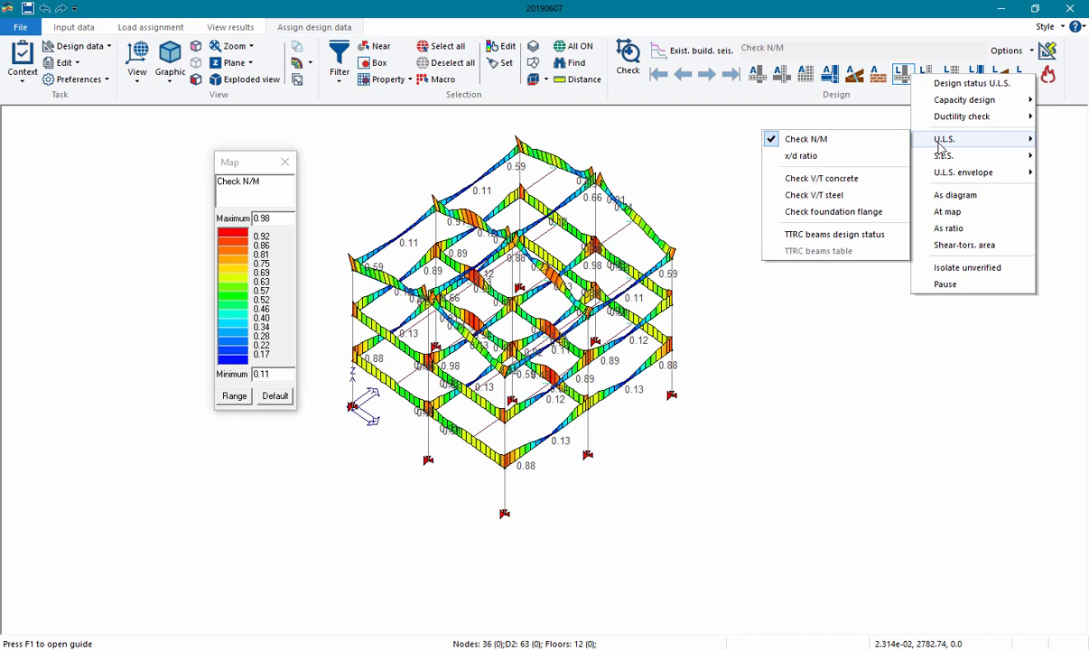
left_click(873, 181)
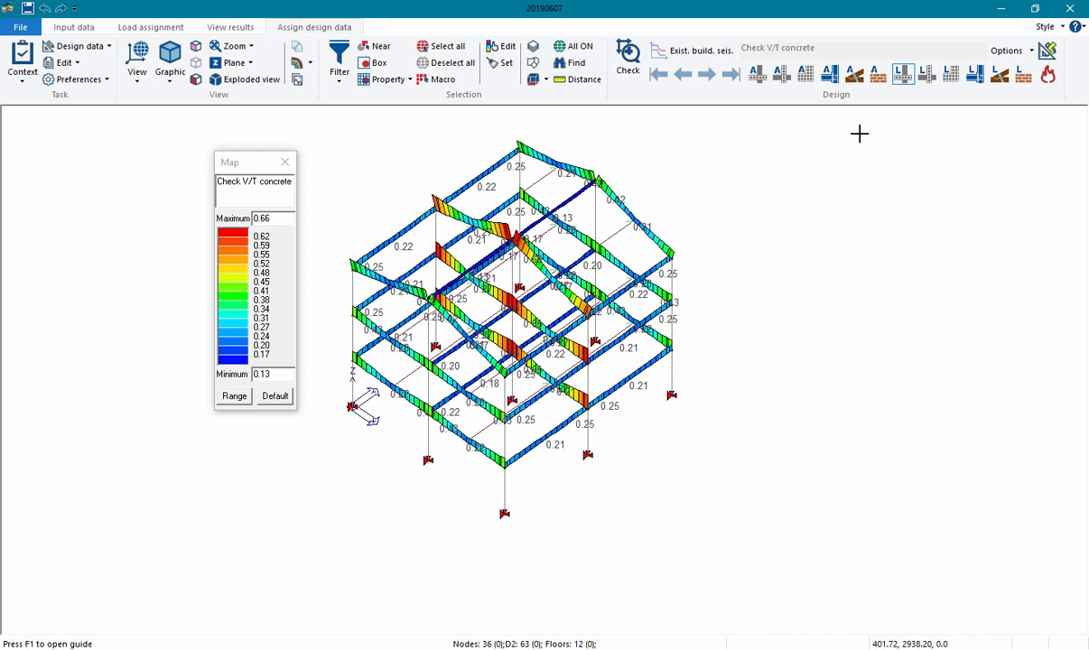
left_click(906, 80)
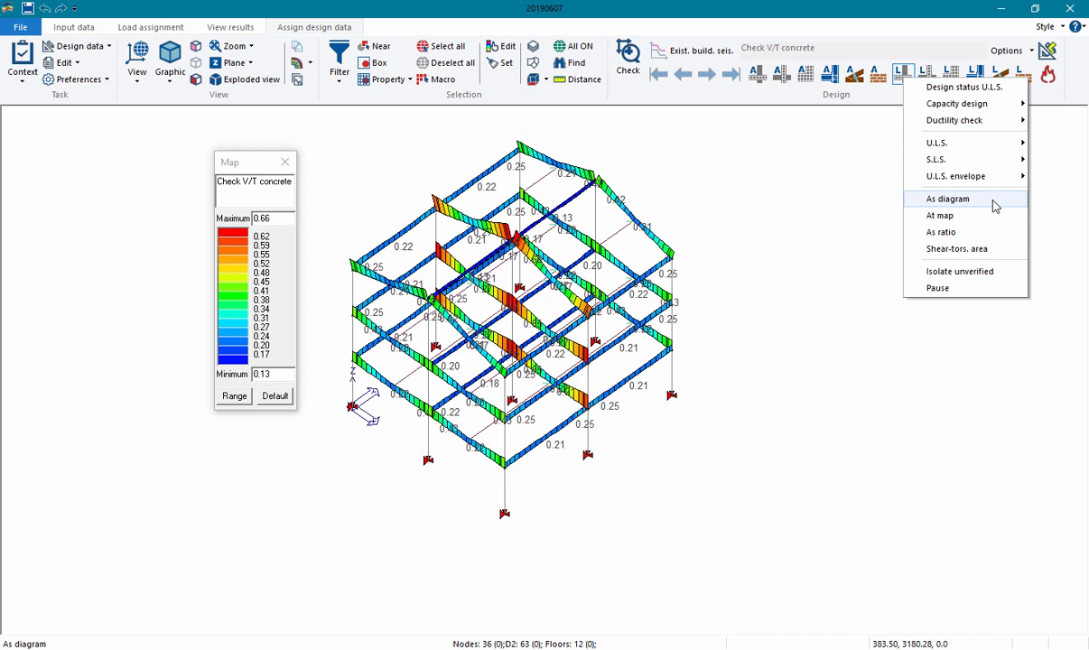
left_click(948, 199)
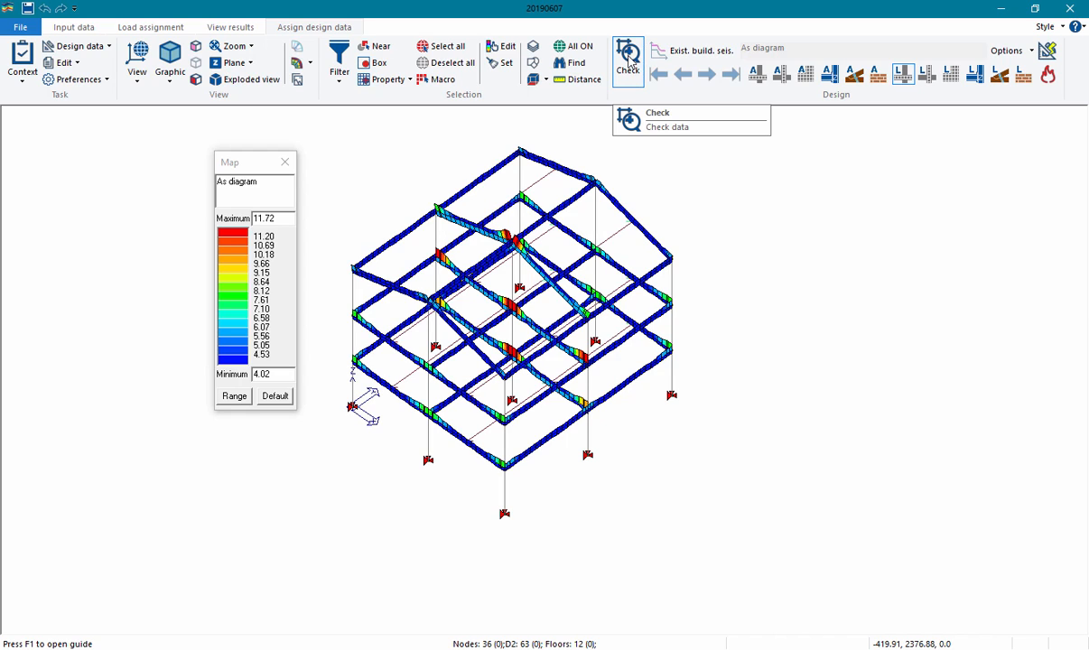
- Open the check details of the sloping edge roof beam and inspect its axial and shear stresses (ULS checks)
left_click(632, 79)
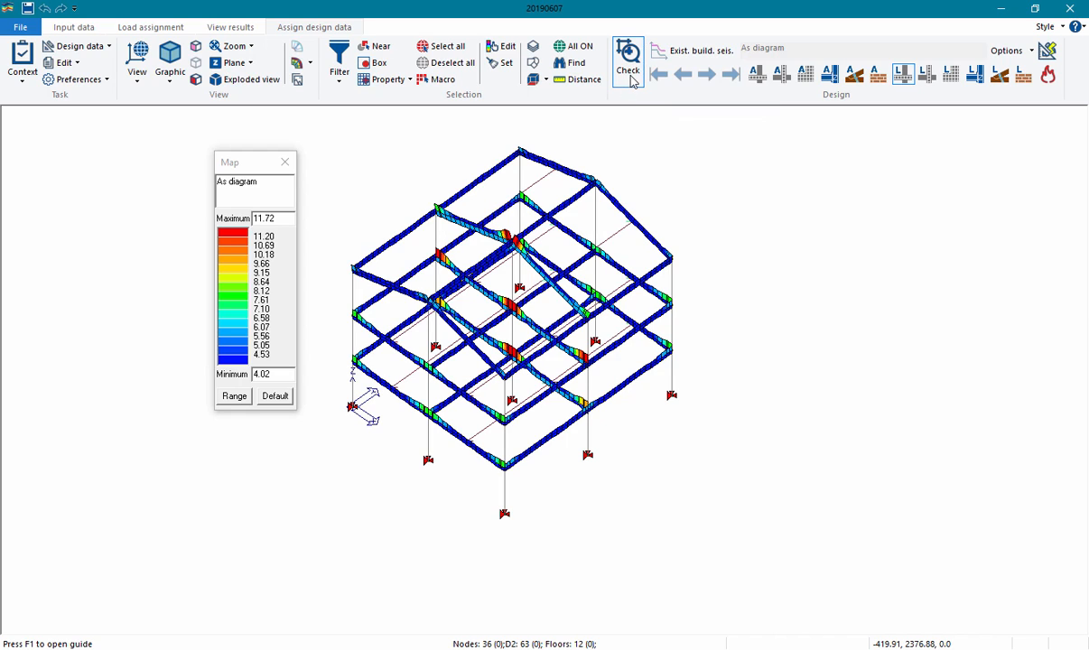
left_click(623, 211)
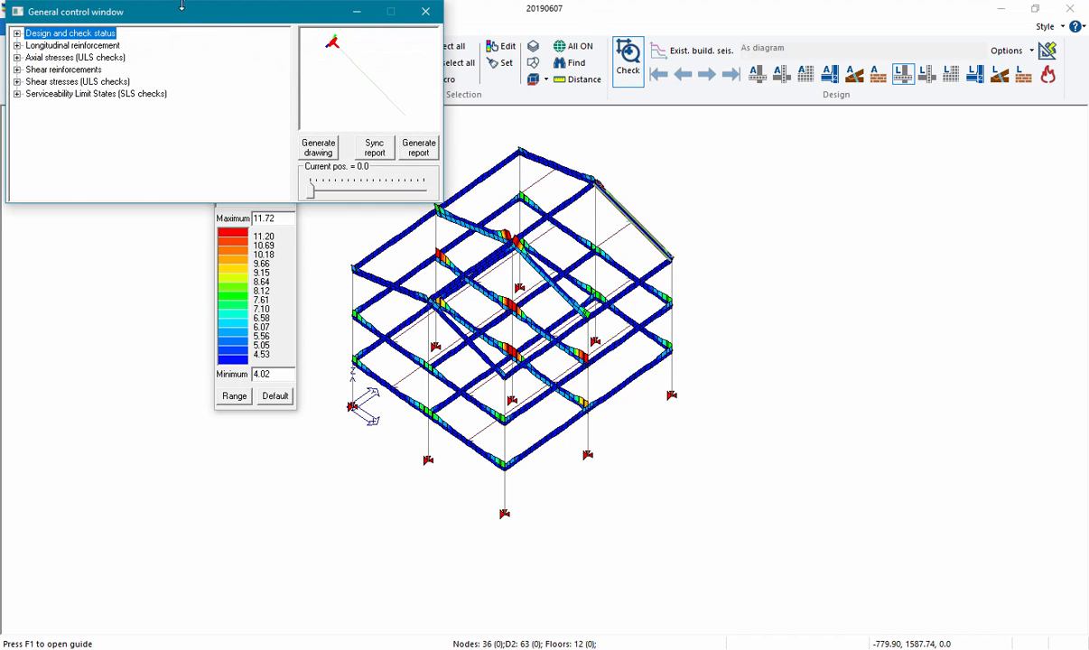
left_click_drag(180, 9, 462, 112)
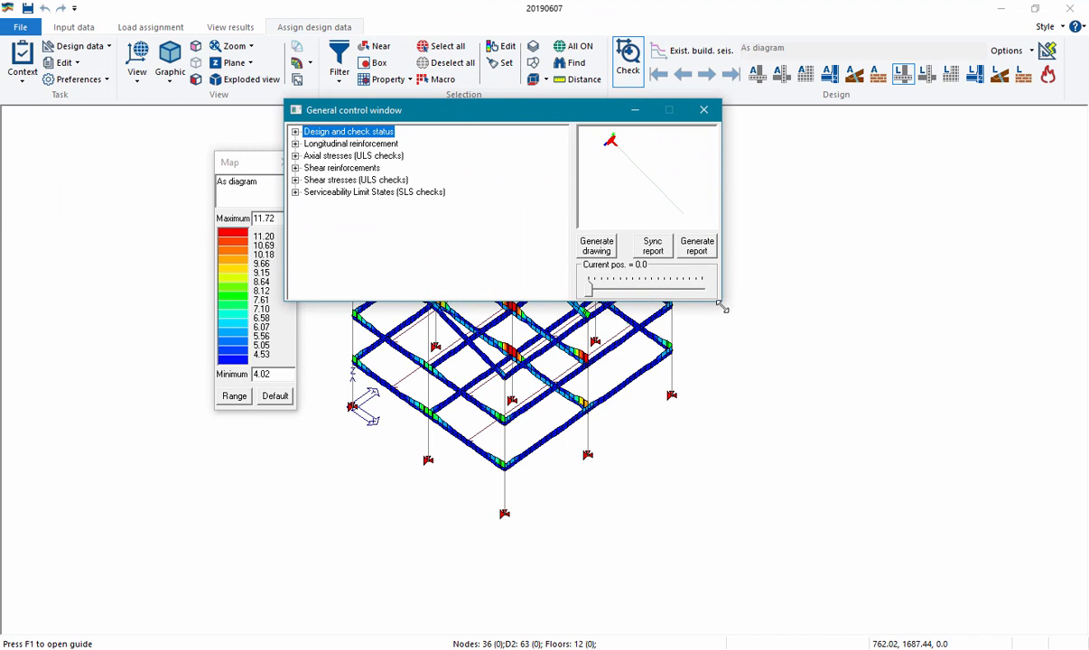
left_click_drag(720, 299, 884, 439)
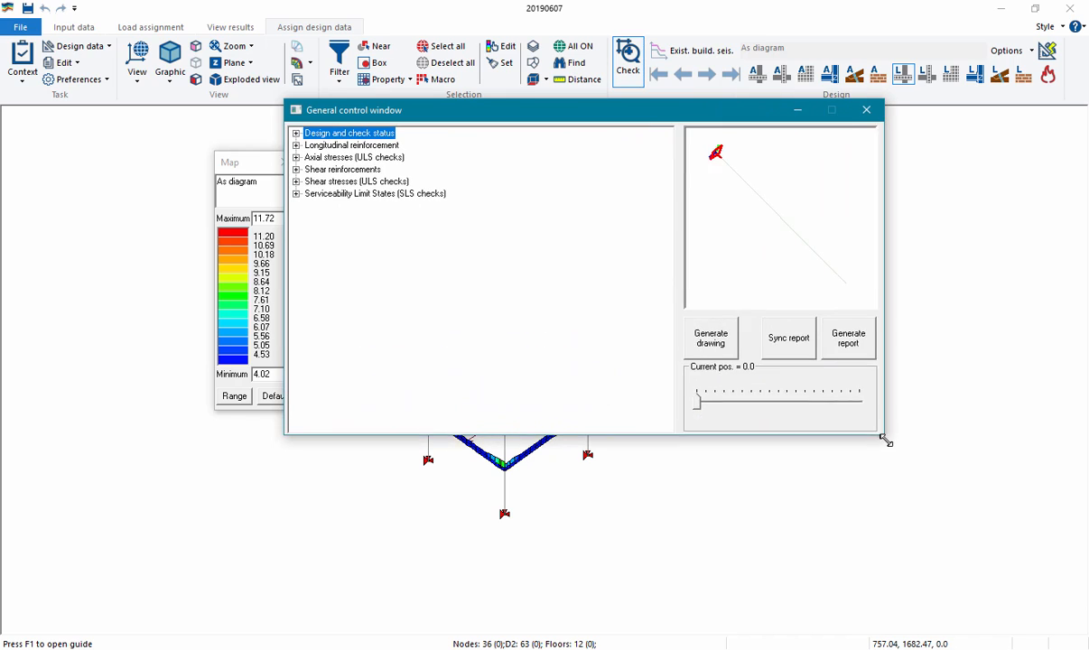
left_click(296, 157)
left_click(357, 170)
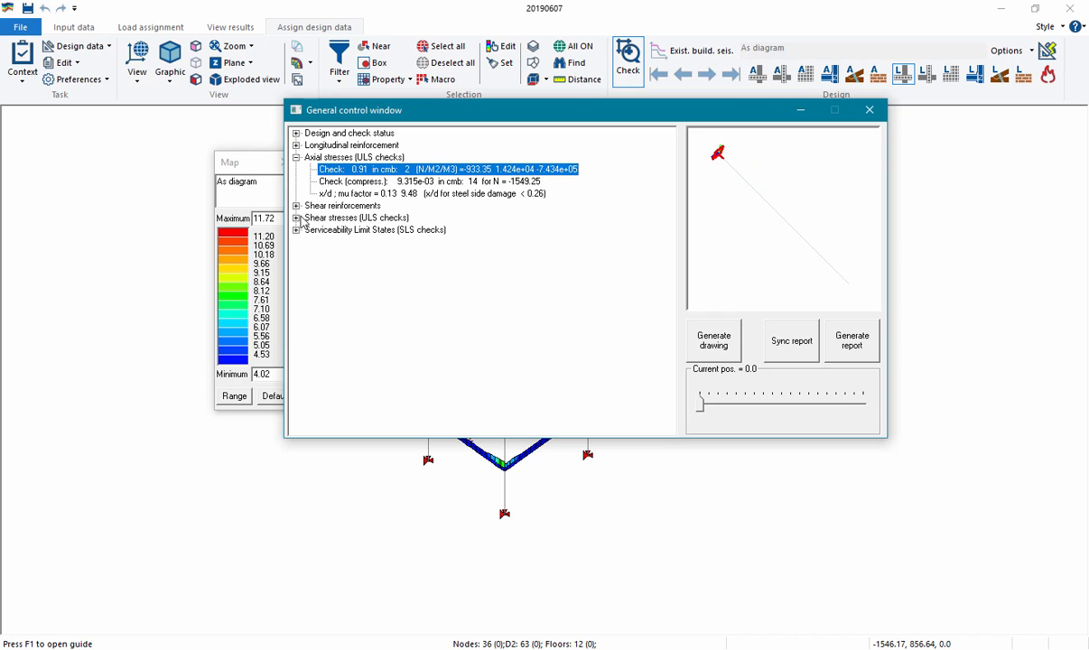
left_click(296, 218)
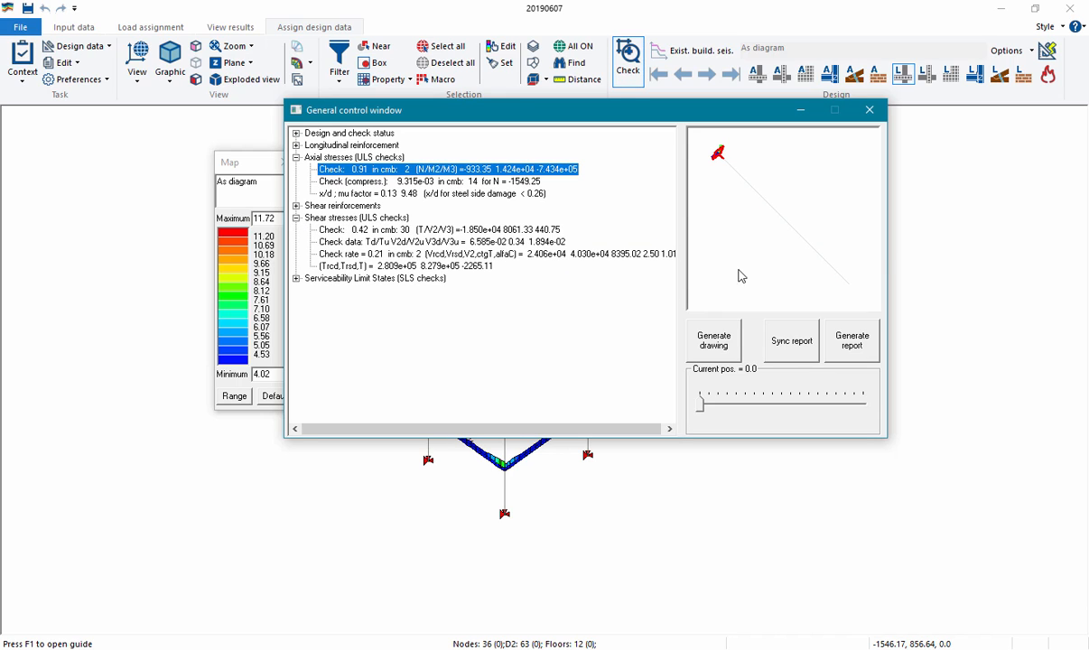
left_click_drag(889, 247, 935, 175)
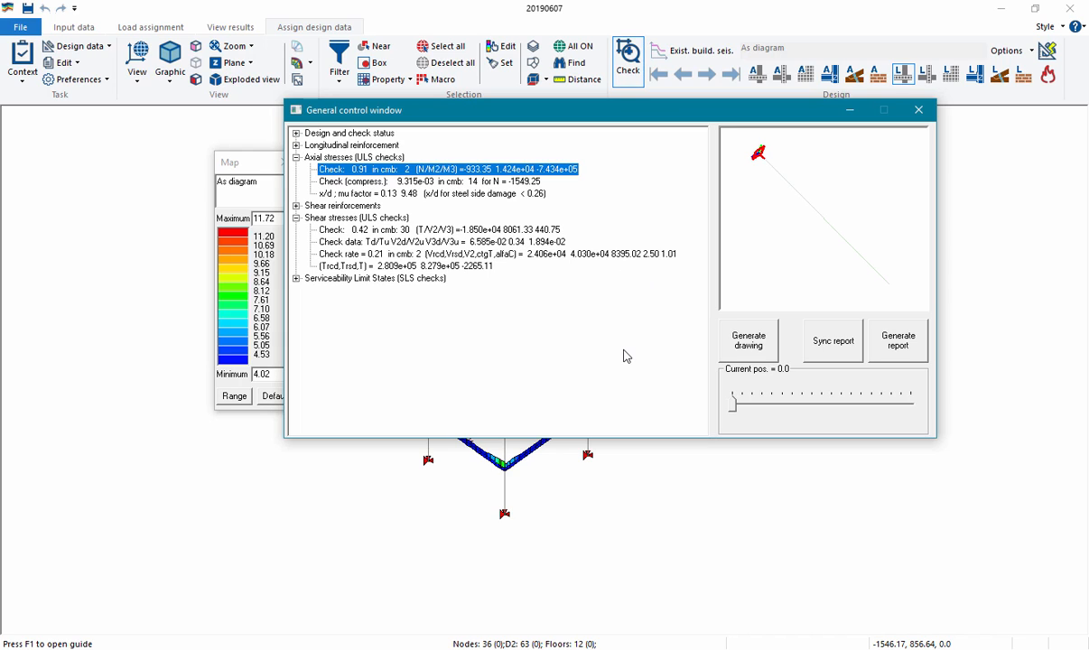
- Move the current position to the roof beam's far end at 522.02 to read its checks, and close the control window
left_click(734, 410)
left_click_drag(738, 410, 923, 399)
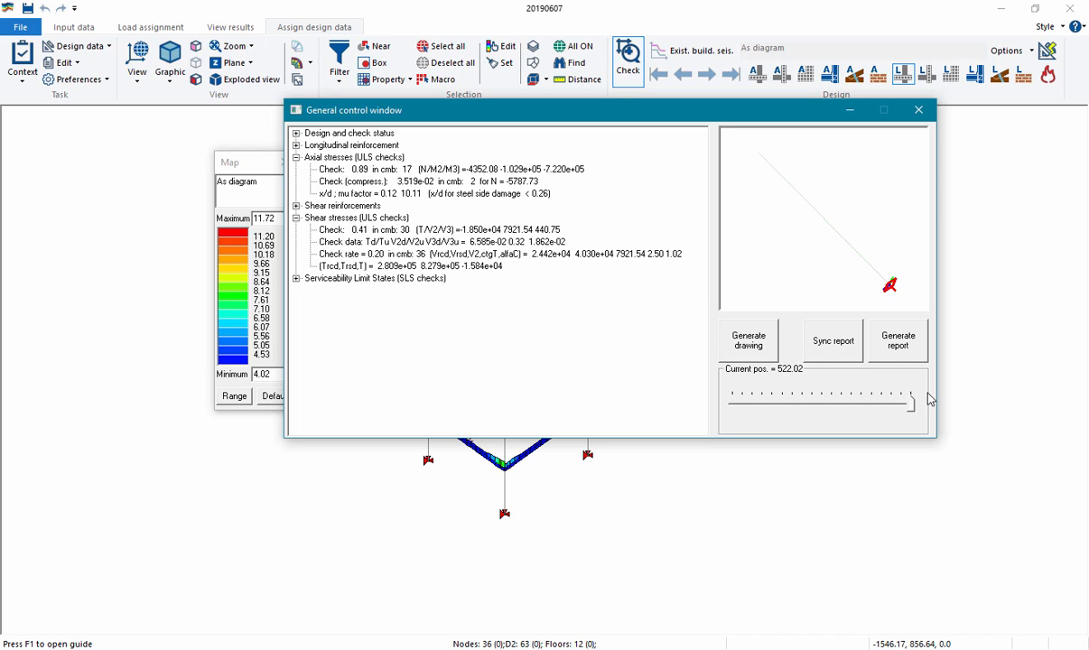
left_click(919, 110)
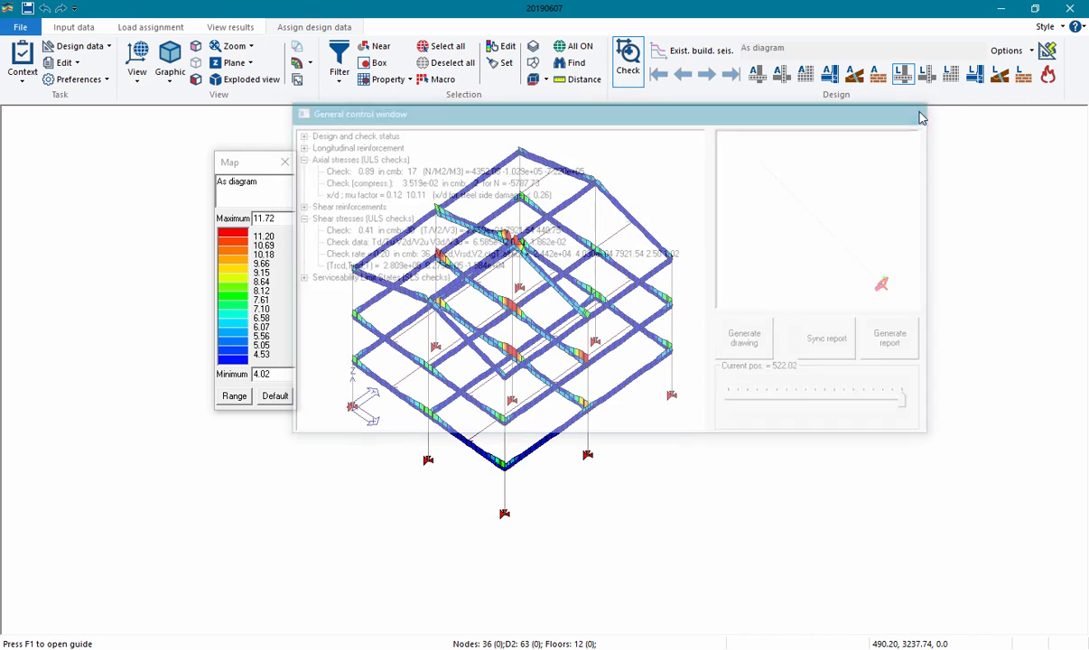
- Examine the concrete columns' U.L.S. design status and their N/M check
left_click(927, 73)
left_click(941, 82)
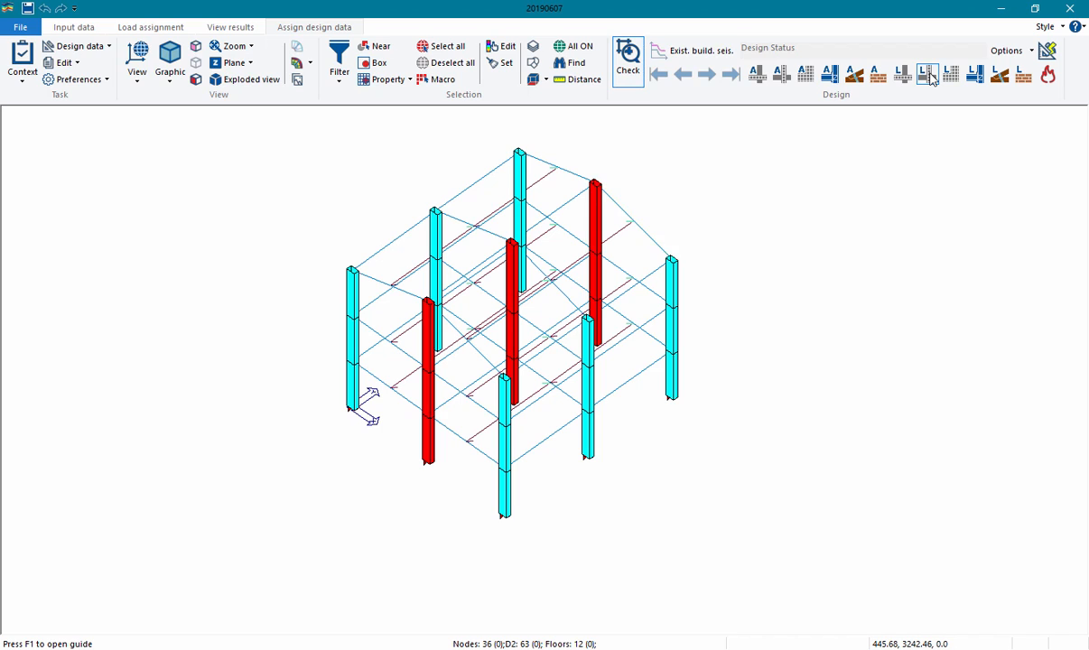
left_click(931, 78)
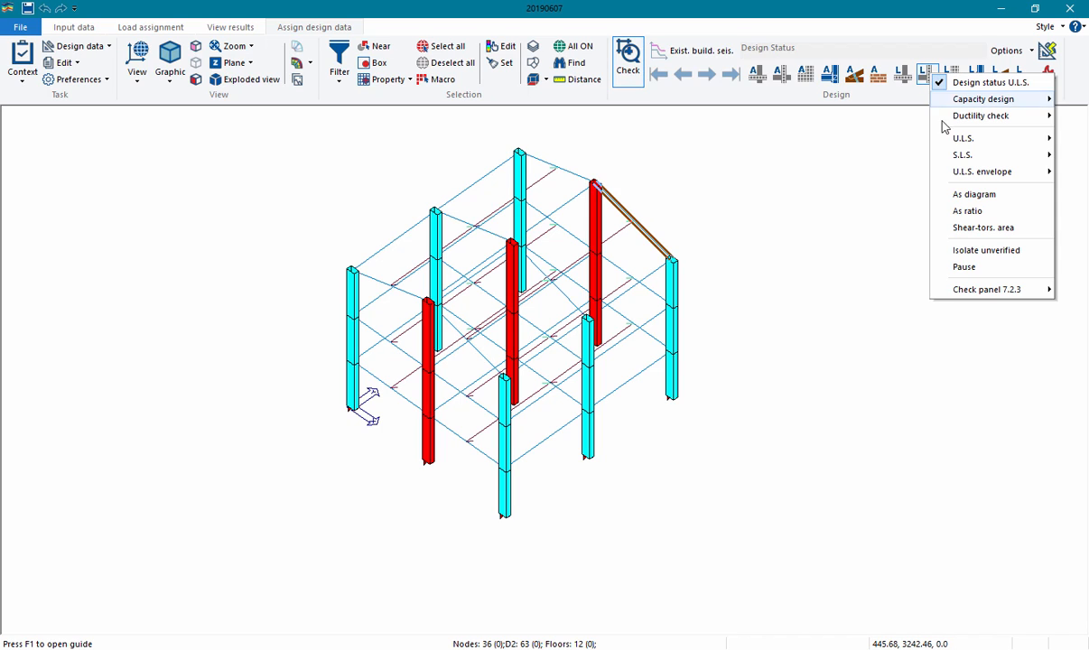
mouse_move(943, 138)
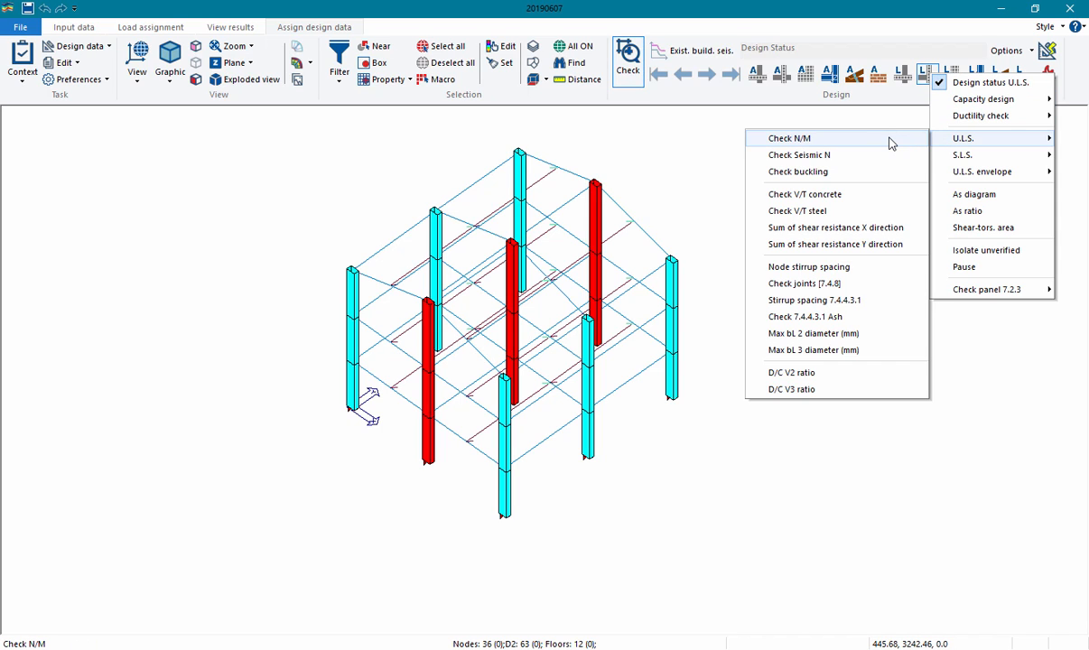
left_click(889, 141)
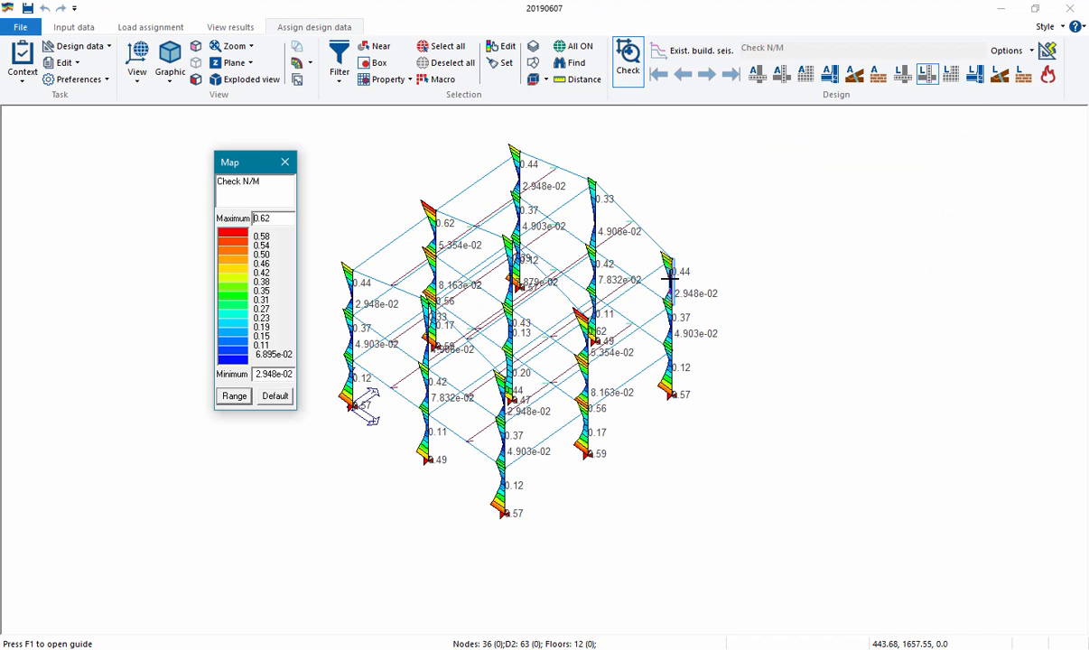
- Examine the columns' U.L.S. Check V/T concrete map and the Check joints [7.4.8] results
left_click(927, 74)
mouse_move(944, 152)
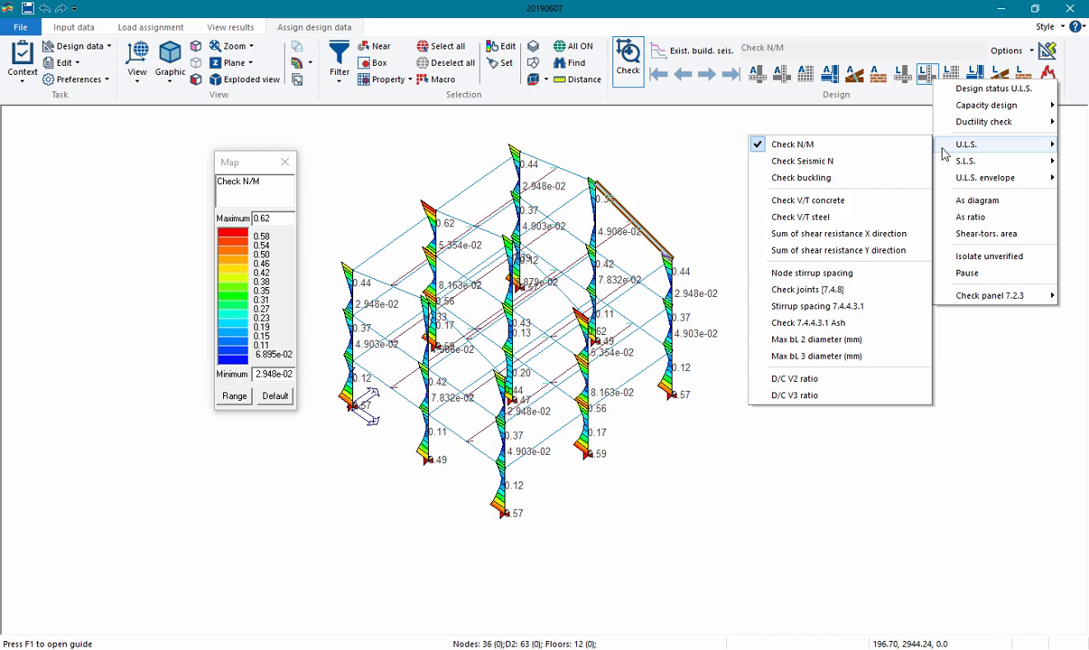
left_click(767, 189)
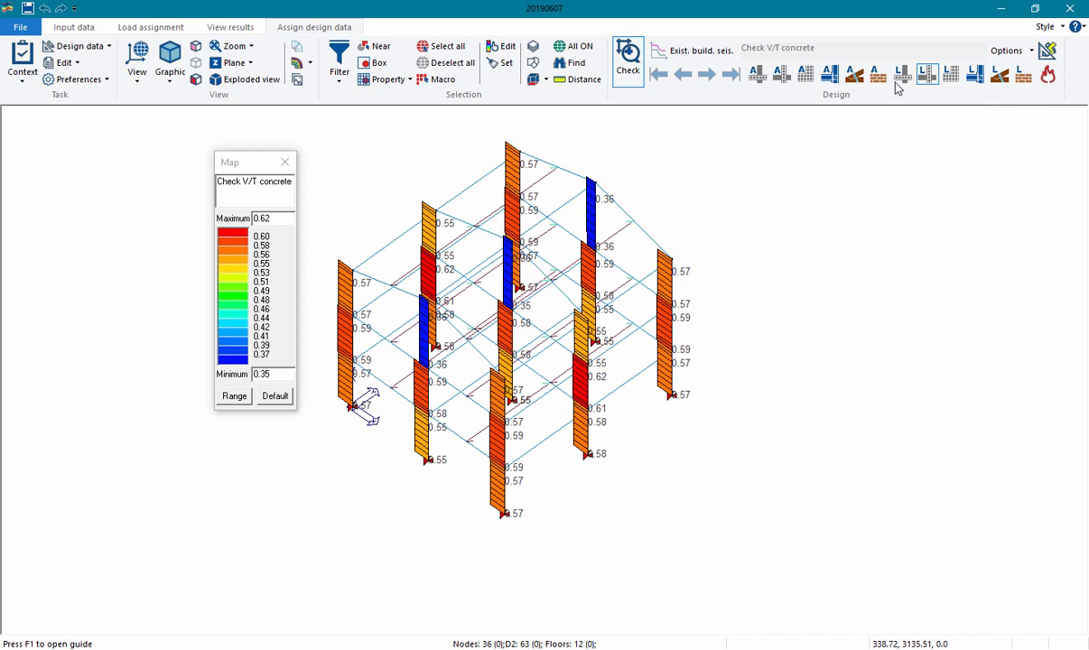
left_click(927, 74)
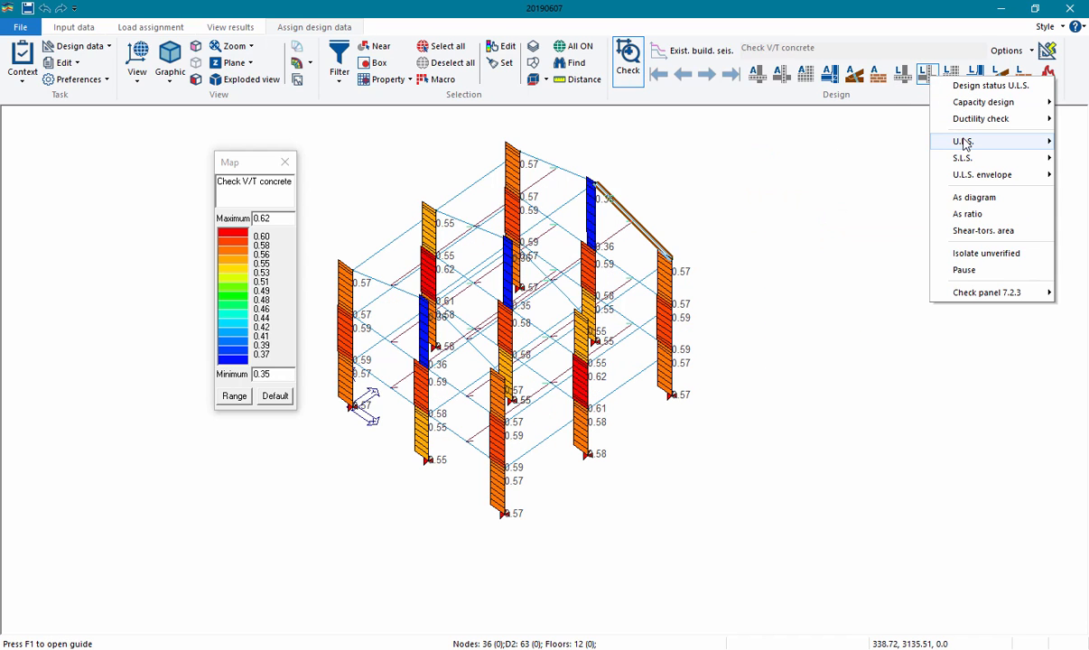
mouse_move(961, 142)
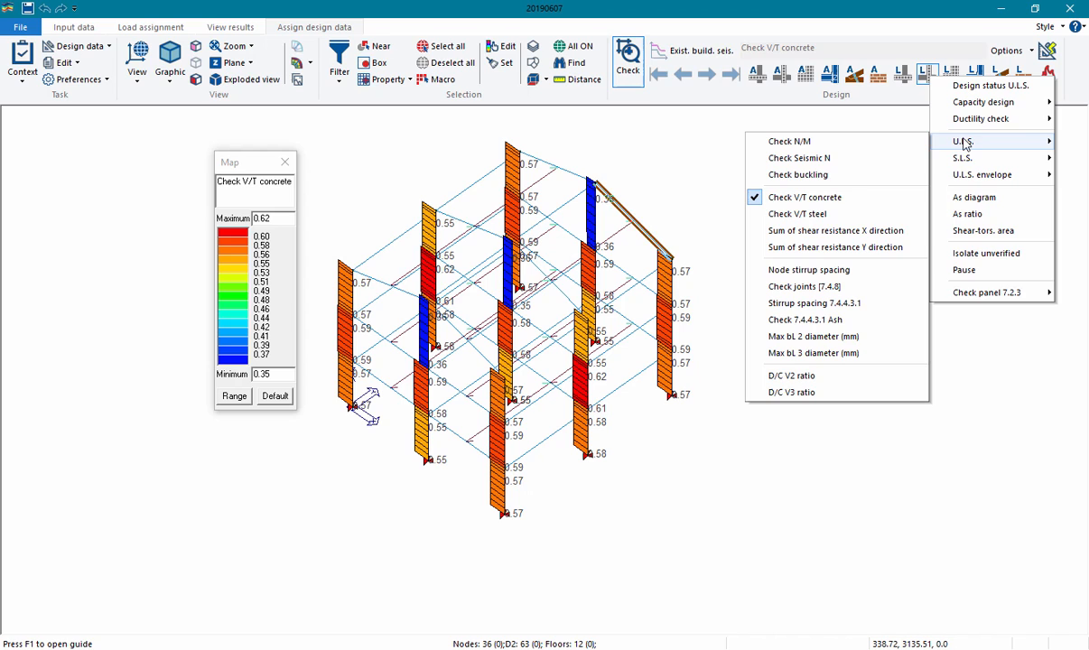
left_click(849, 289)
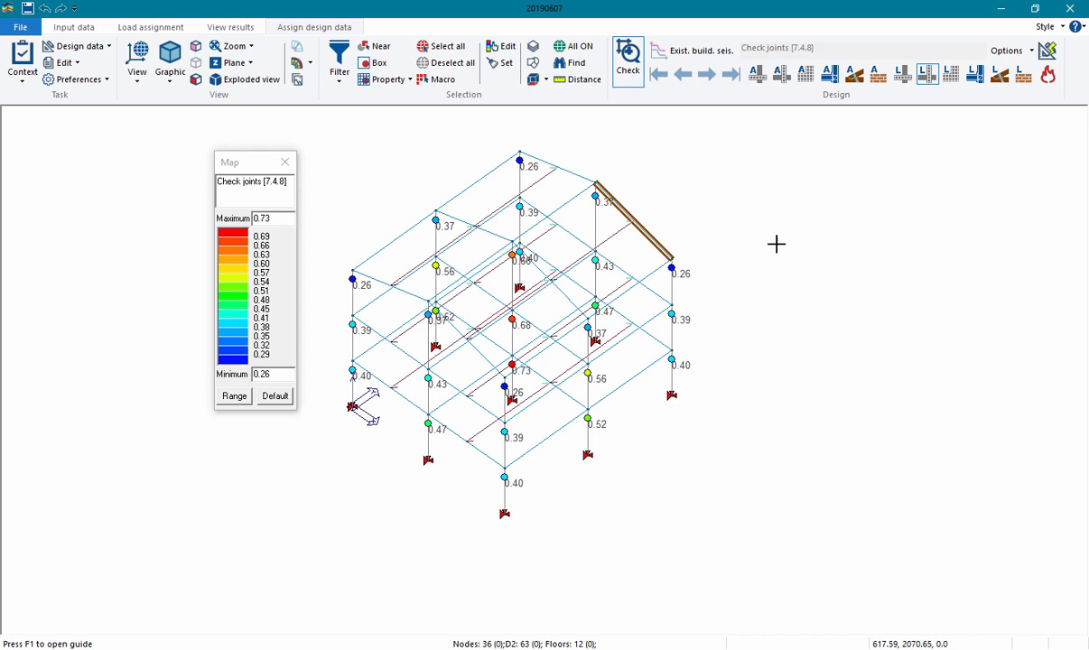
- Generate the reinforcement drawing of the first-level edge beam, adapting the drawing language, view it maximized and close it
left_click(628, 382)
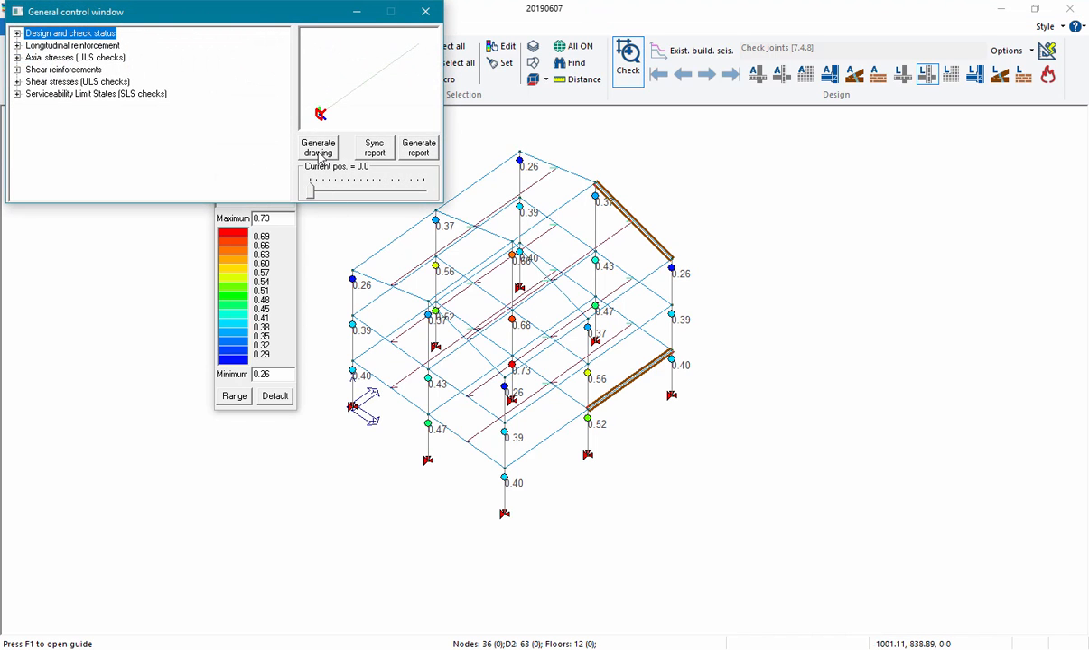
left_click_drag(254, 21, 371, 112)
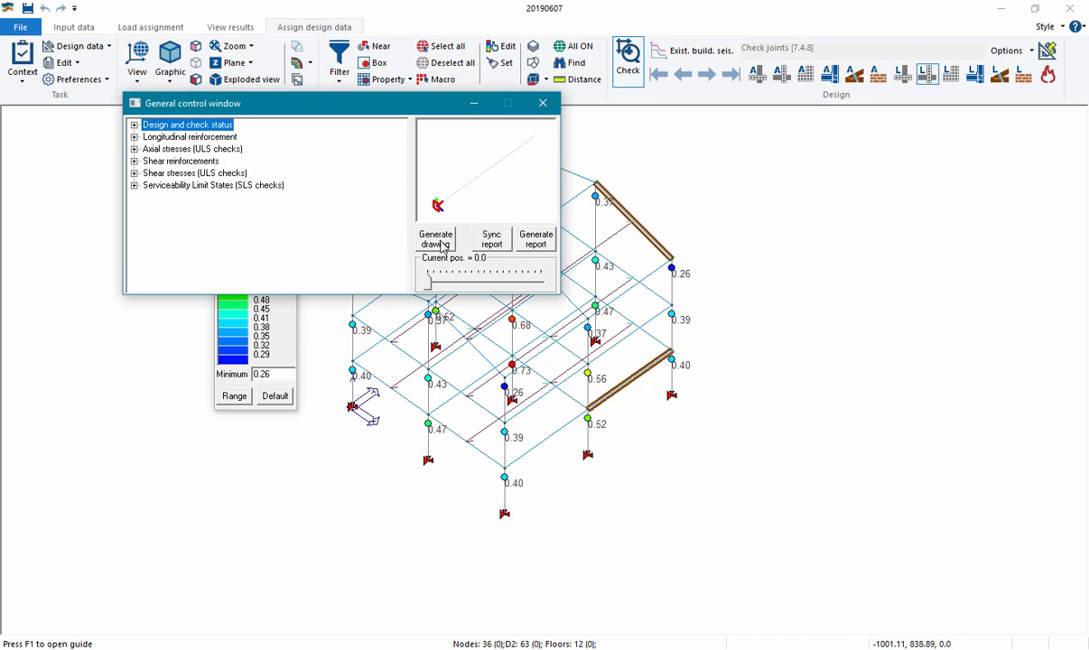
left_click(436, 240)
left_click(487, 180)
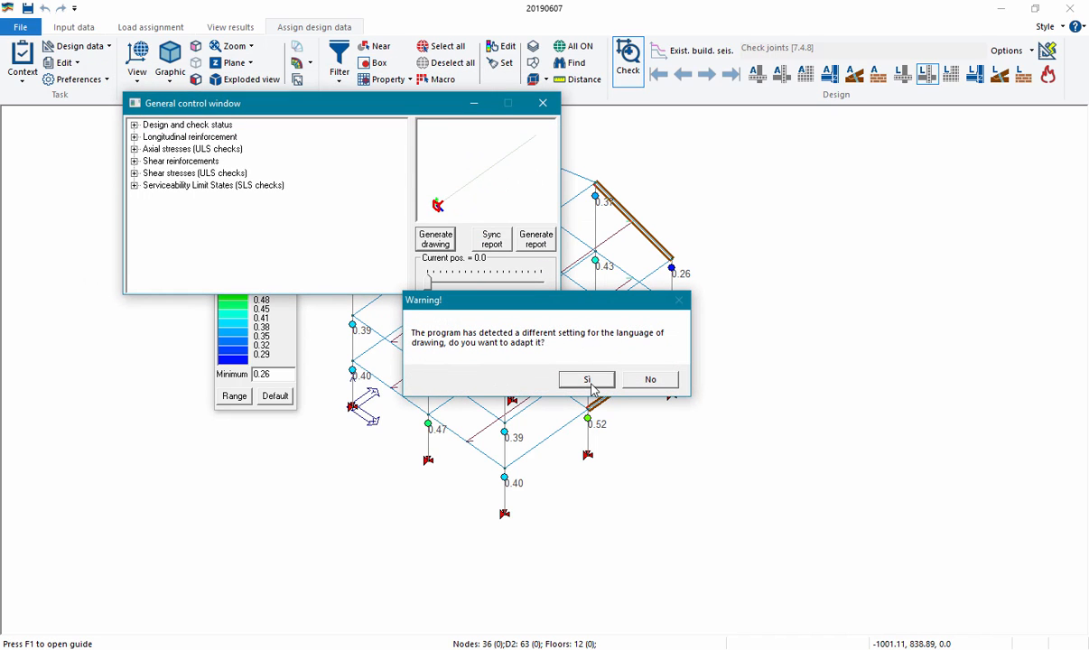
left_click(588, 380)
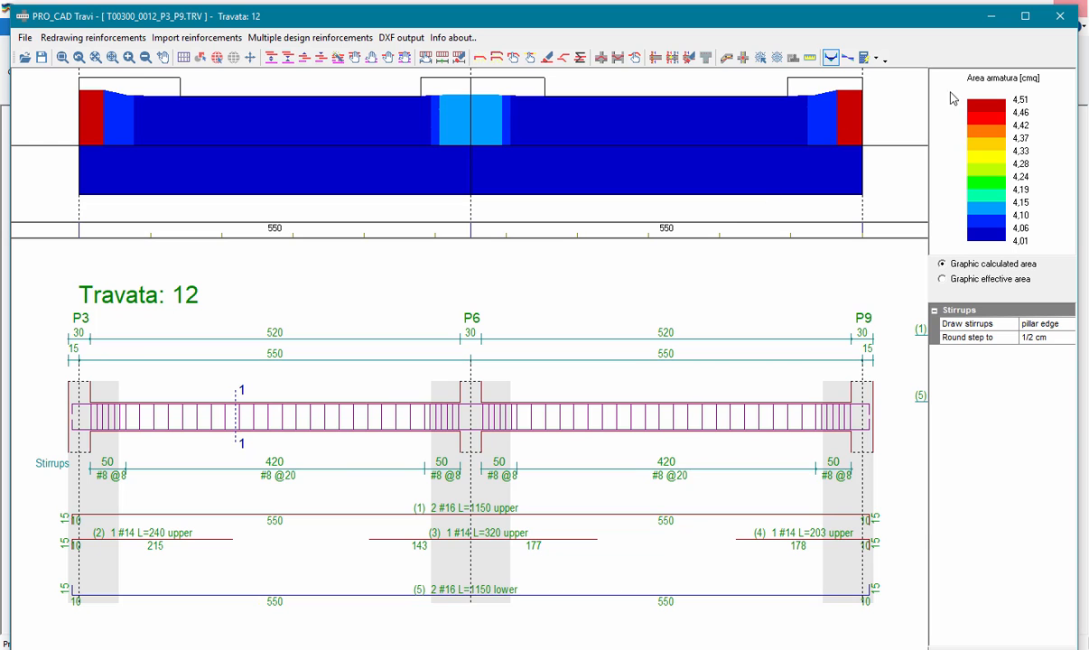
left_click(1024, 15)
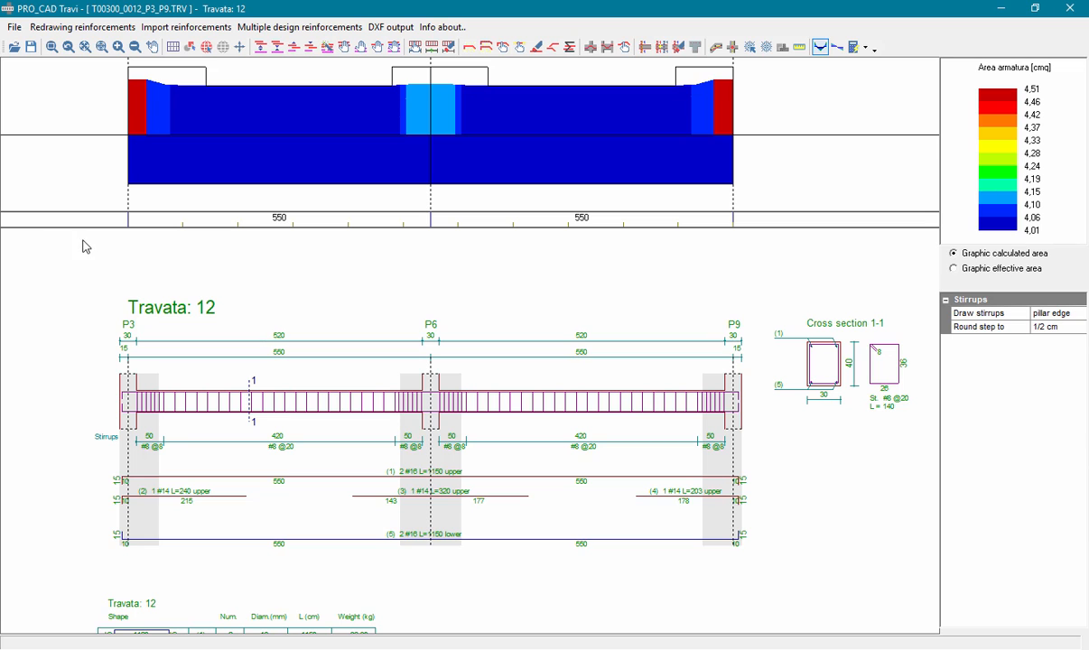
left_click(1071, 9)
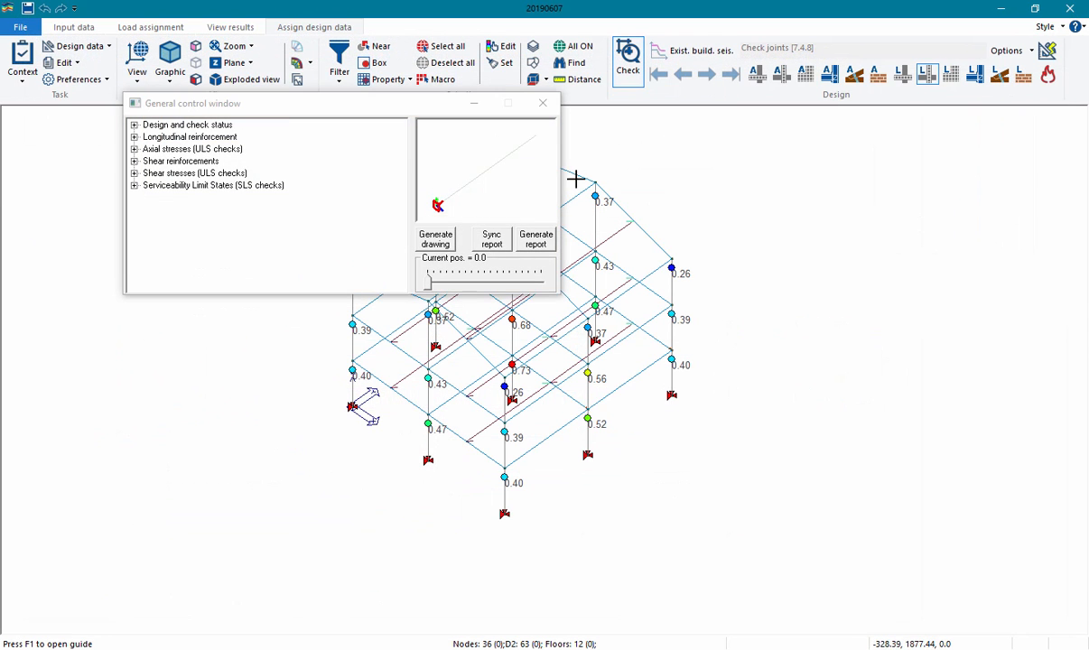
- Generate the reinforcement drawing of the corner column, adapting the drawing language, and close the drawing and the control window
left_click(433, 237)
left_click(474, 200)
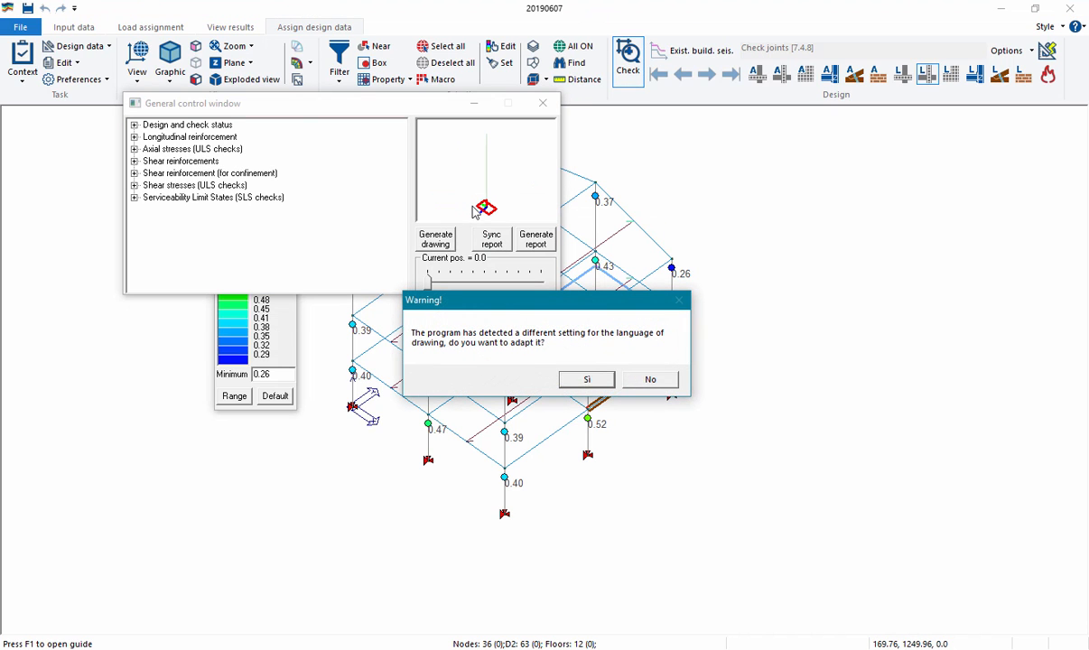
left_click(585, 379)
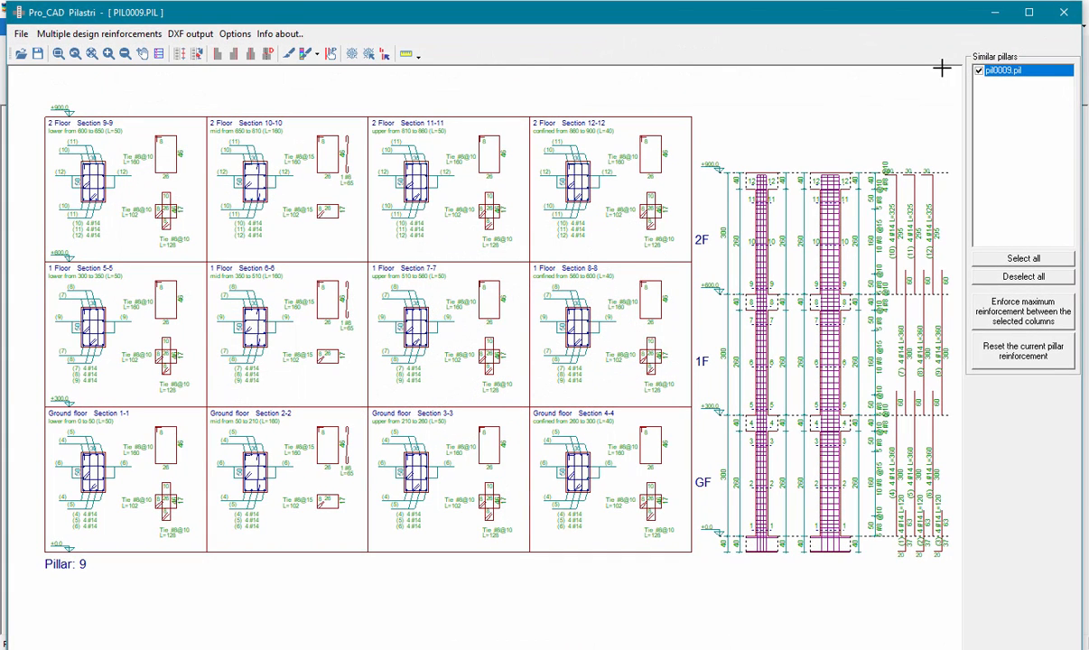
left_click(1061, 14)
left_click(562, 370)
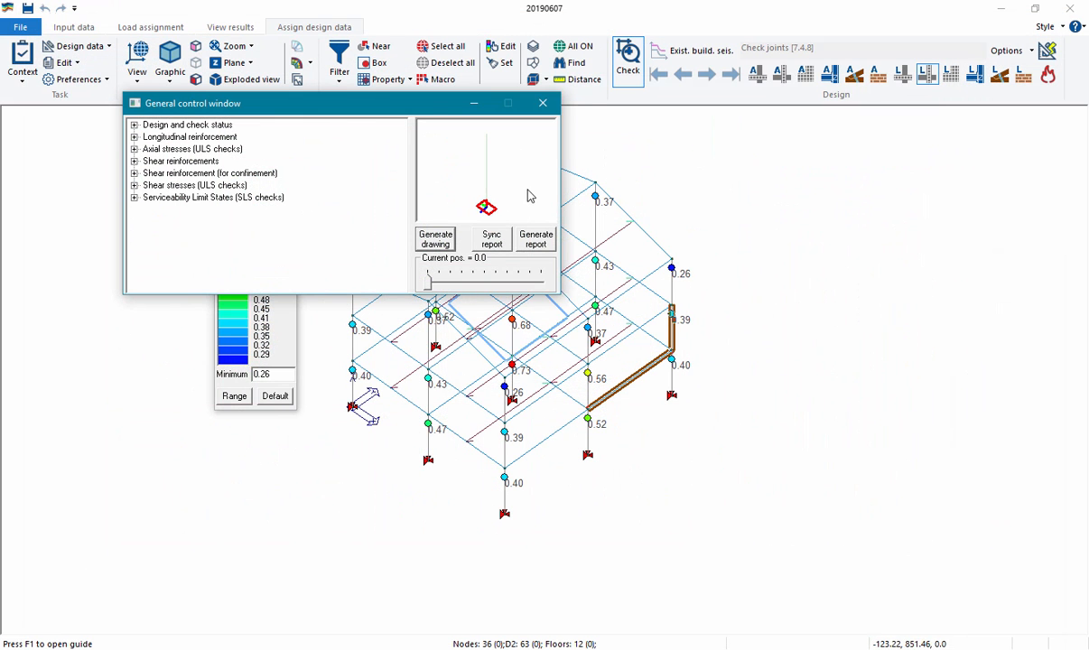
left_click(542, 103)
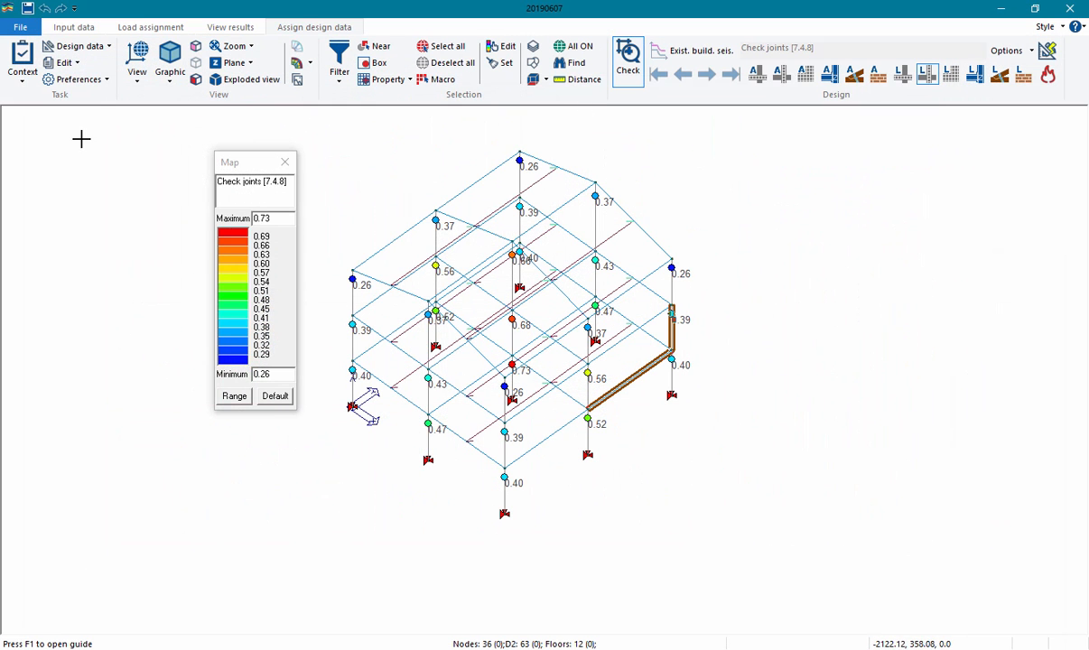
- Set up the calculation report as an English report with 5 rows per table
left_click(20, 80)
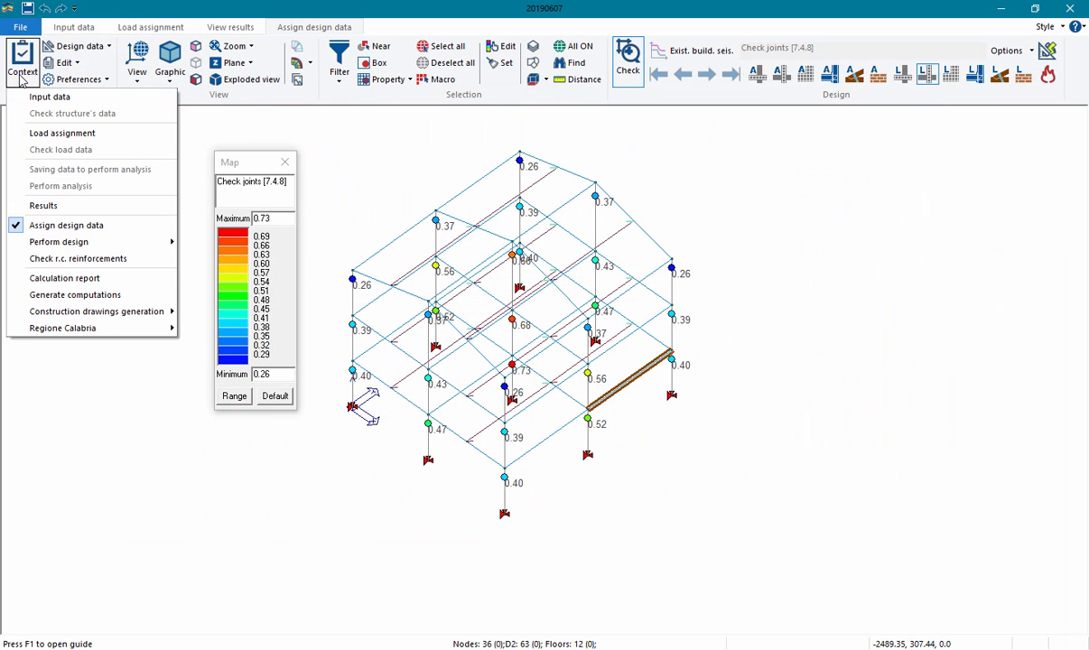
left_click(94, 285)
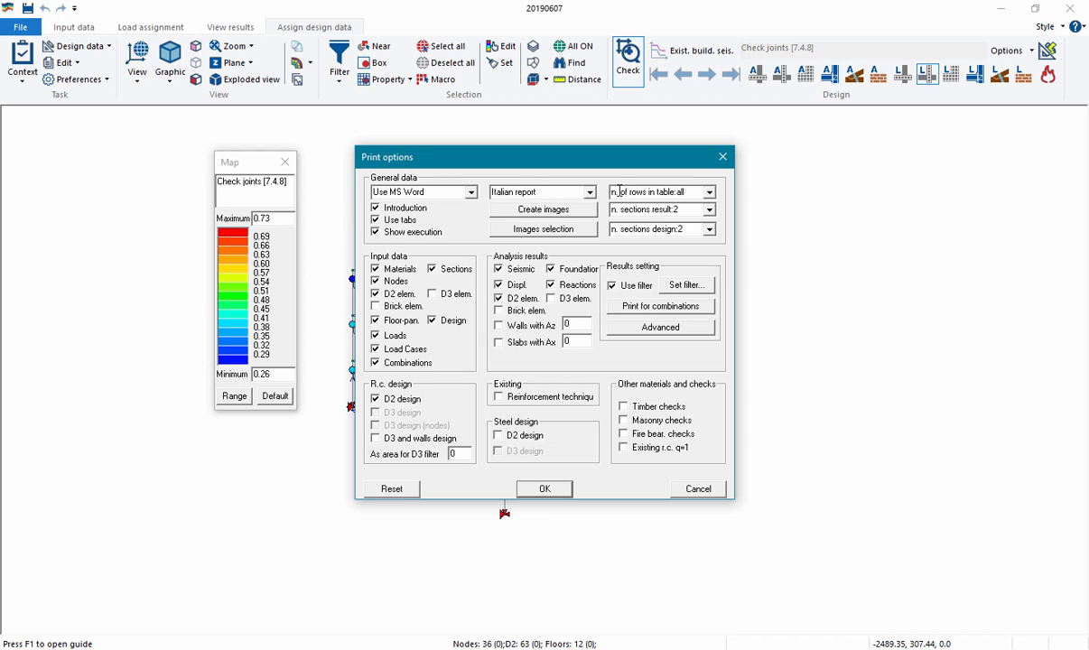
left_click(559, 191)
left_click(556, 217)
left_click(709, 192)
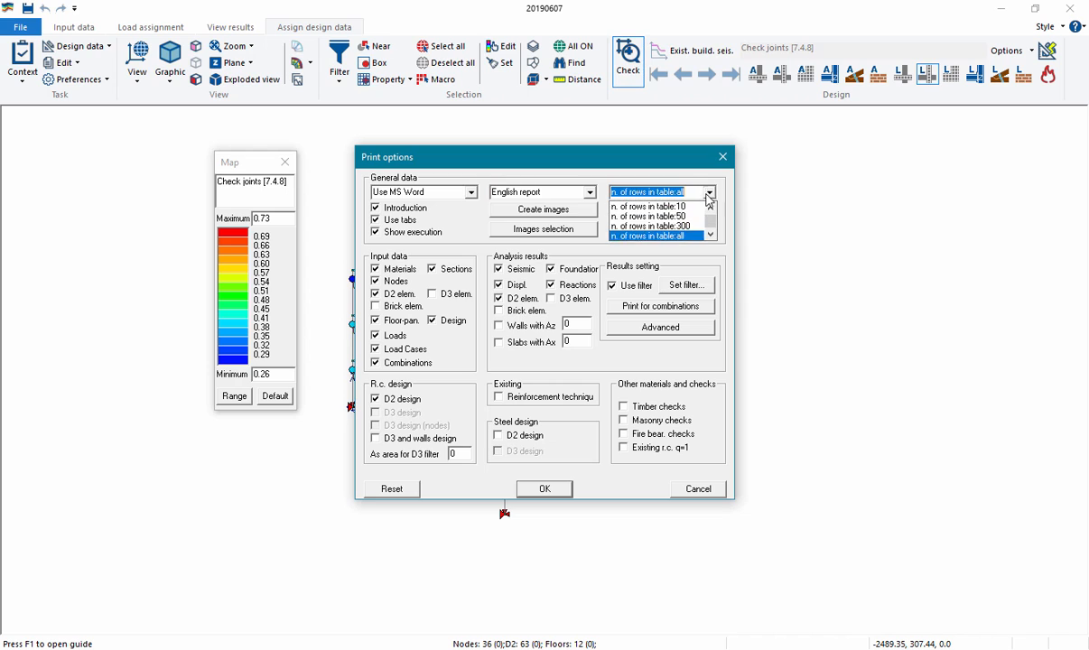
left_click(592, 224)
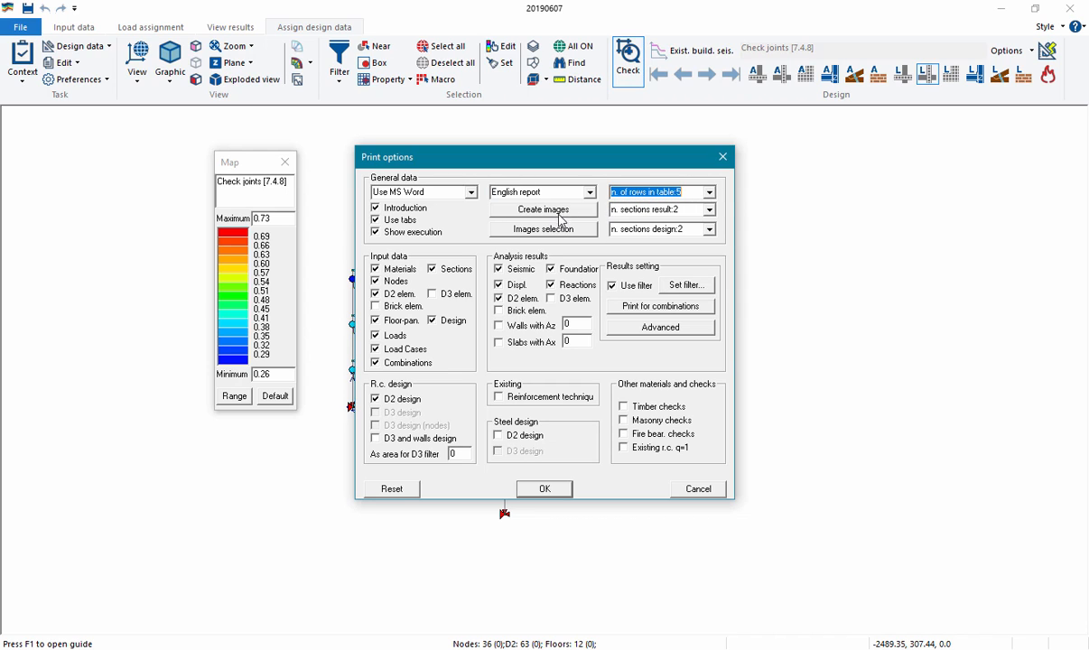
- Create the images for the selected report chapters automatically, keeping the preset image options
left_click(560, 211)
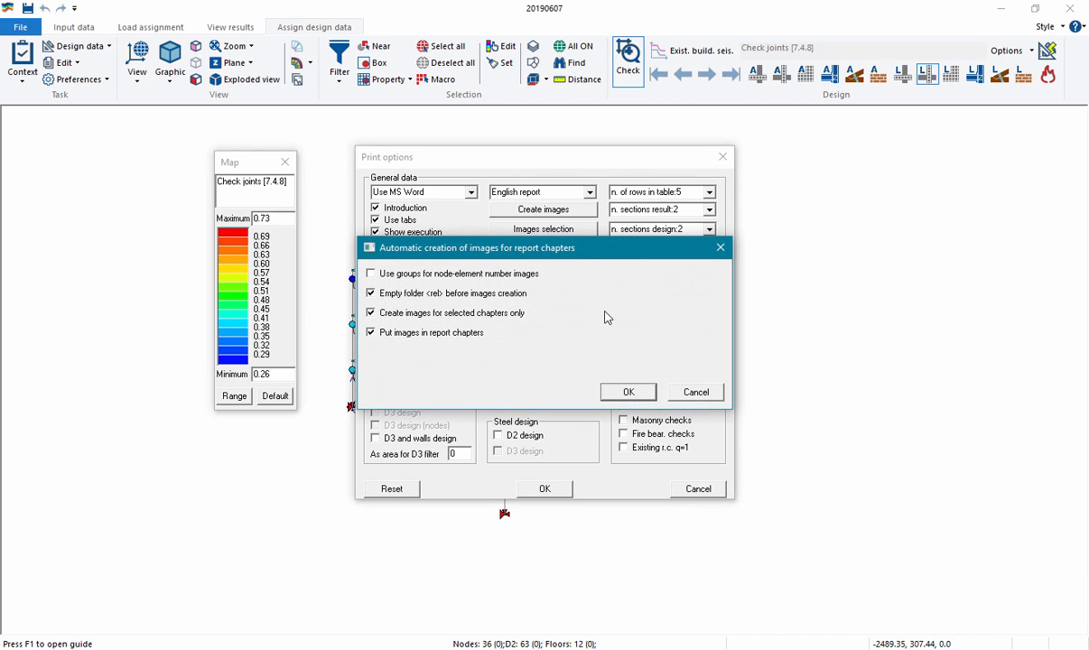
left_click(631, 396)
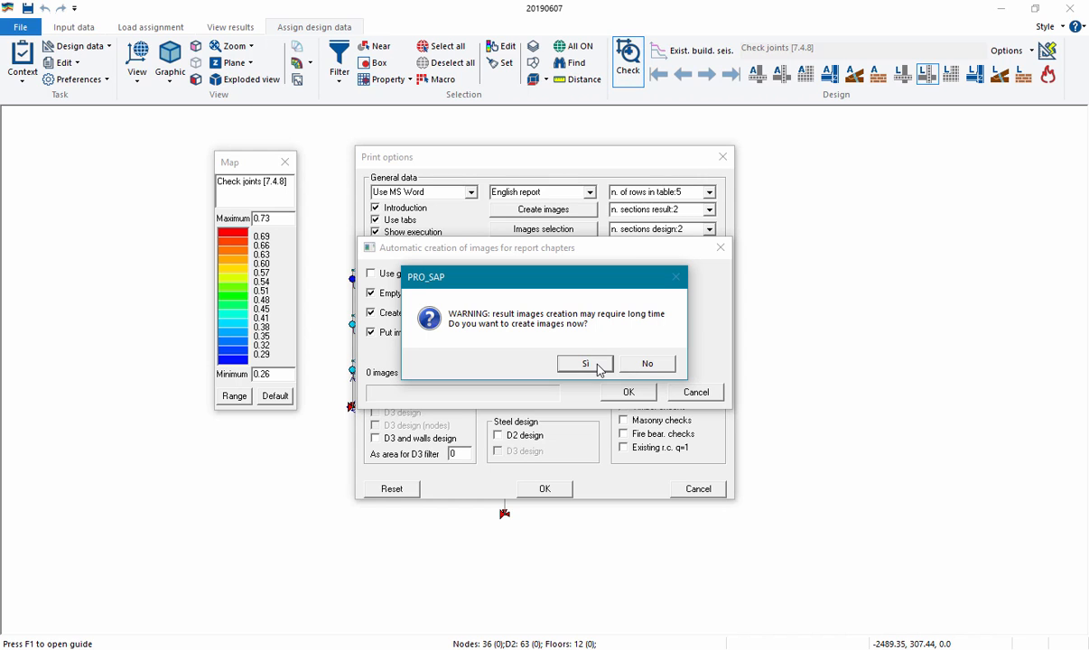
left_click(596, 366)
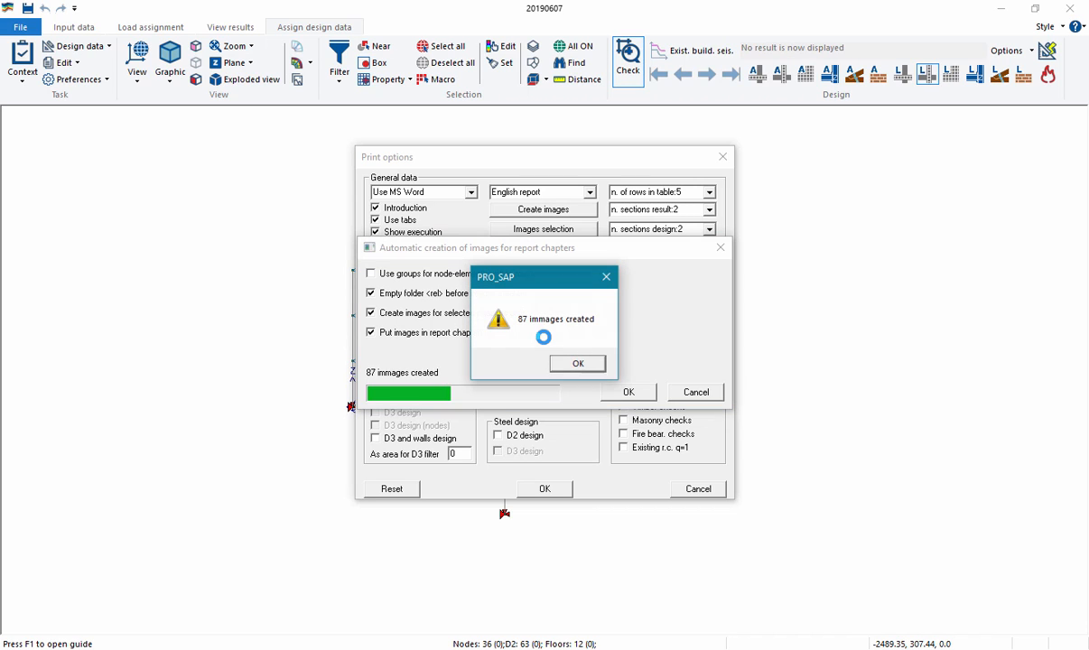
left_click(549, 354)
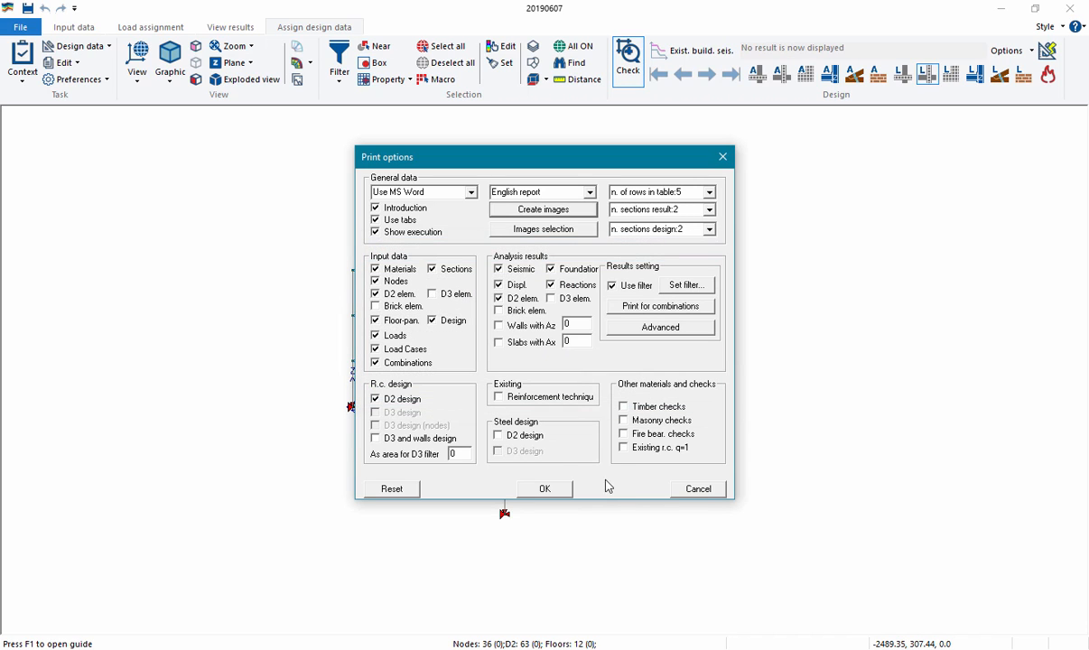
- Generate the report, save it on the Desktop as the Word document Test, and view its table of contents
left_click(545, 488)
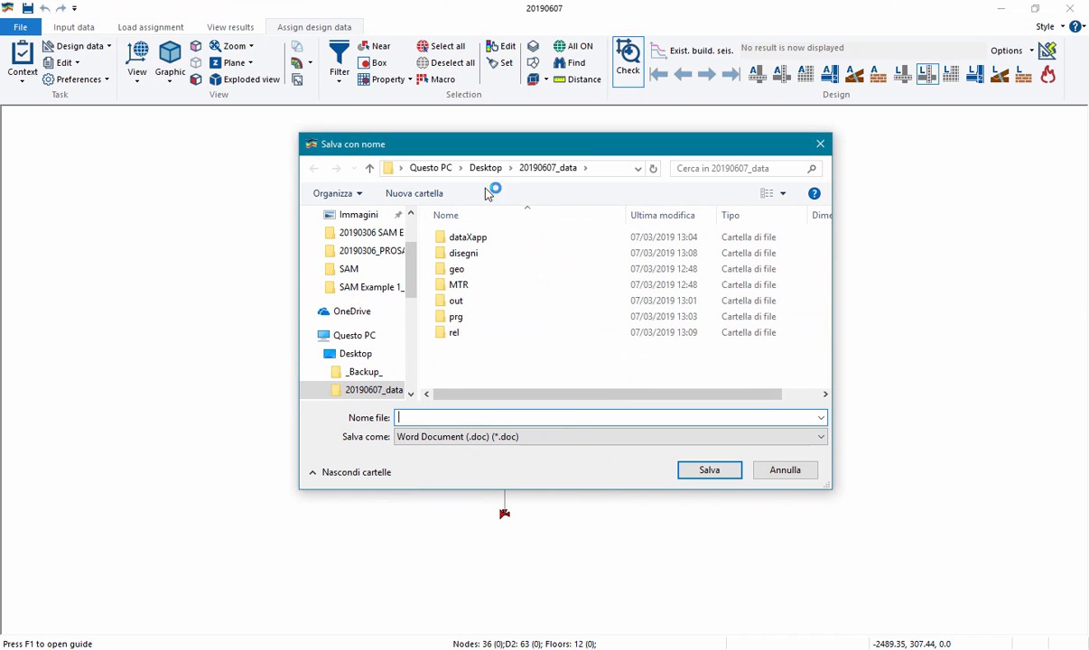
left_click(470, 167)
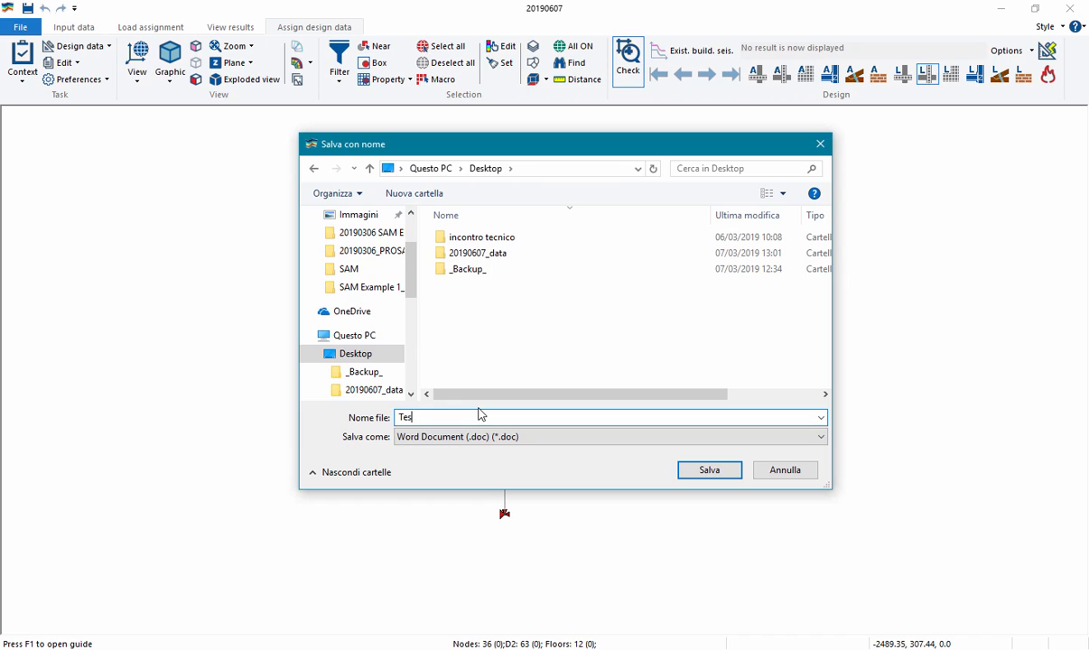
key("Return")
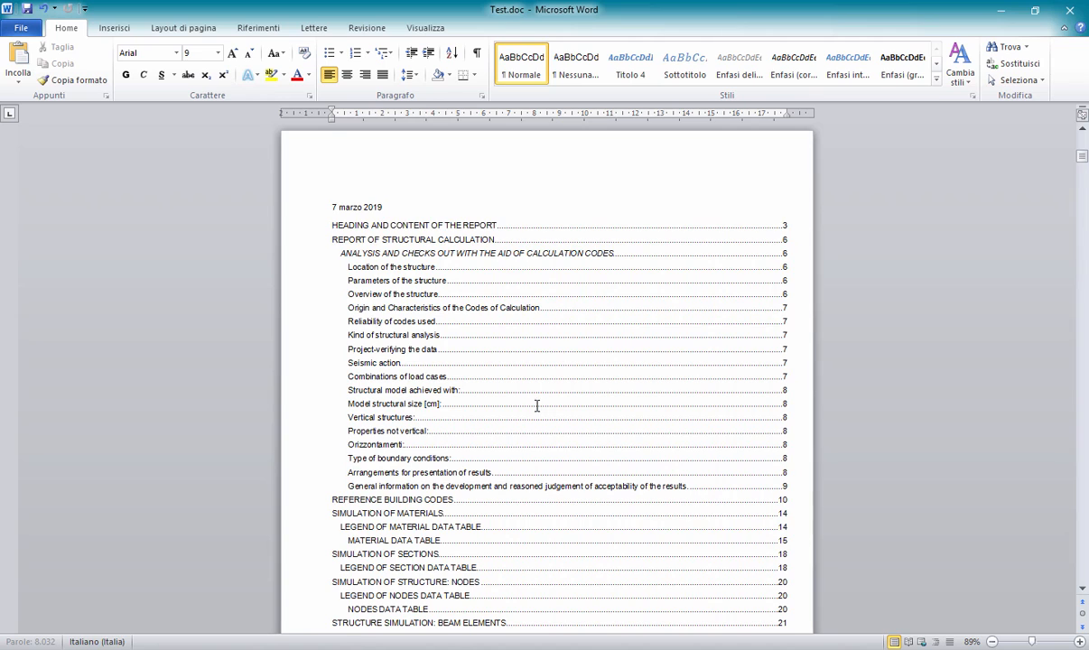
scroll(538, 405, "down", 1)
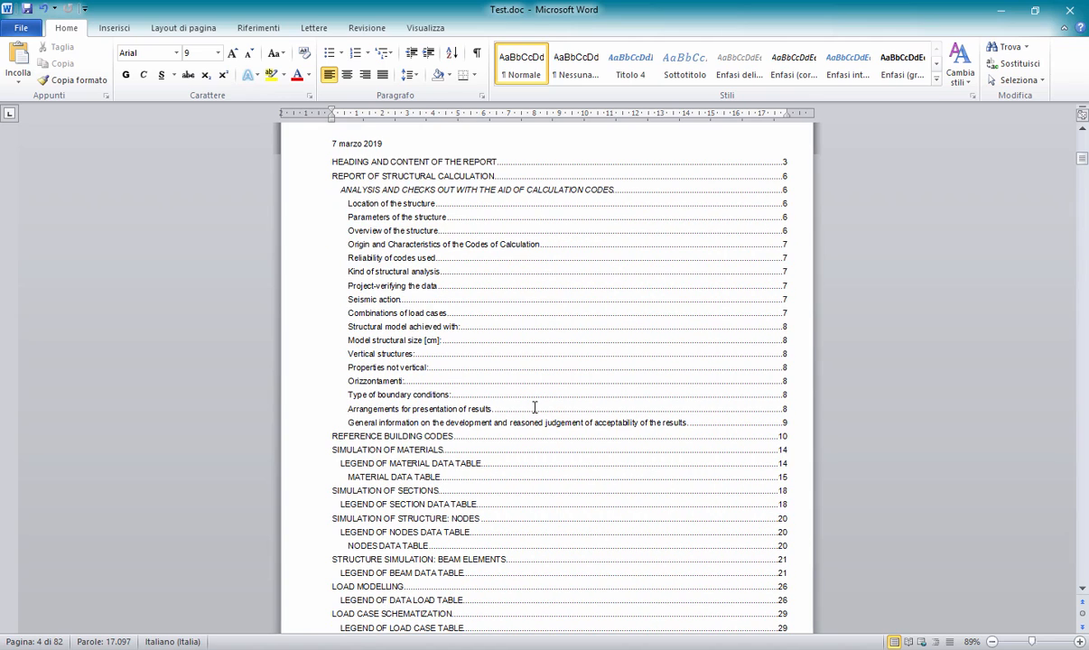